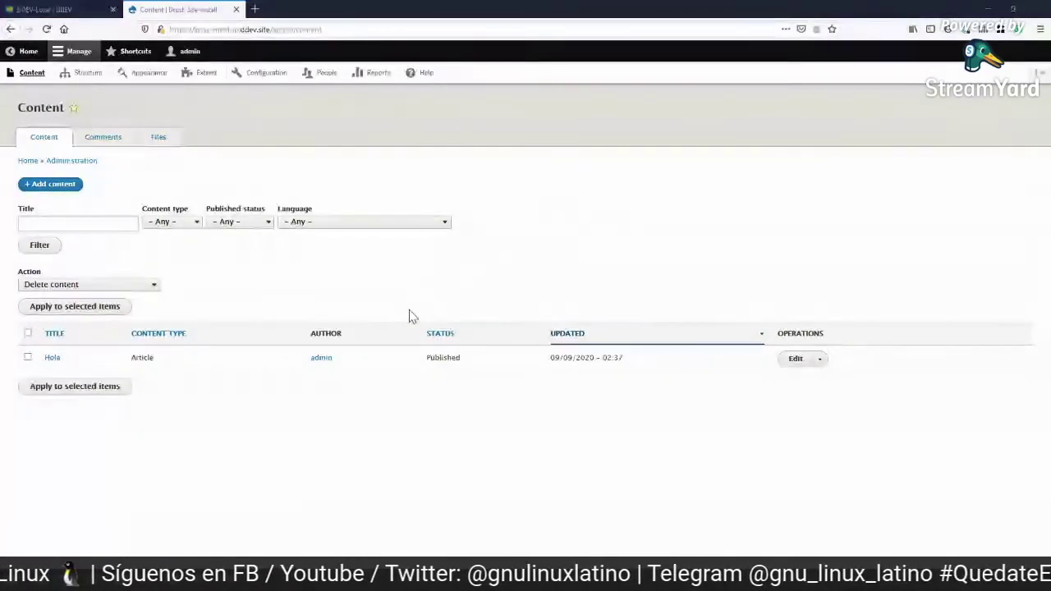
key(alt+Tab)
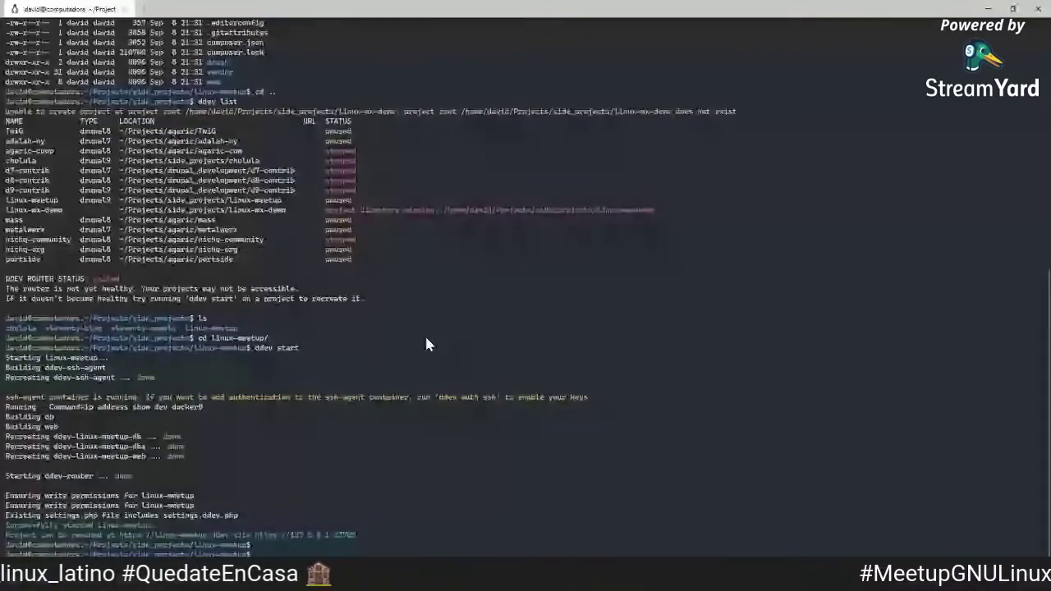
key(alt+Tab)
key(alt+Tab)
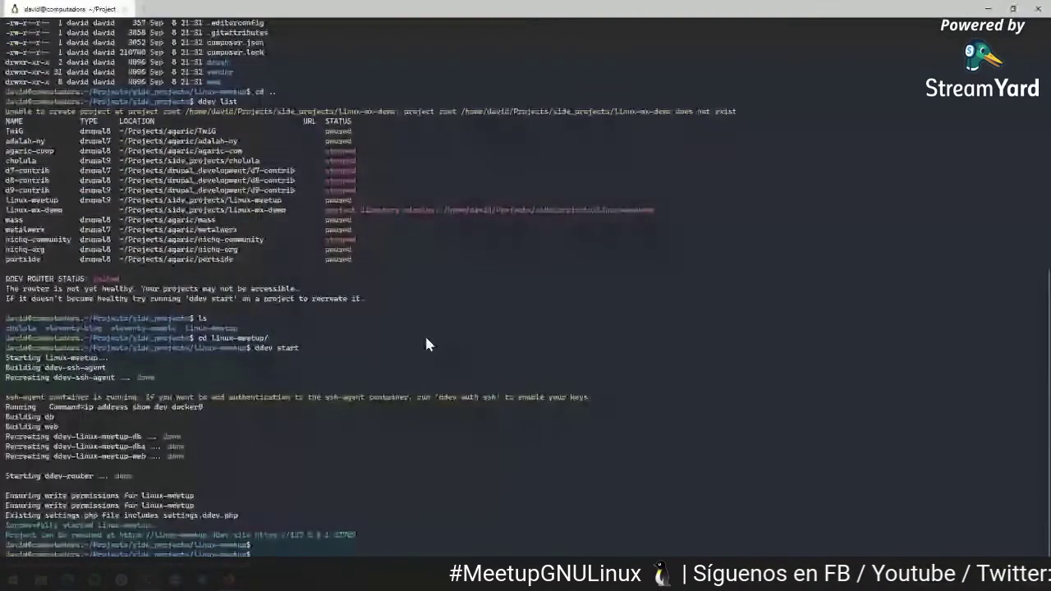
key(alt+Tab)
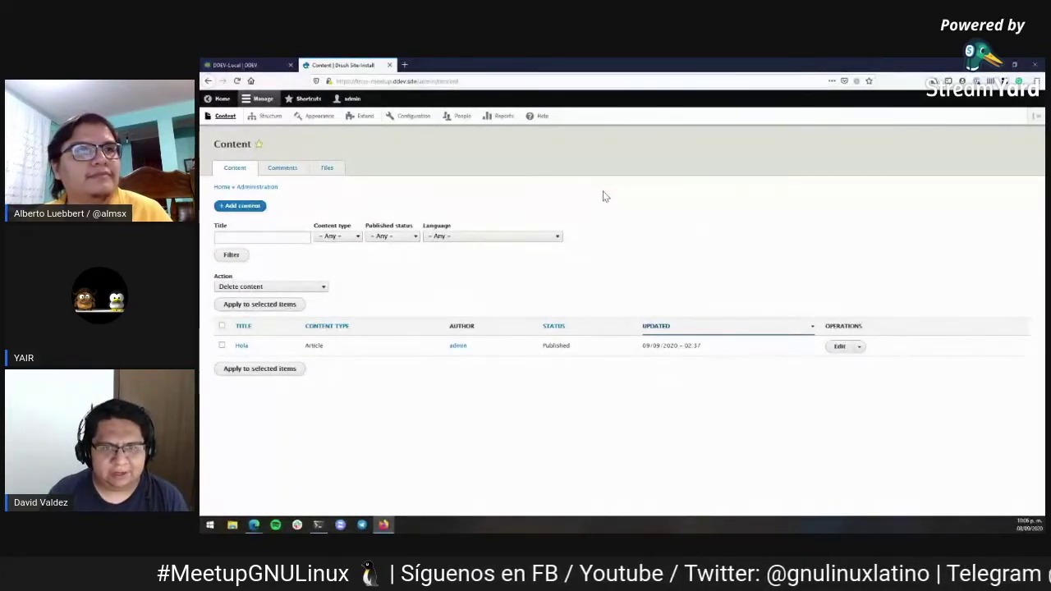
Step: Open the Hola article from the site's front page and examine its page and address
click(225, 116)
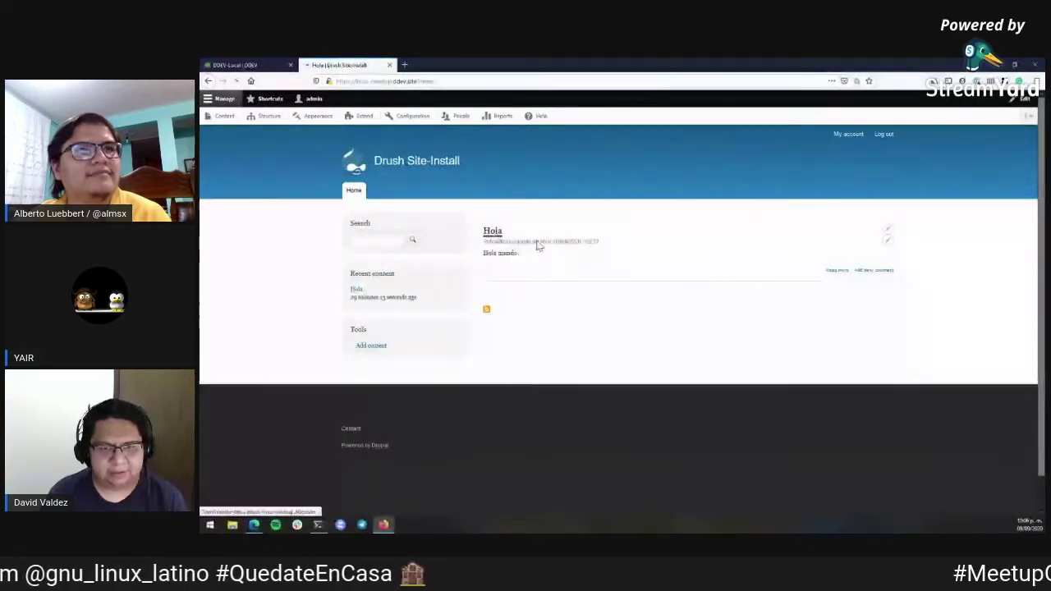
click(495, 231)
double_click(422, 81)
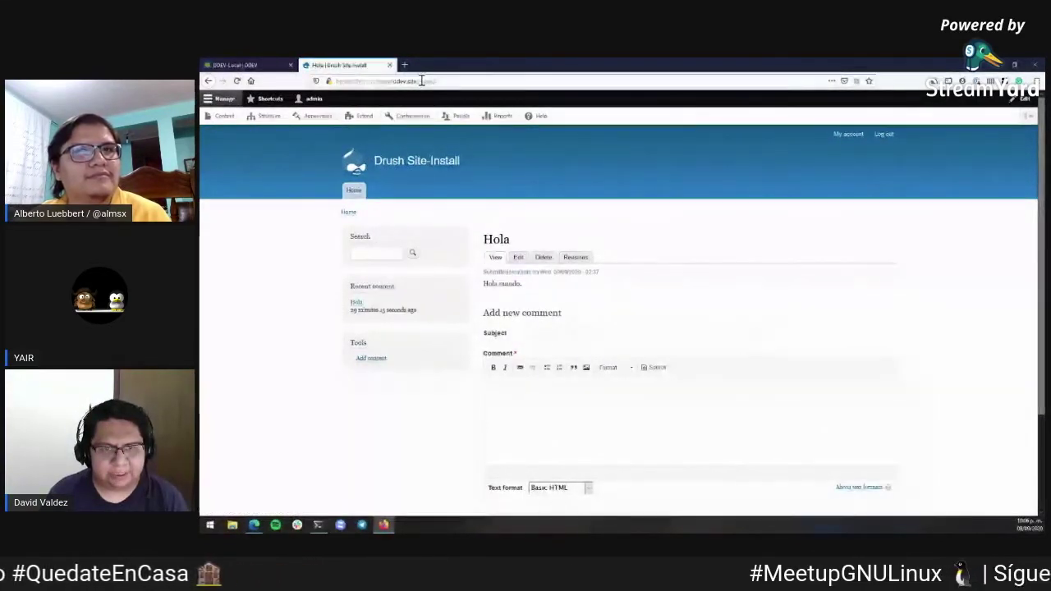
click(655, 324)
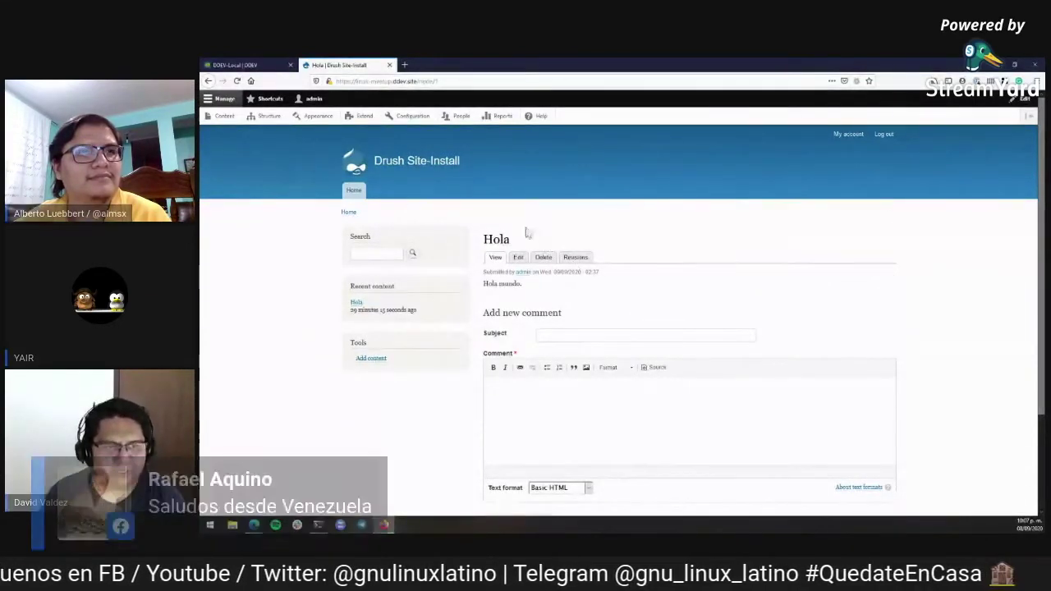
Step: Open the creation form for a new Article and examine its title, body and tags fields
click(224, 116)
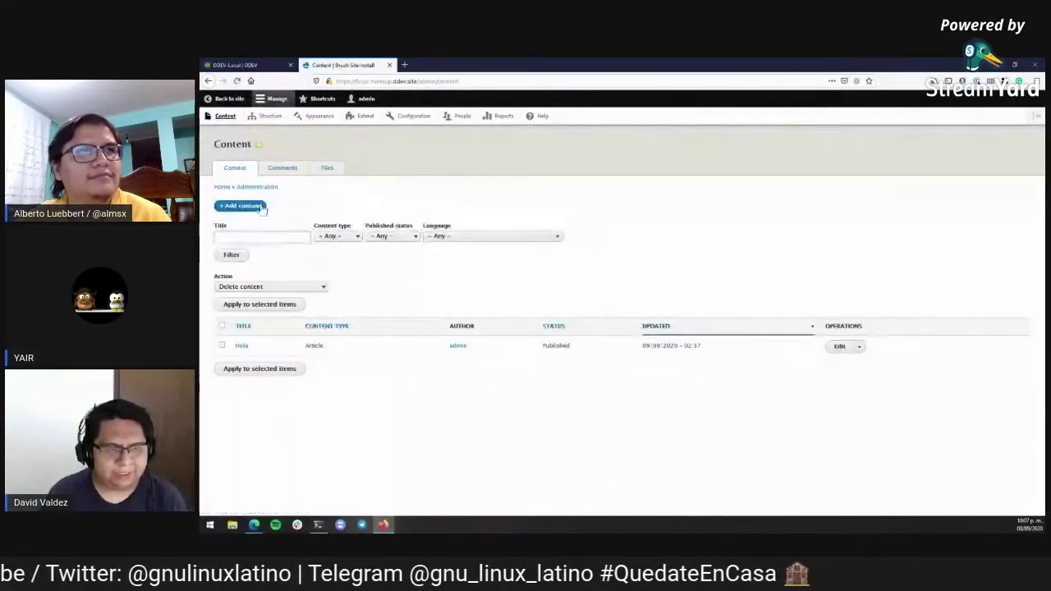
click(246, 206)
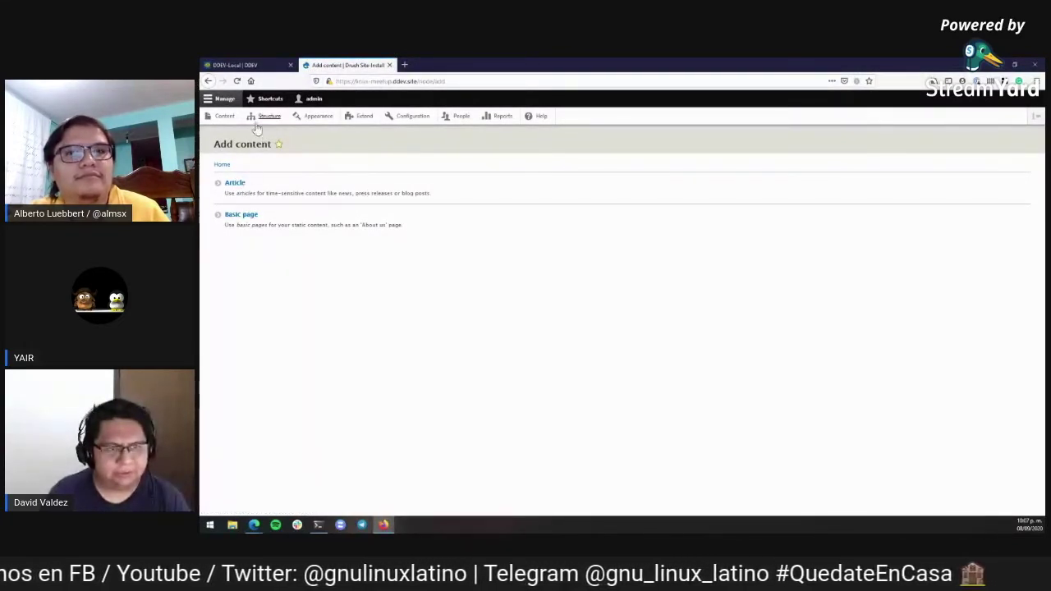
click(238, 183)
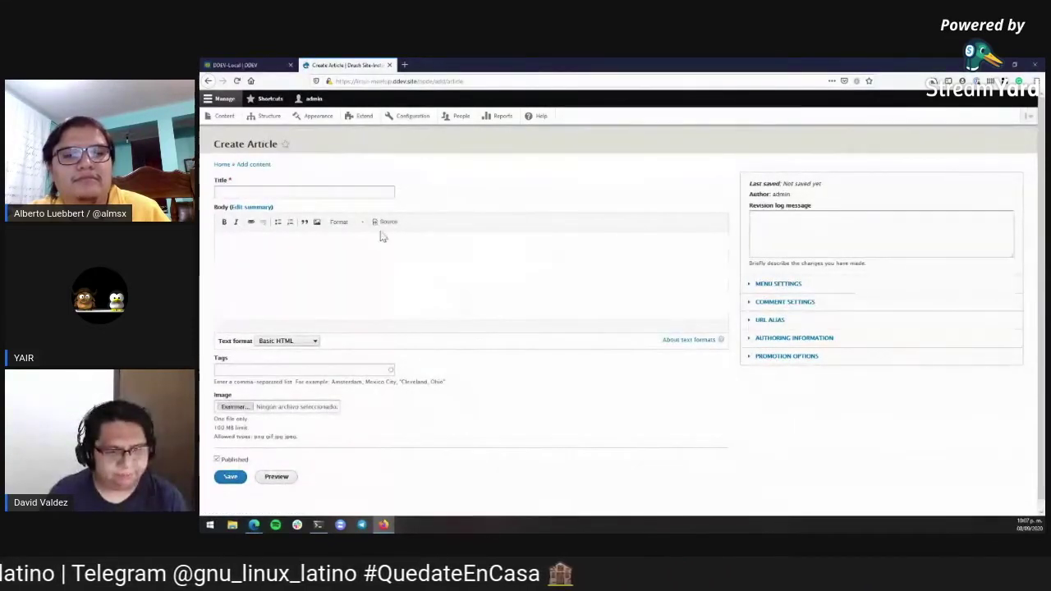
click(267, 189)
click(303, 290)
click(244, 369)
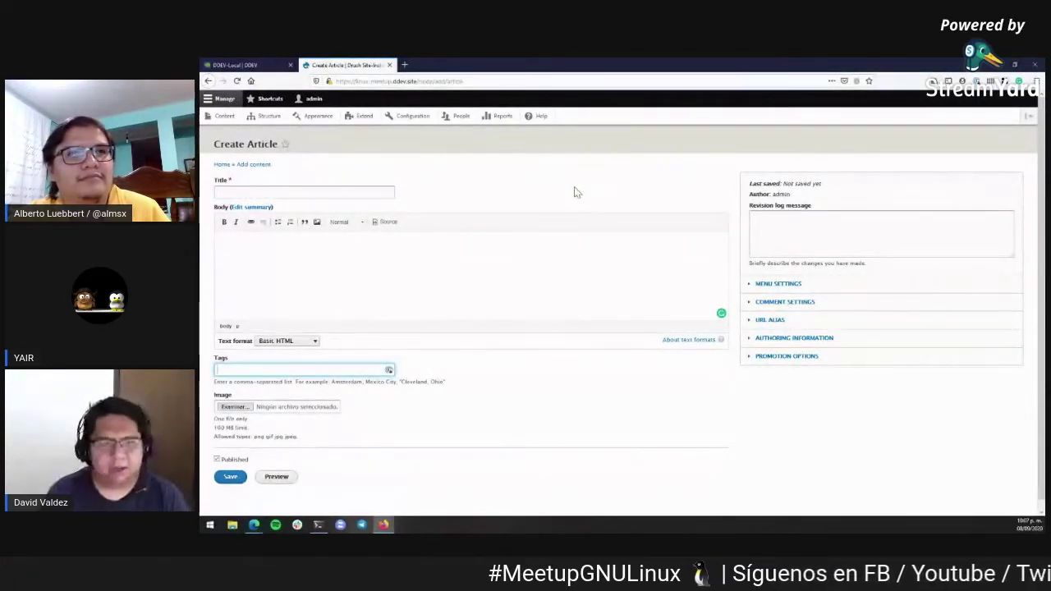
click(464, 185)
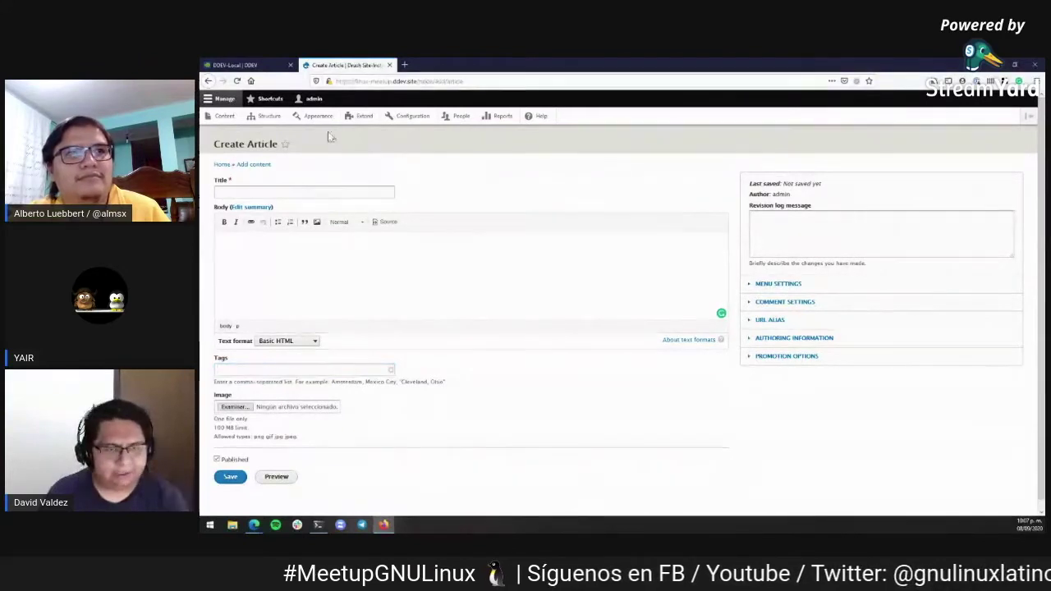
Step: Open the site structure in a separate browser tab and go to field management for the Article content type
middle_click(276, 123)
click(439, 65)
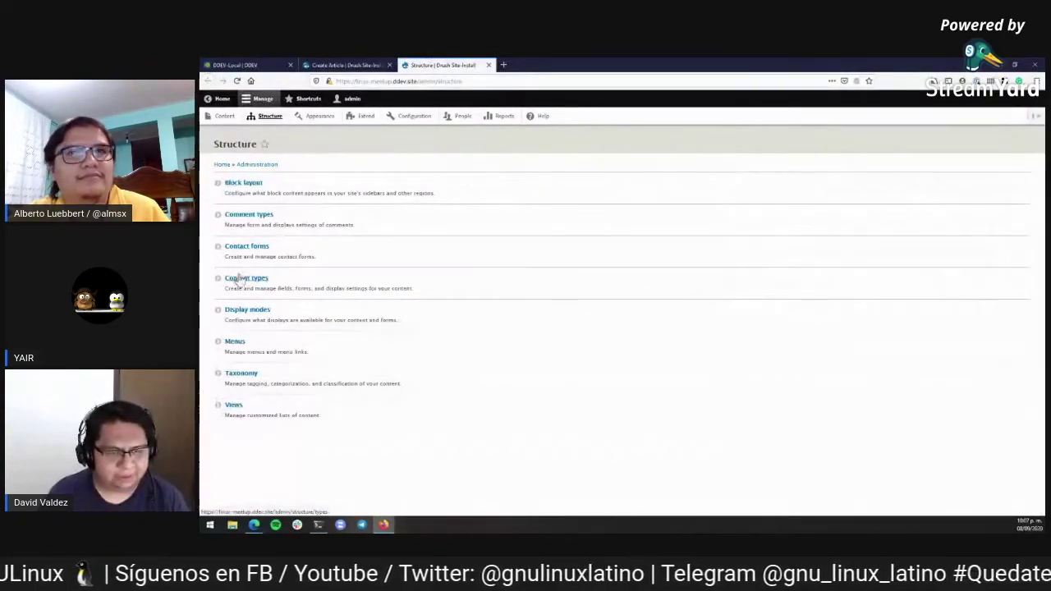
click(266, 278)
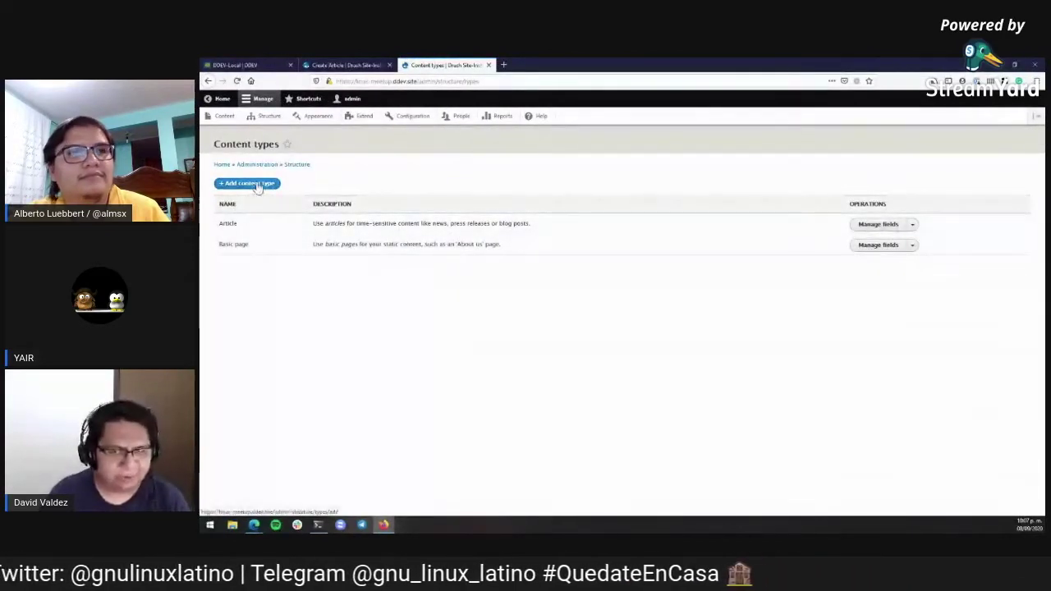
click(875, 227)
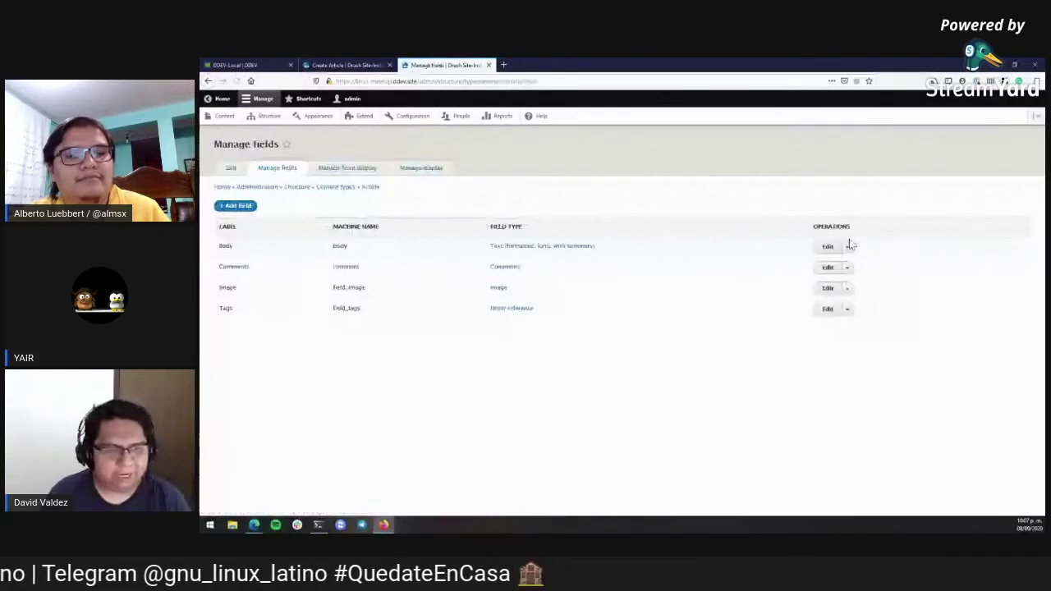
Step: Add a Text (formatted, long) field labelled Resumen to the Article content type
click(236, 206)
click(331, 192)
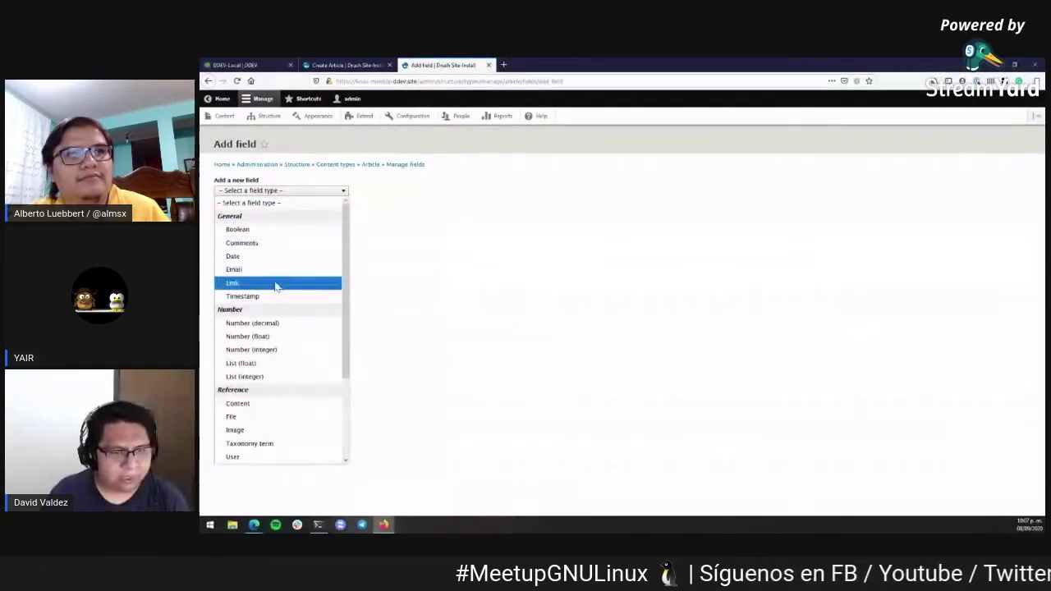
scroll(282, 309, down, 1)
scroll(282, 307, down, 2)
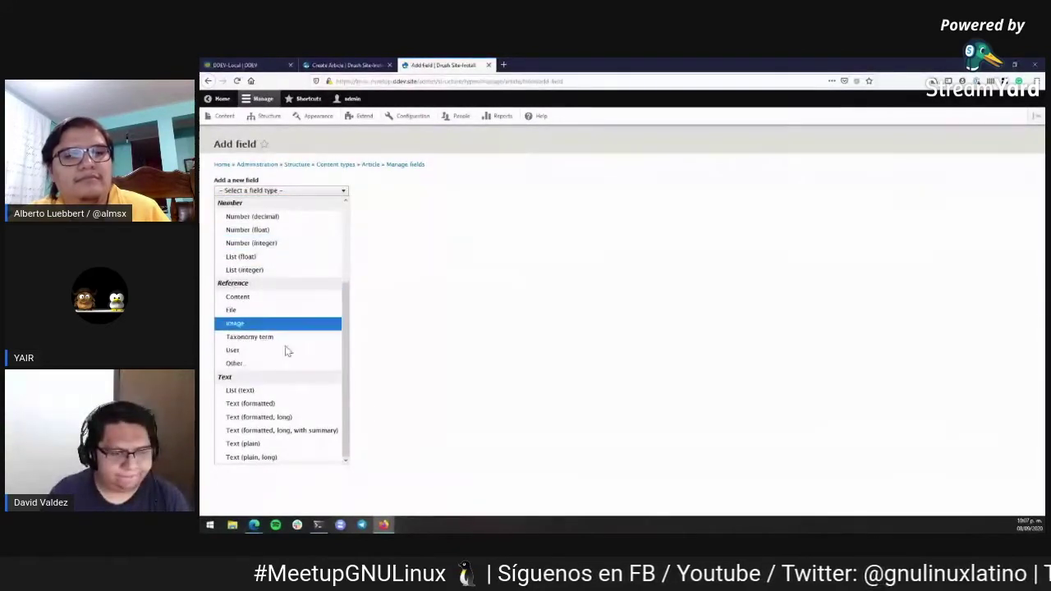
click(296, 418)
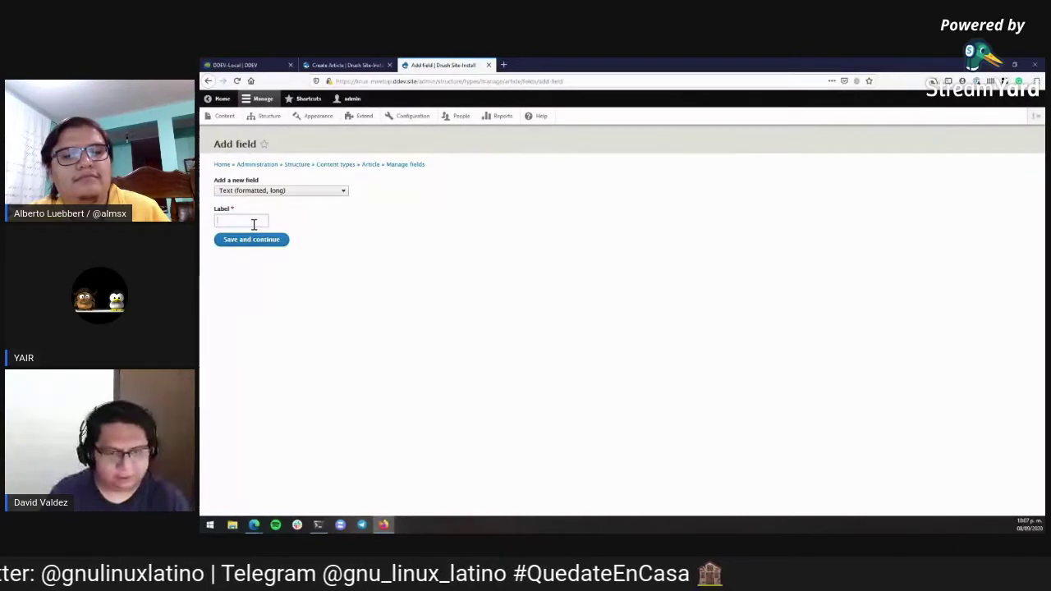
text(Resumen)
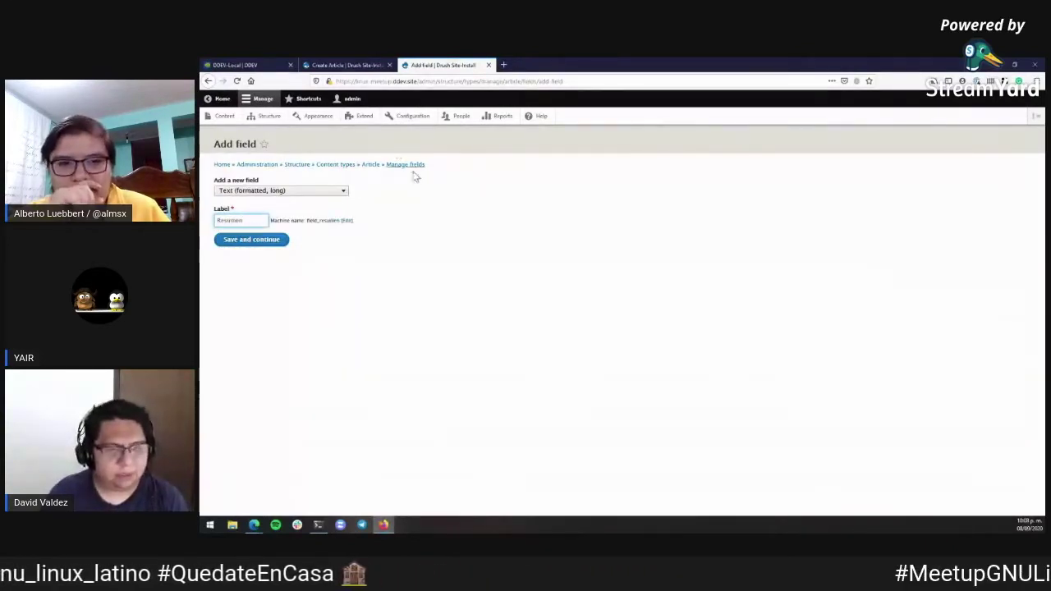
click(251, 243)
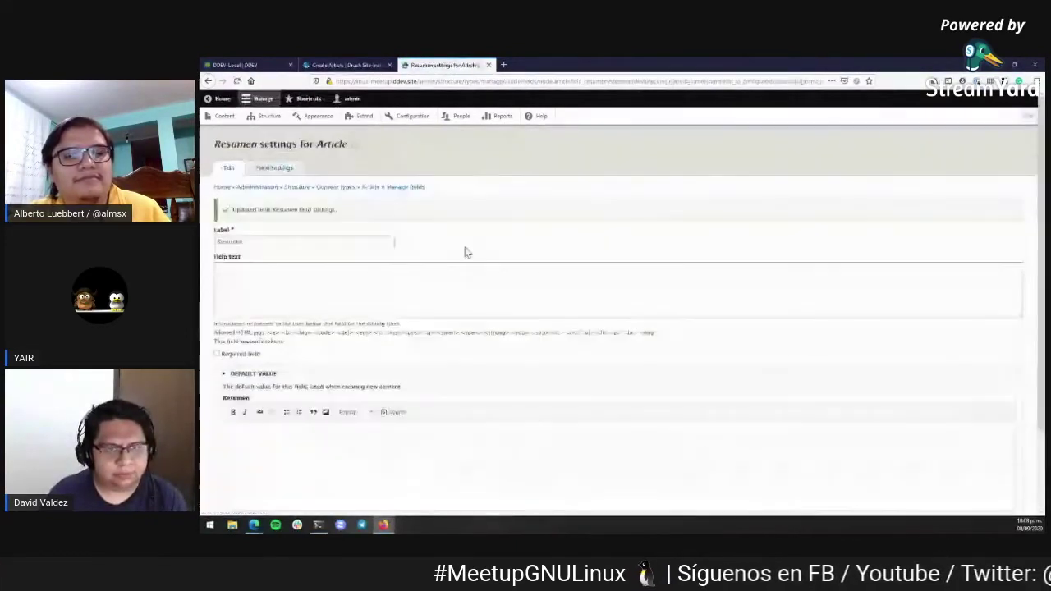
Step: Set the Resumen field's help text to "Este es un texto de ayuda" and save the field settings
click(251, 285)
text(Este es un texto de ayuda)
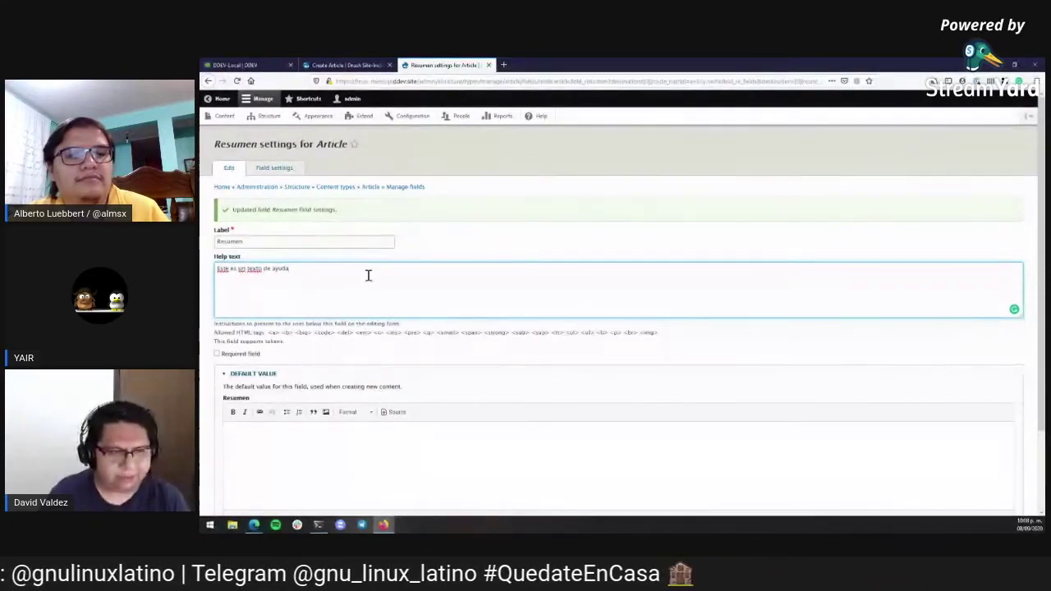
scroll(368, 275, down, 3)
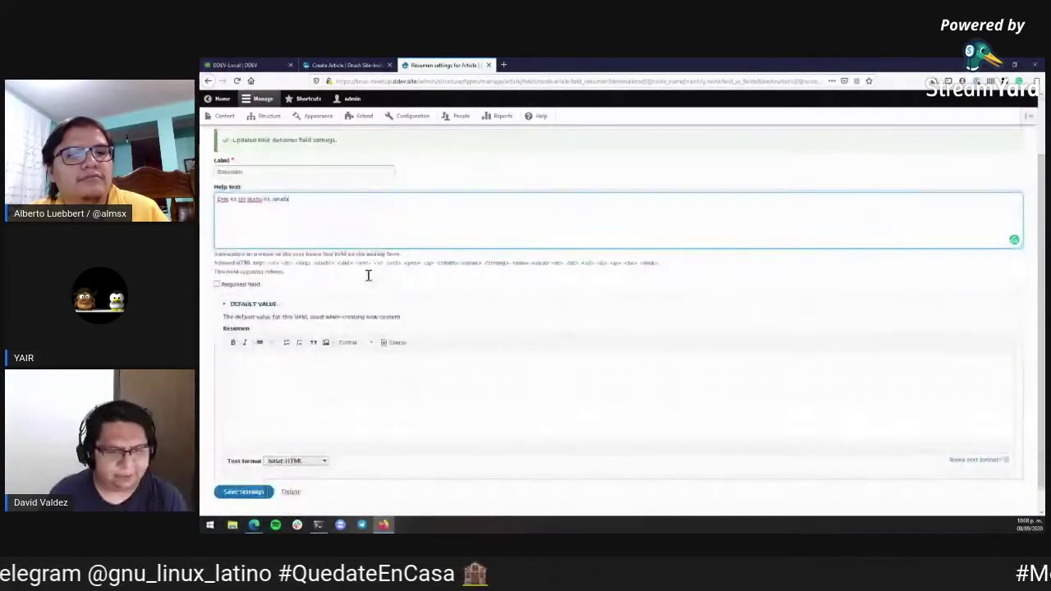
click(245, 468)
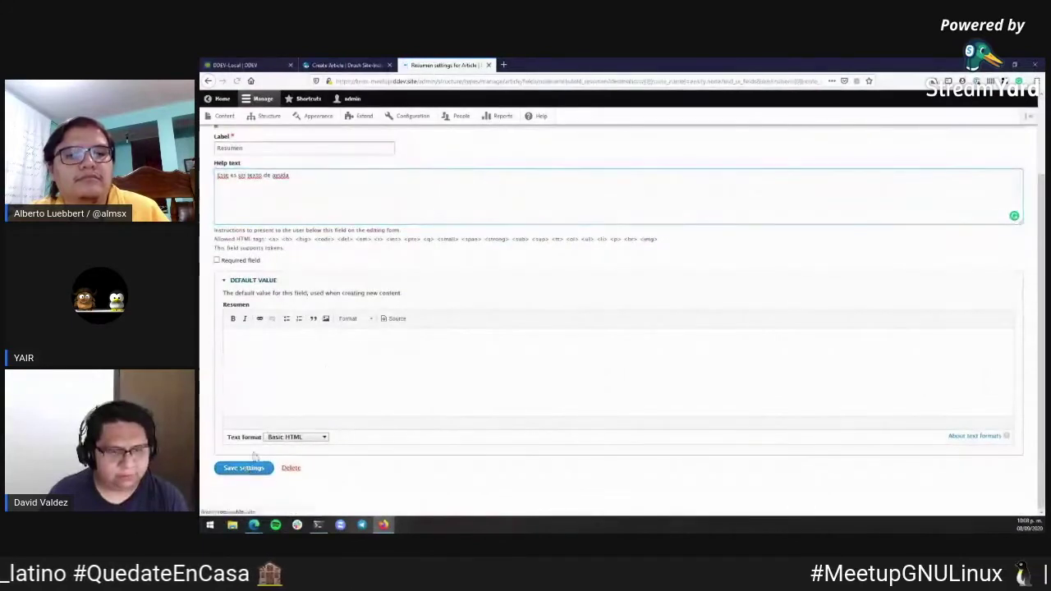
Step: Edit the existing Hola article, enter "HOla" in its Resumen field, and save it
click(225, 115)
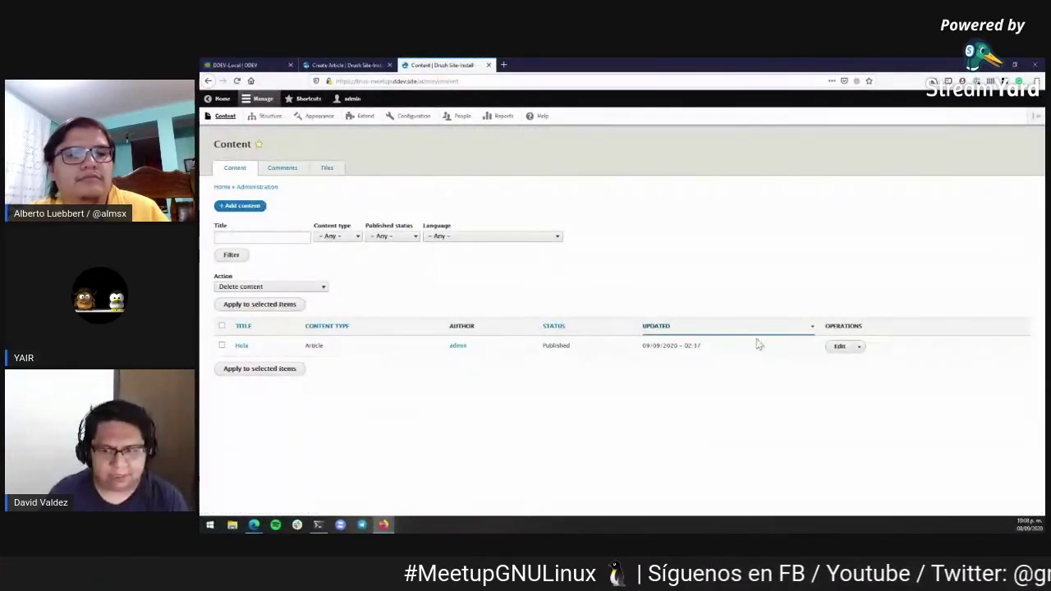
click(838, 347)
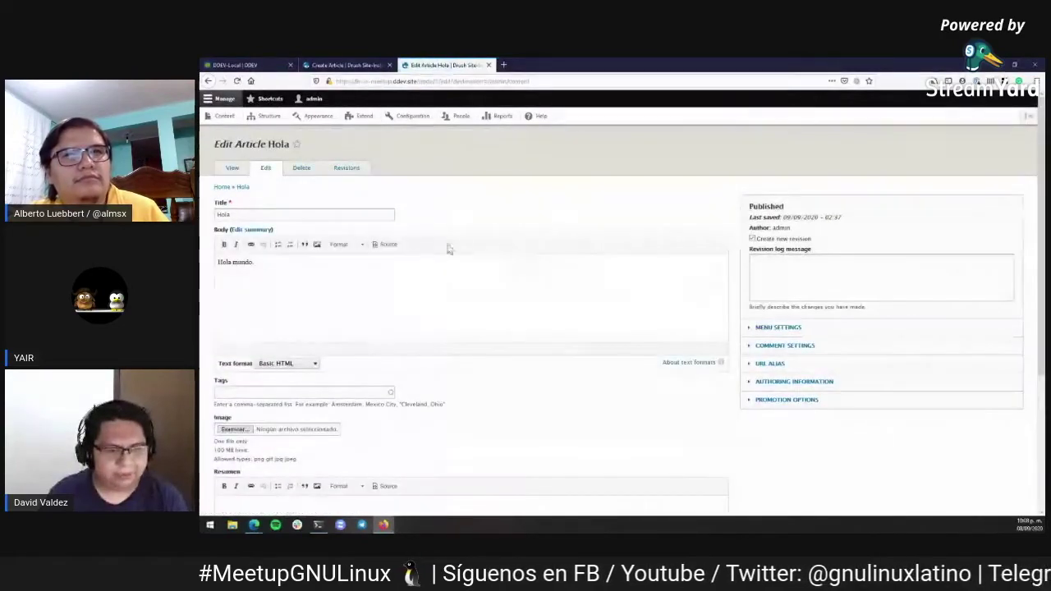
scroll(399, 253, down, 5)
click(283, 410)
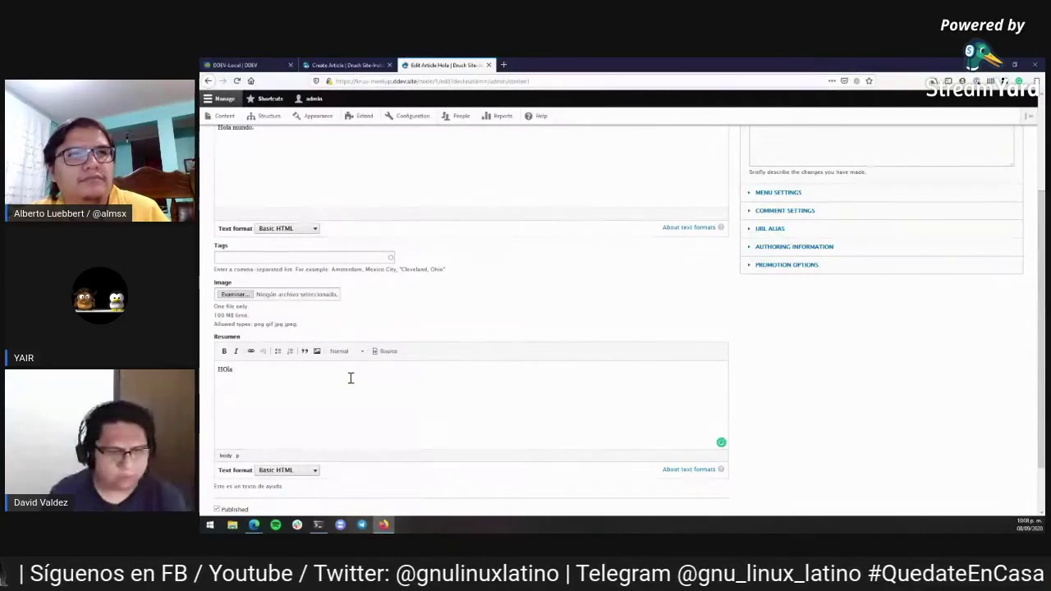
scroll(350, 378, down, 2)
click(230, 469)
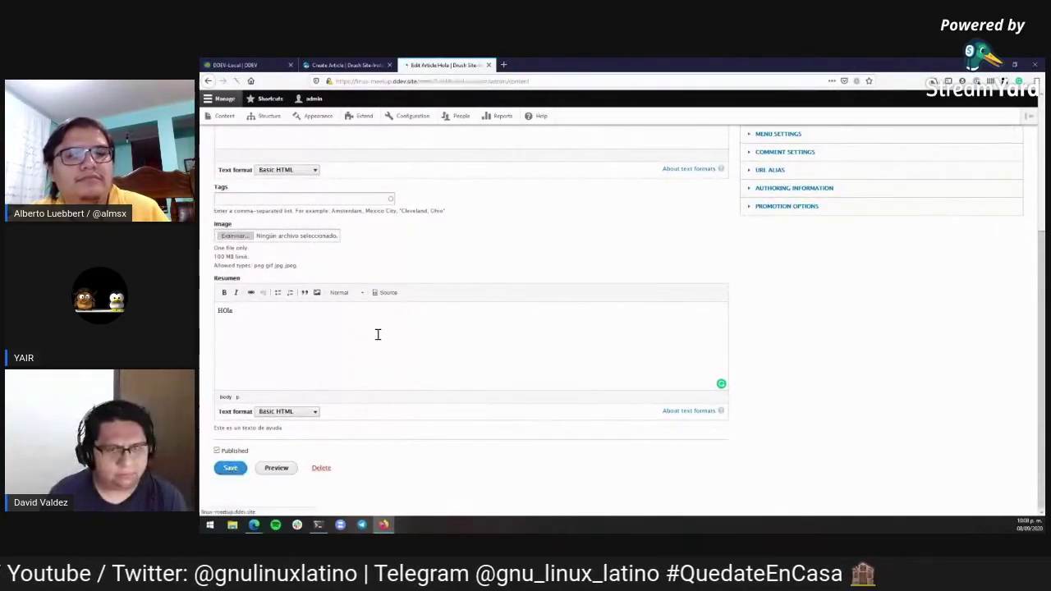
Step: View the published Hola article and compare it with the Resumen content in its edit form, opened in another tab
click(215, 100)
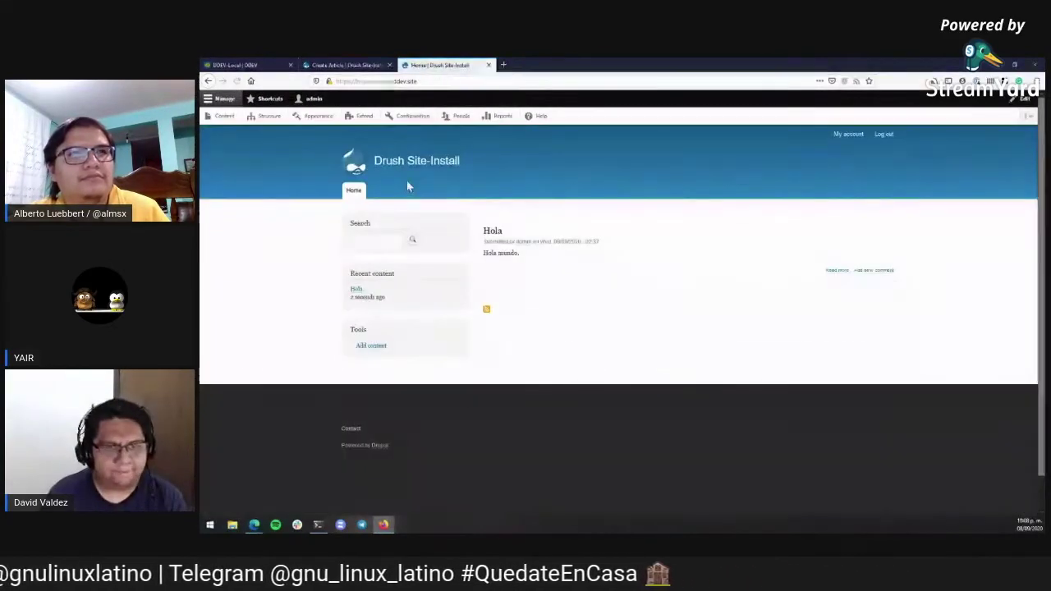
click(836, 270)
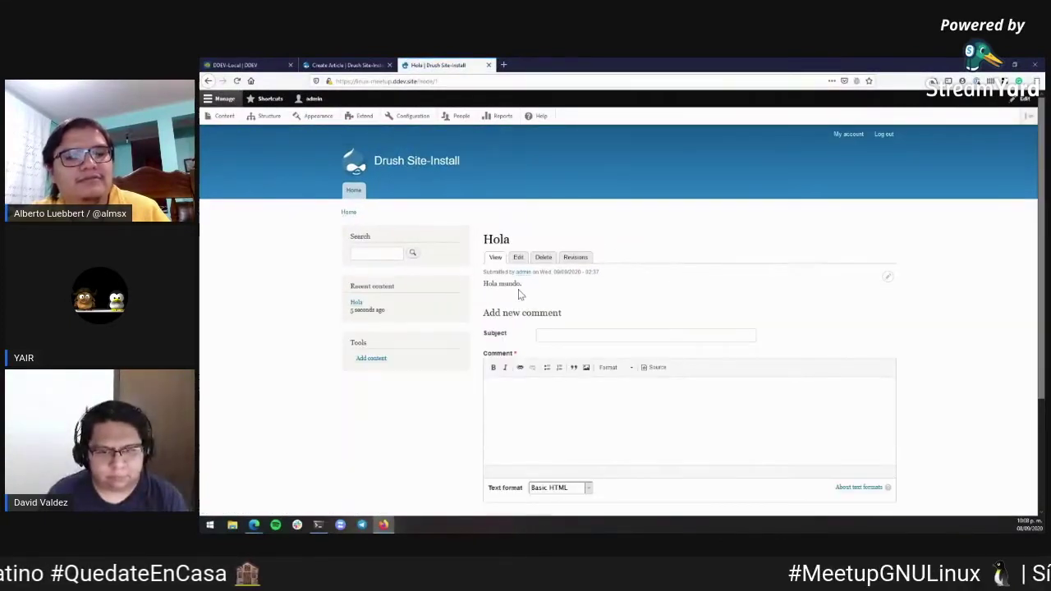
middle_click(517, 257)
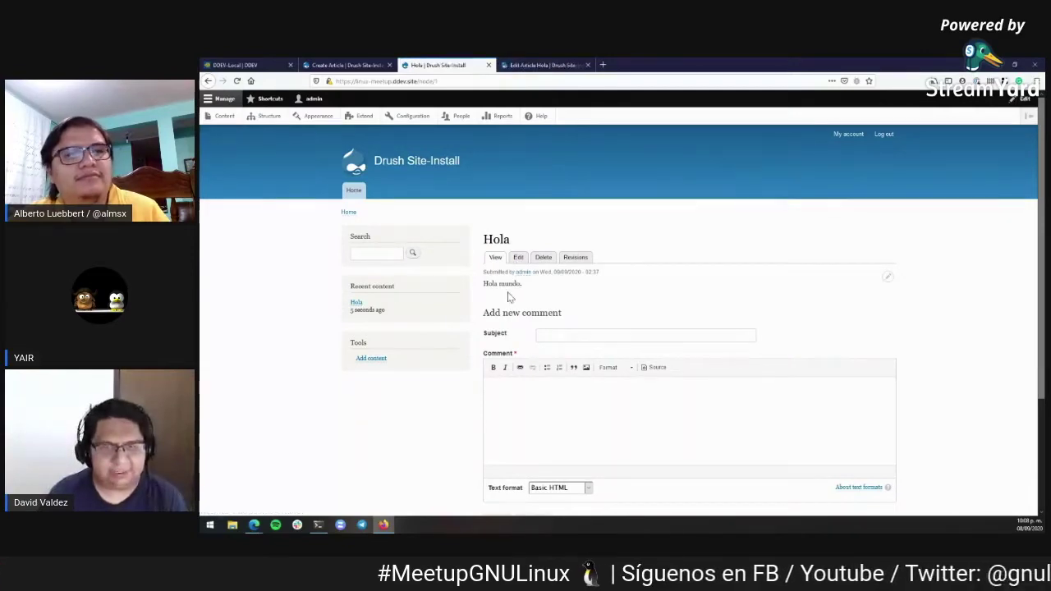
key(ctrl+Tab)
scroll(499, 293, down, 4)
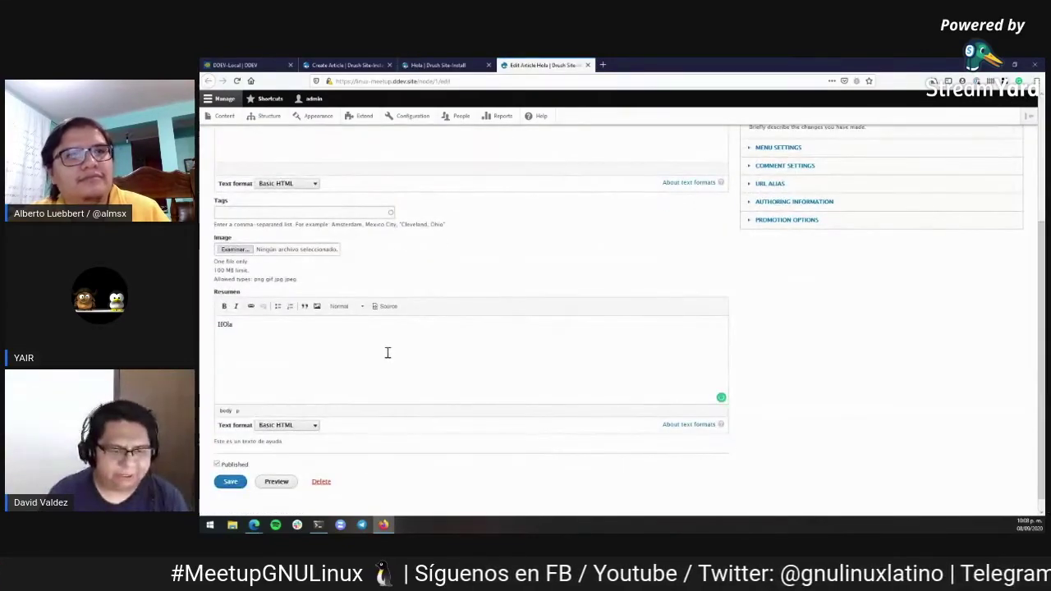
key(ctrl+shift+Tab)
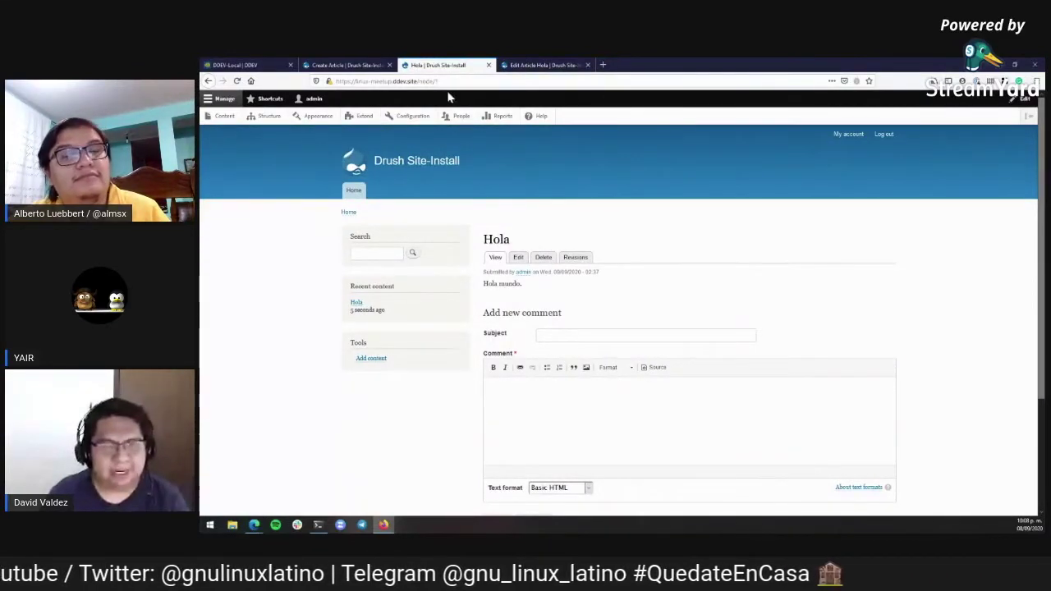
Step: Open the Article content type's field list in the browser tab holding the unused Create Article form
click(342, 65)
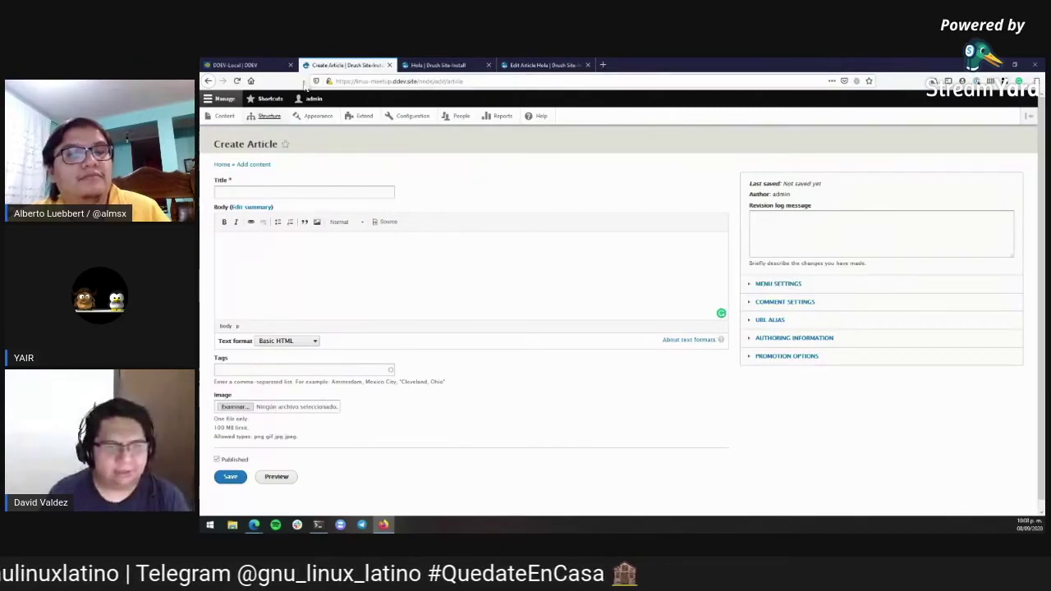
click(272, 117)
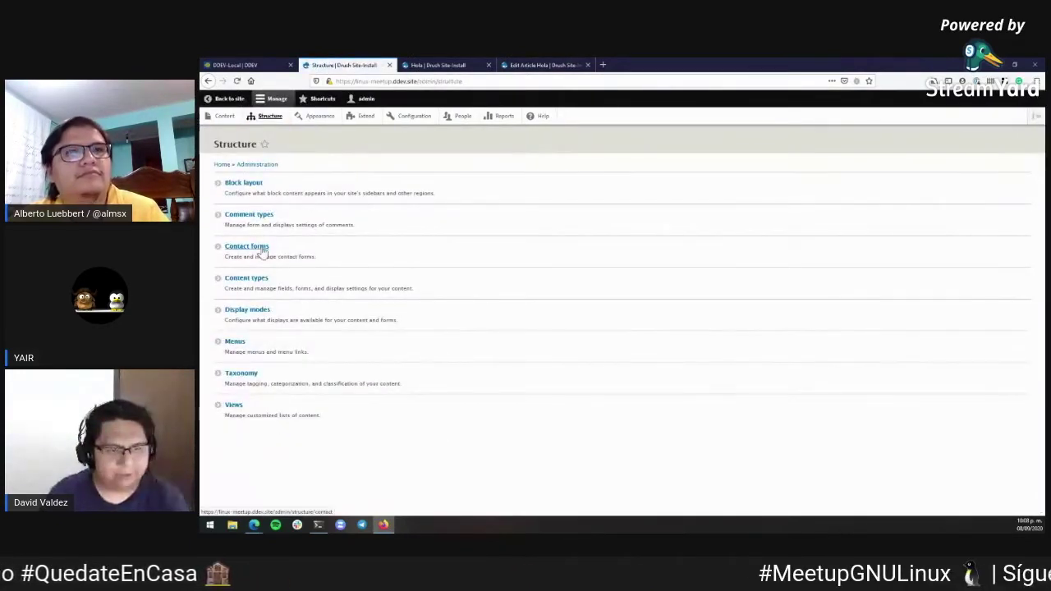
click(250, 278)
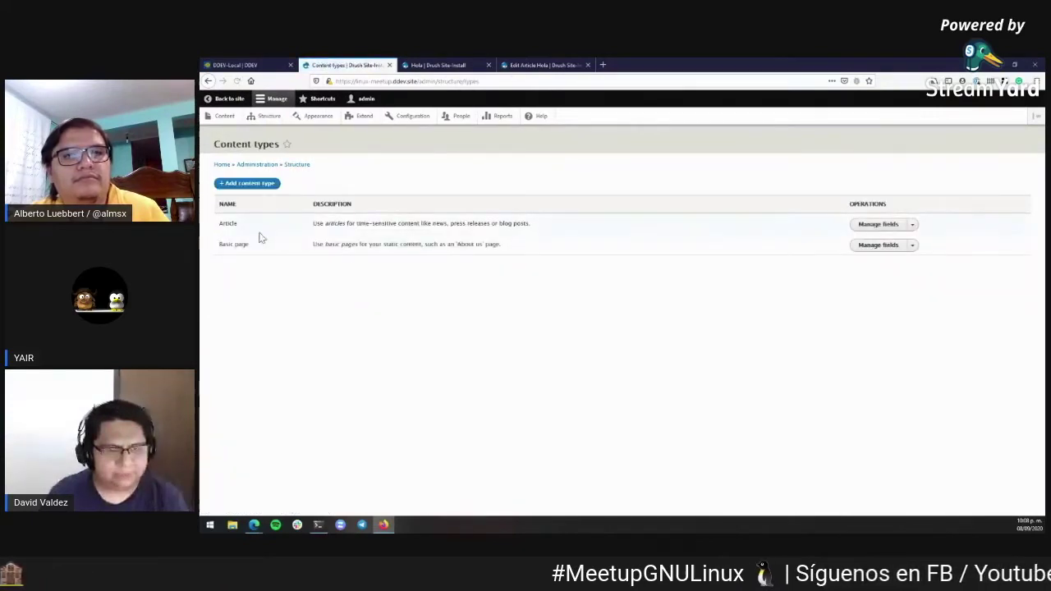
click(883, 225)
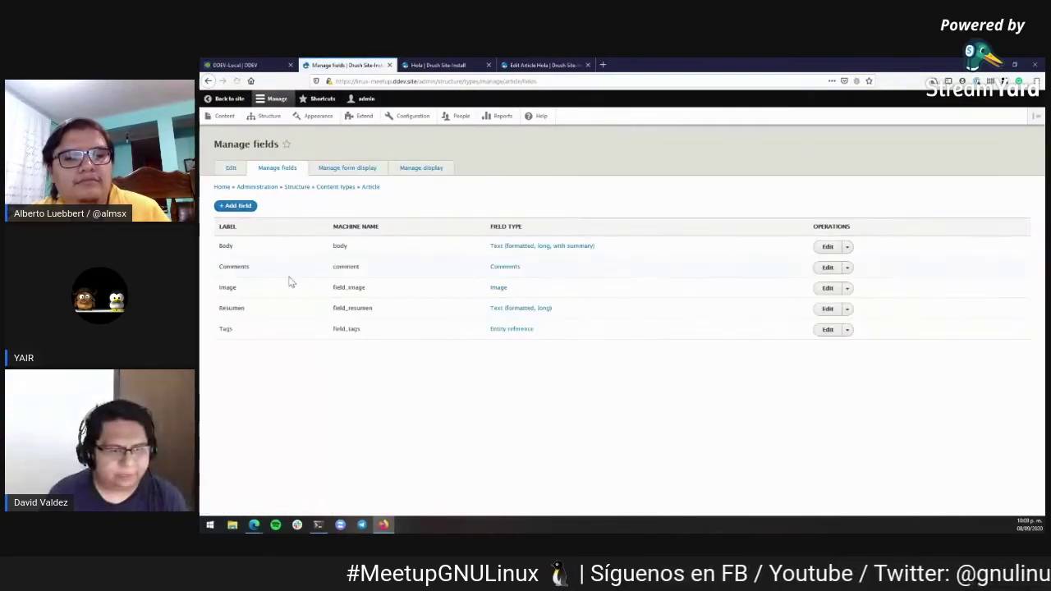
Step: Open the Article type's display settings, keep the Resumen field's format as Default, and save
double_click(230, 308)
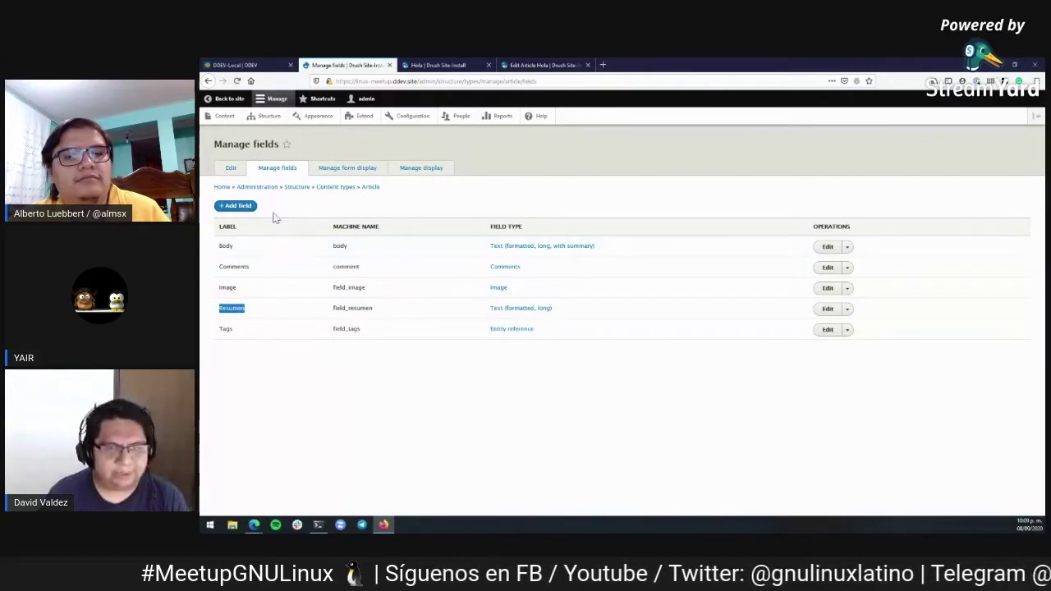
click(413, 173)
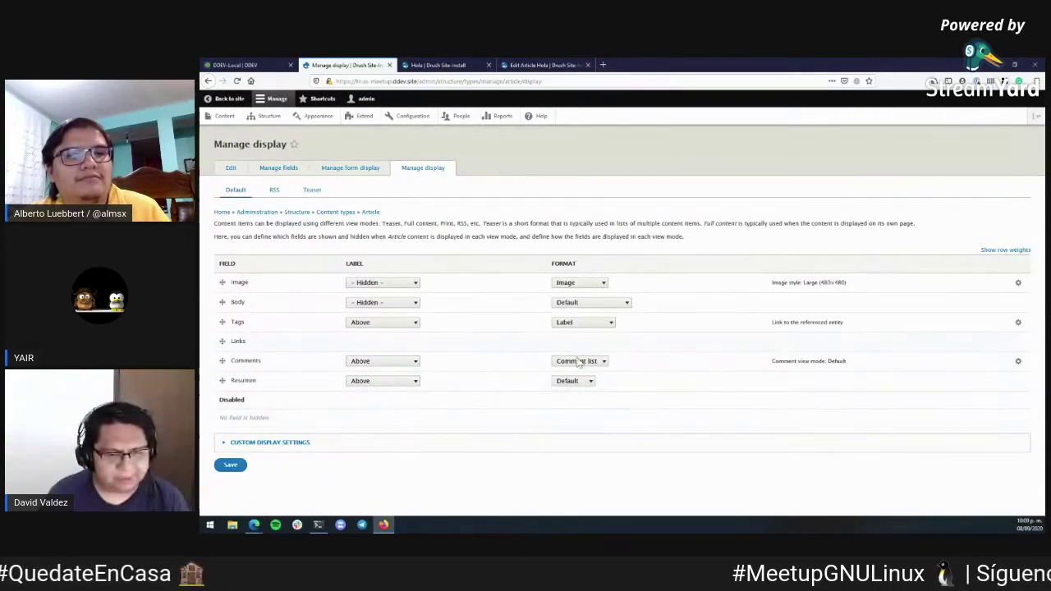
click(568, 381)
click(568, 394)
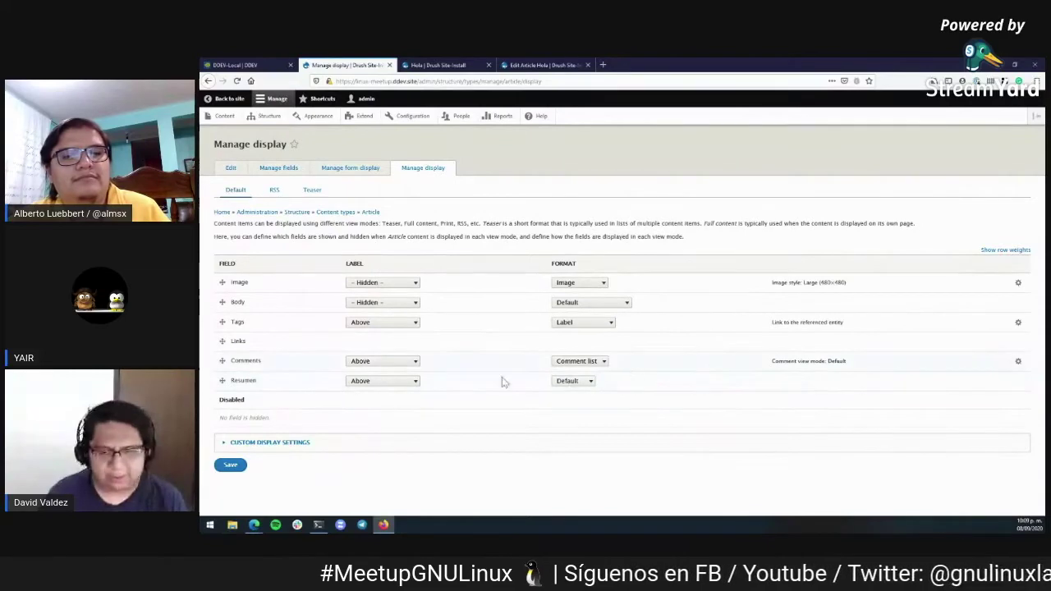
click(229, 464)
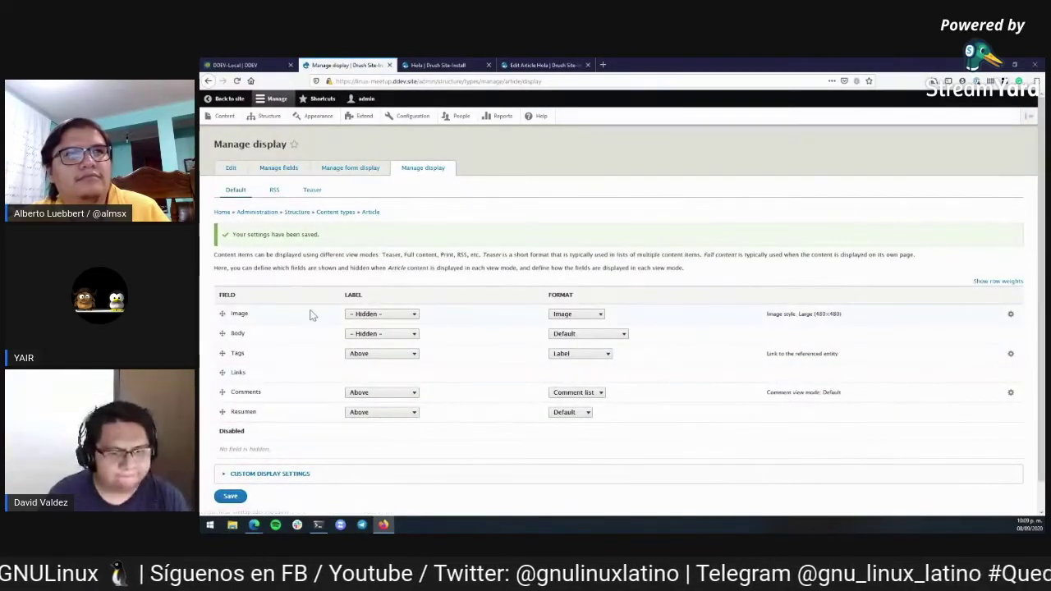
Step: In the open Hola edit form, enter "HOla mundo" as the Resumen, set its text format to Full HTML, and save the article
key(ctrl+Tab)
key(ctrl+Tab)
key(ctrl+shift+Tab)
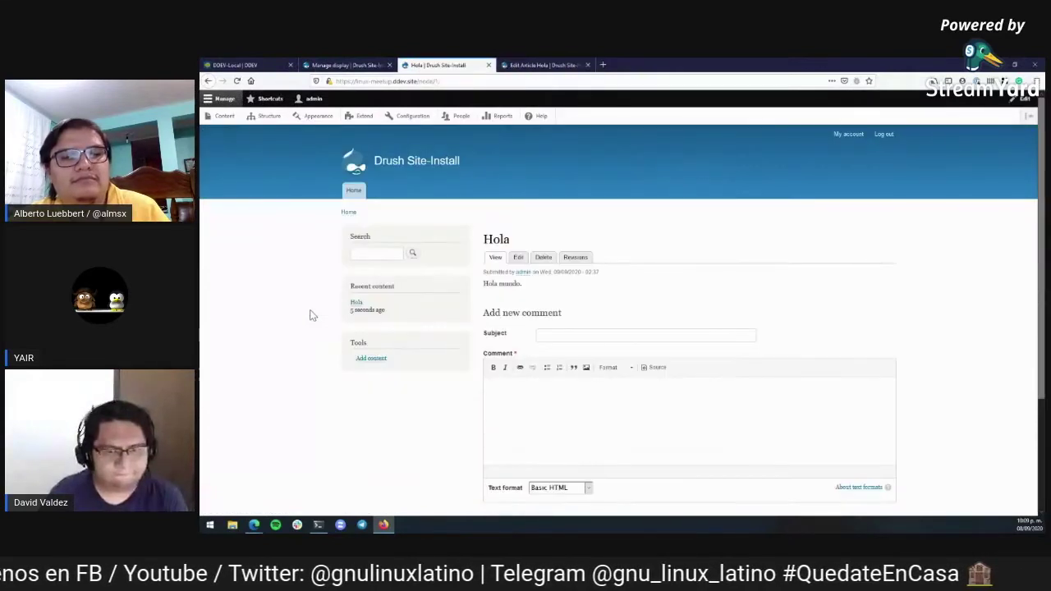
key(ctrl+Tab)
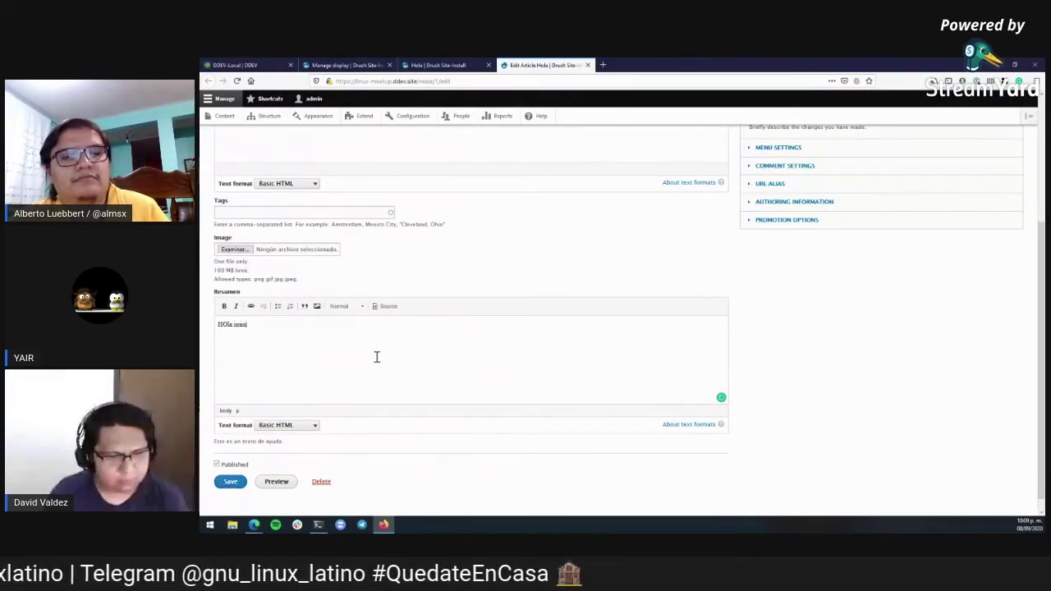
click(289, 425)
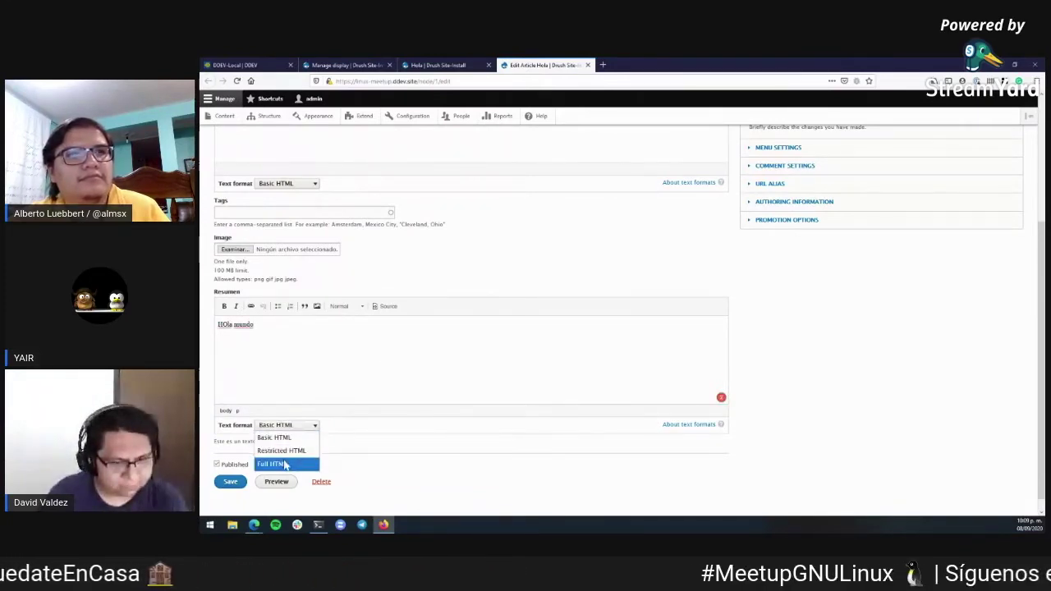
click(286, 462)
click(584, 346)
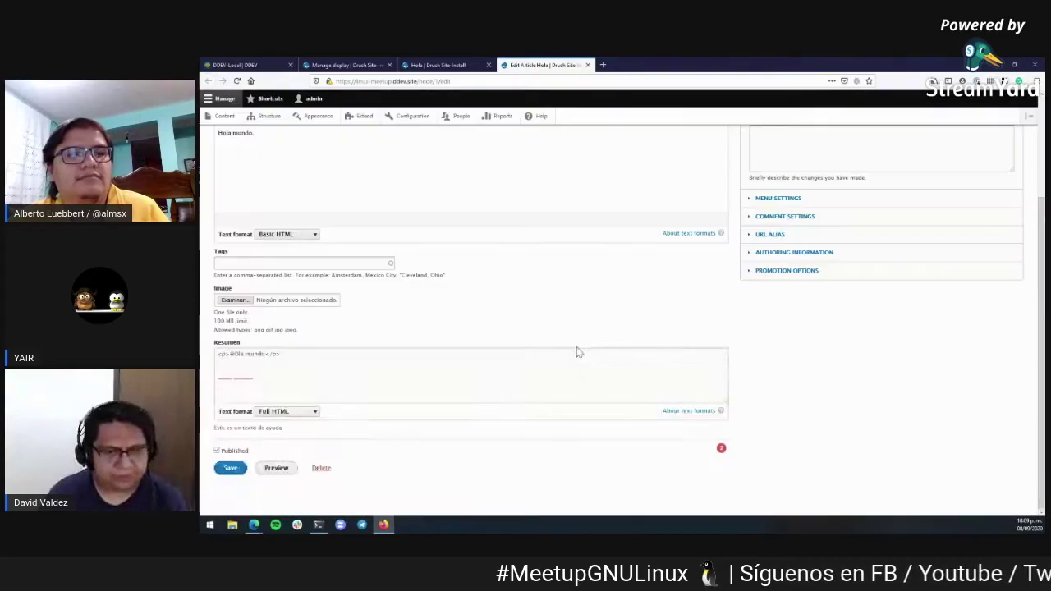
scroll(282, 460, down, 2)
click(230, 467)
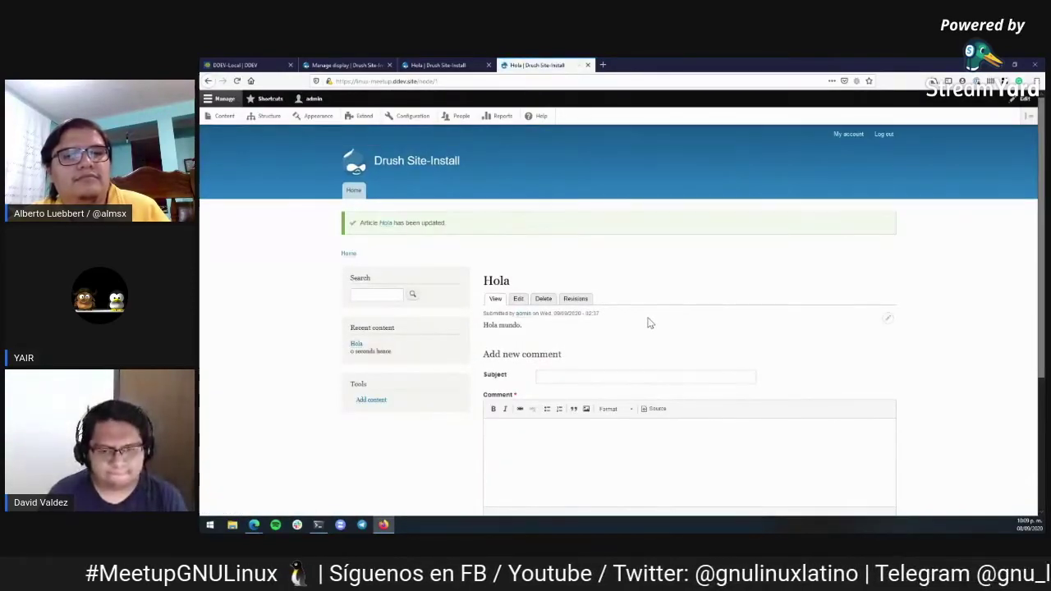
Step: Examine where the Resumen field appears on the published Hola page relative to the comment form
scroll(689, 296, down, 3)
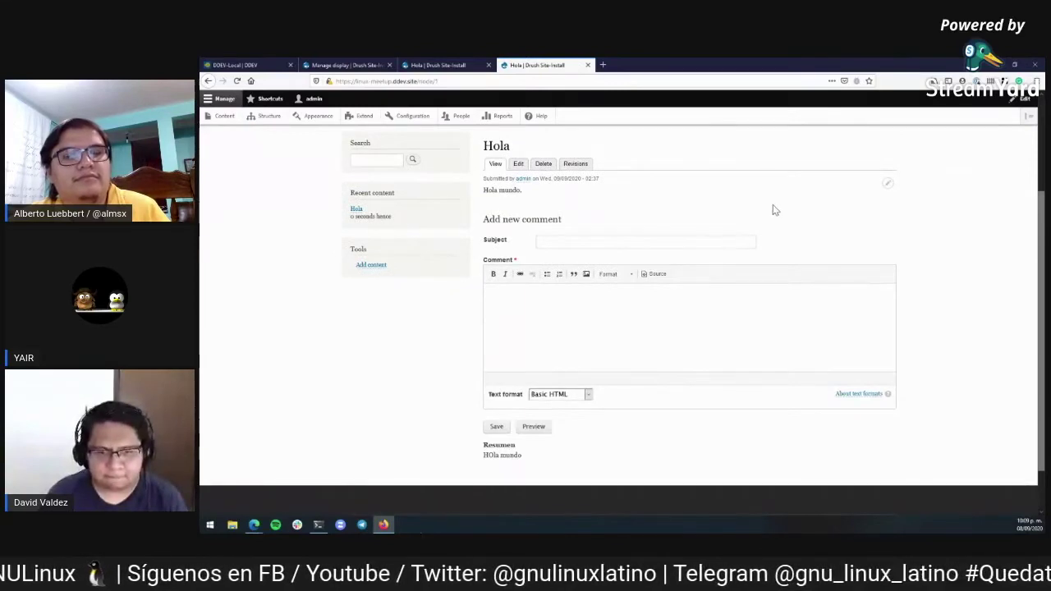
drag(528, 461, 422, 440)
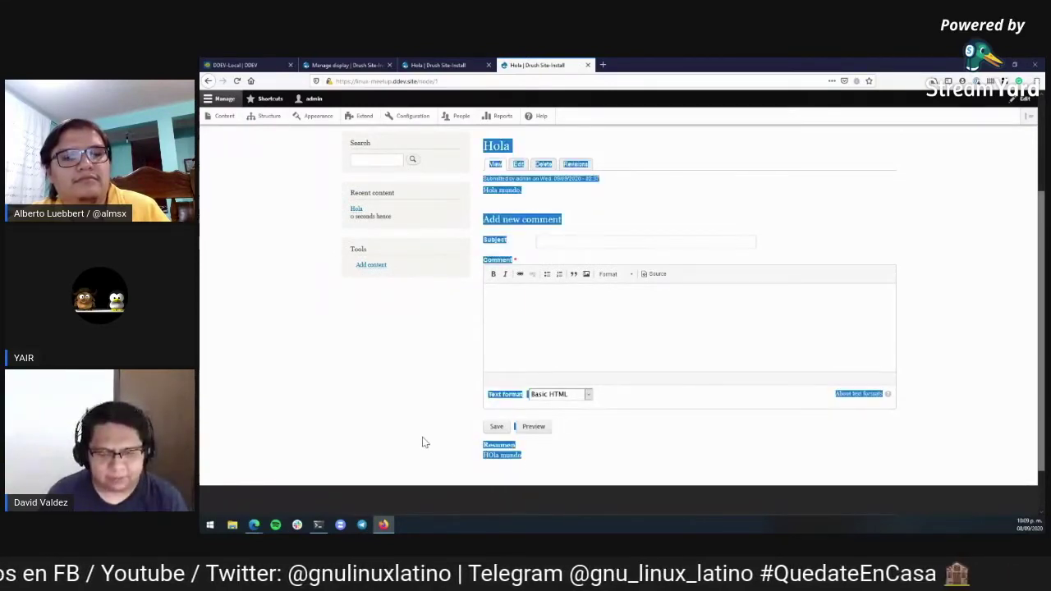
click(417, 433)
scroll(417, 439, up, 3)
scroll(417, 439, down, 3)
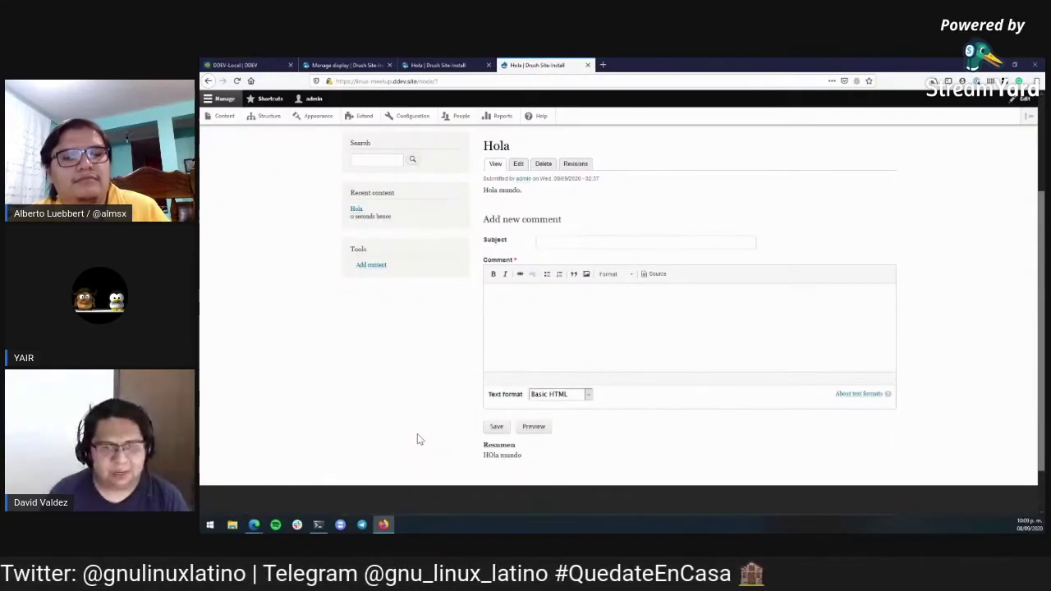
drag(485, 222, 880, 357)
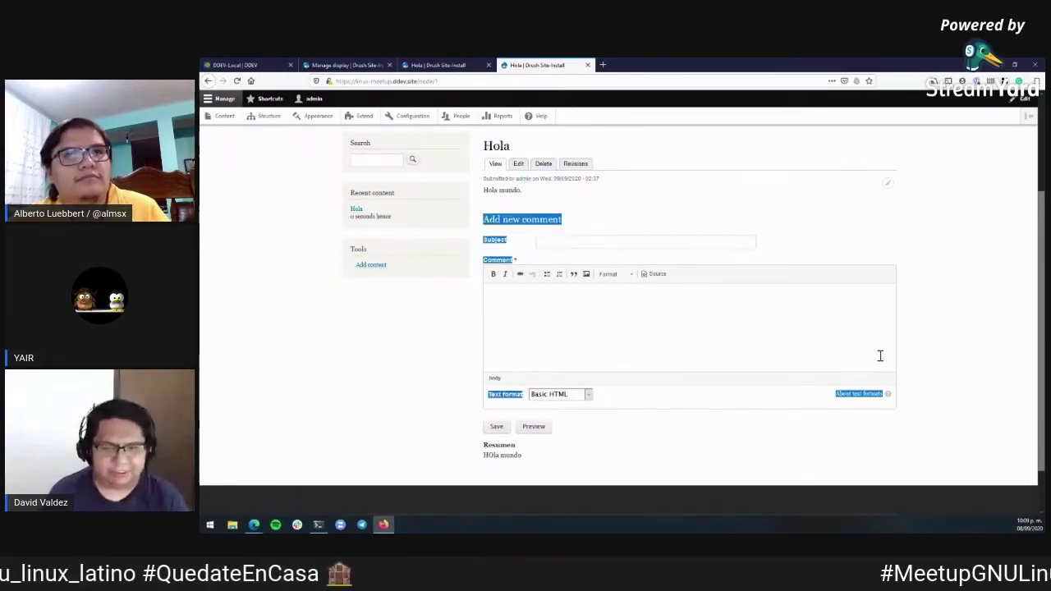
Step: Move the Resumen field between Image and Body in the Article type's Default display and save the settings
key(ctrl+Page_Up)
key(ctrl+Page_Up)
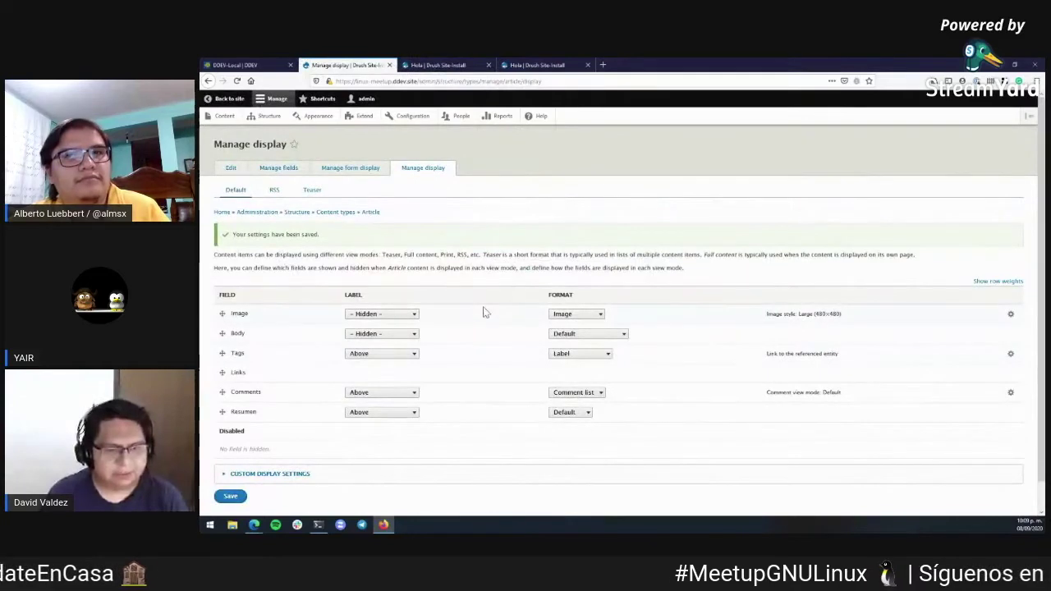
double_click(245, 392)
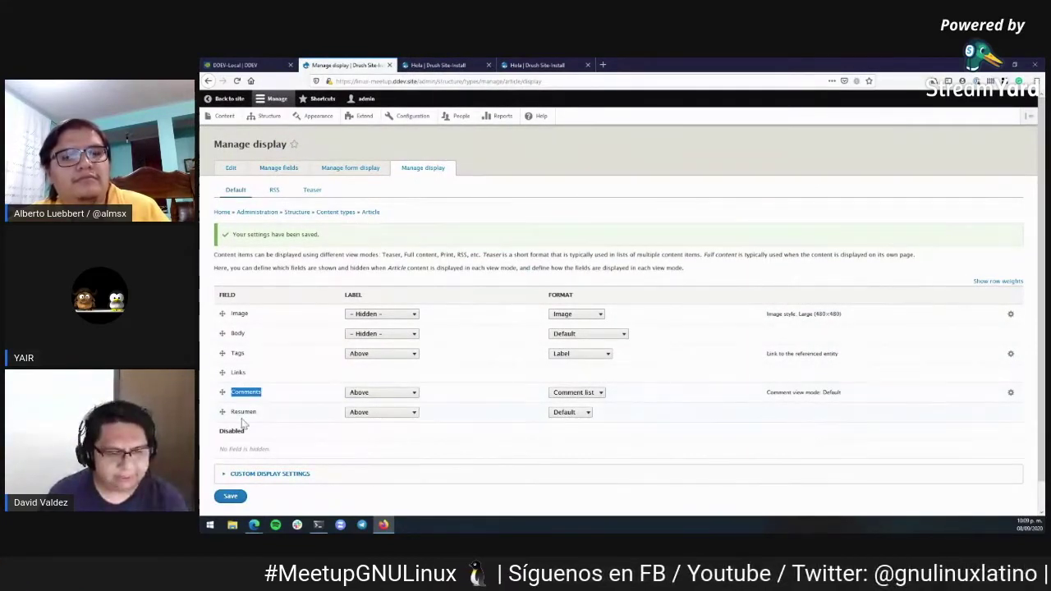
double_click(243, 412)
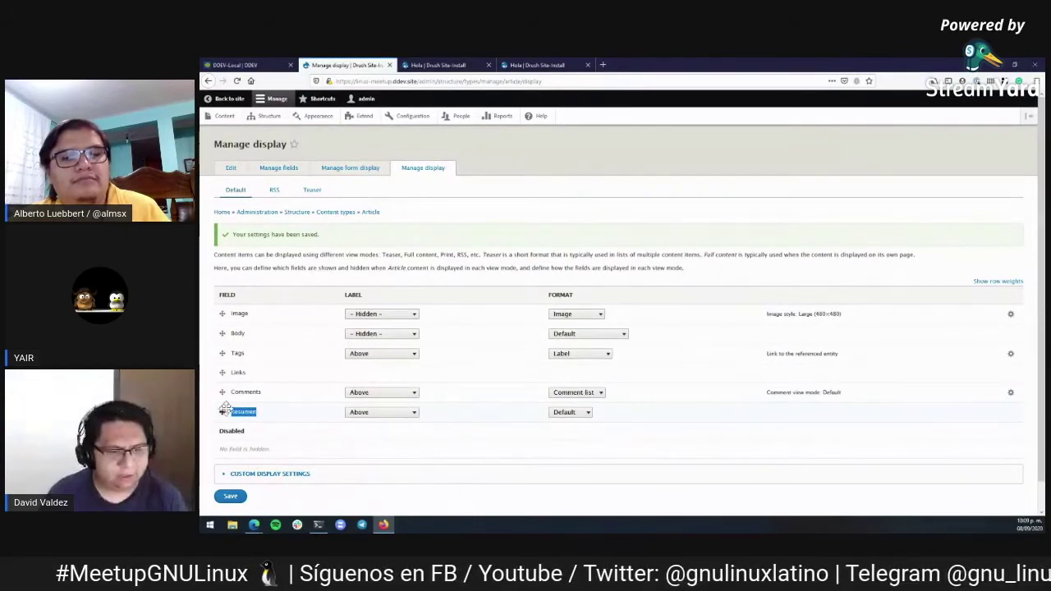
click(221, 411)
drag(221, 410, 213, 340)
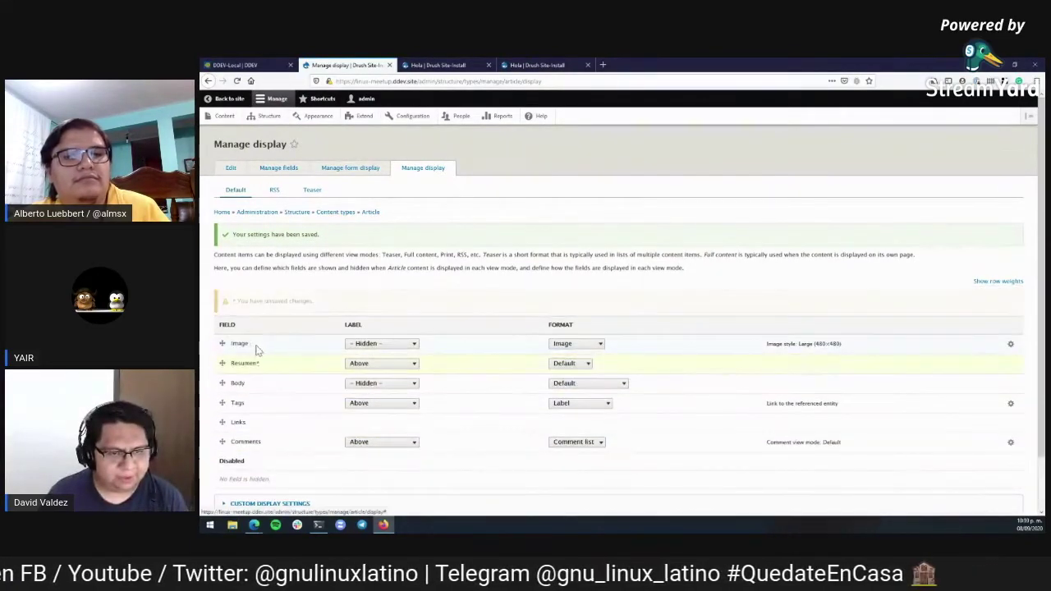
scroll(301, 364, down, 1)
click(229, 469)
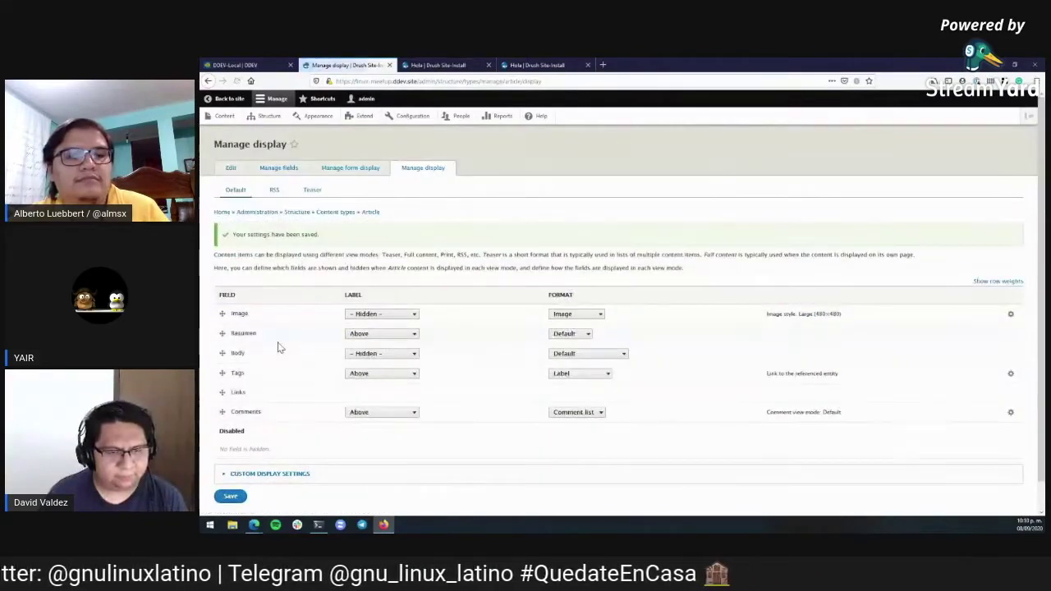
Step: Check the Resumen field's position on the refreshed Hola page and compare it with the outdated page in the other tab
key(ctrl+Tab)
key(ctrl+Tab)
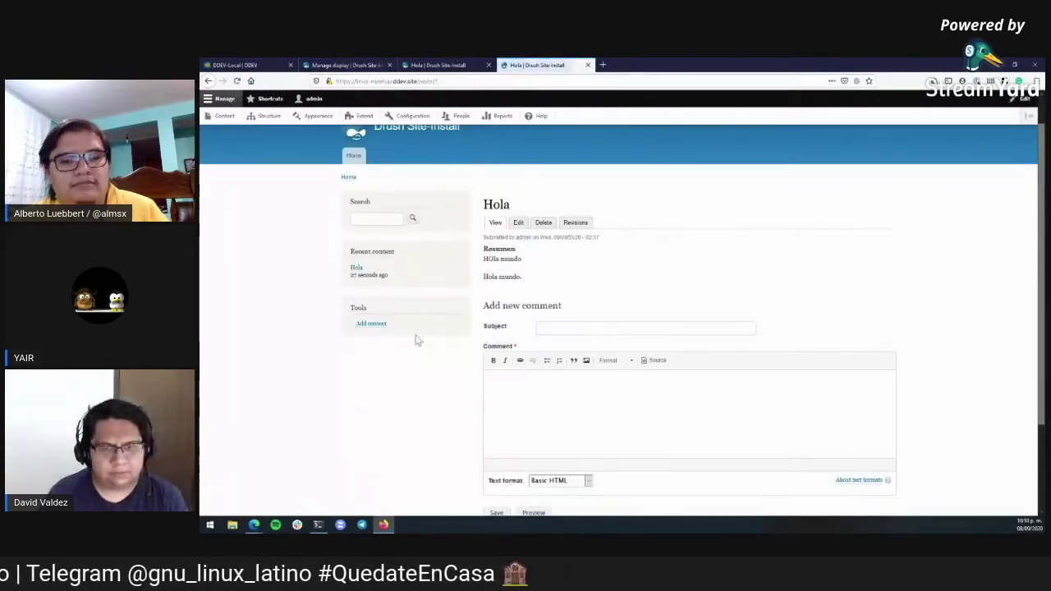
drag(510, 258, 484, 251)
key(ctrl+shift+Tab)
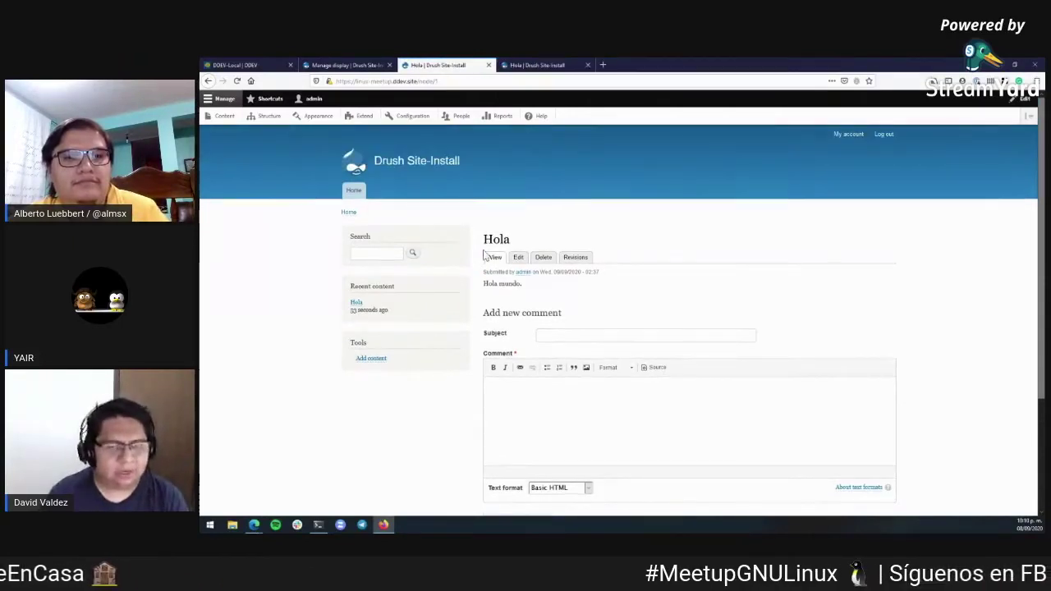
key(ctrl+shift+Tab)
key(ctrl+Tab)
key(ctrl+Tab)
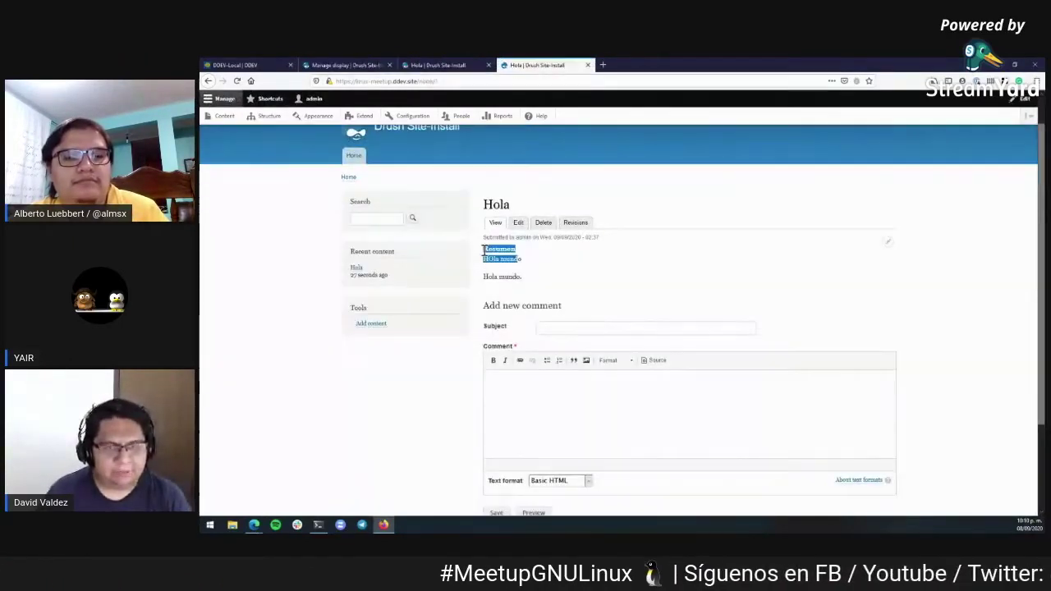
scroll(551, 228, up, 2)
drag(519, 296, 483, 282)
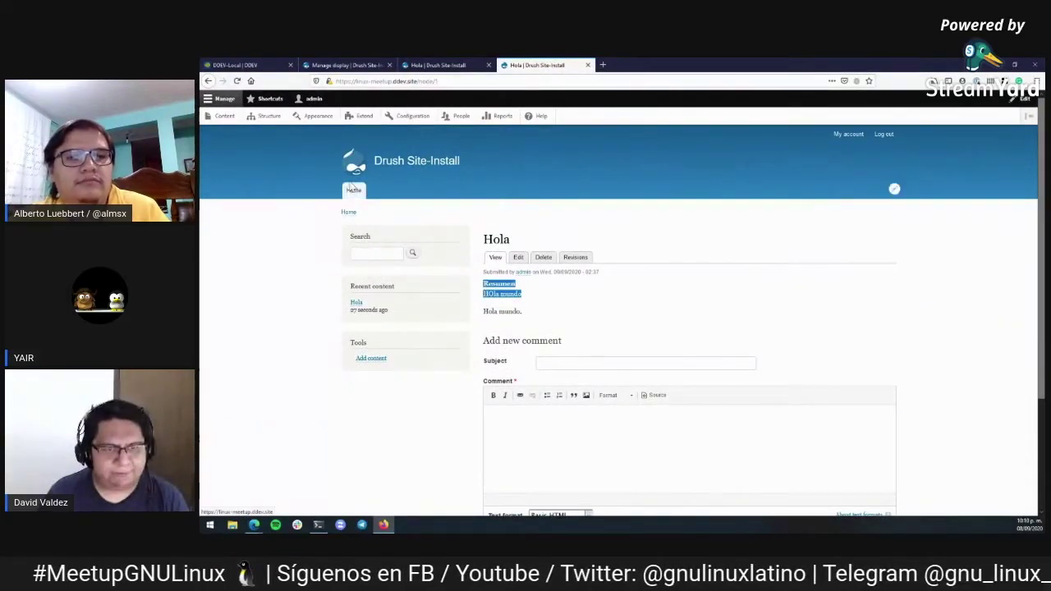
Step: Compare the Hola teaser on the home page with the Default display settings and the full article page
click(352, 188)
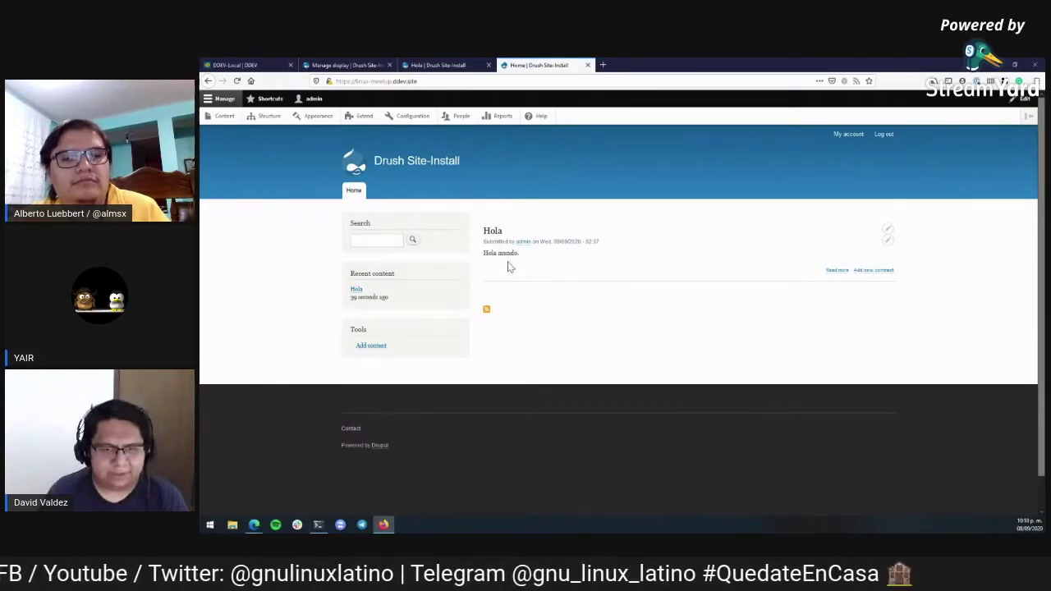
key(ctrl+Page_Up)
key(ctrl+Page_Up)
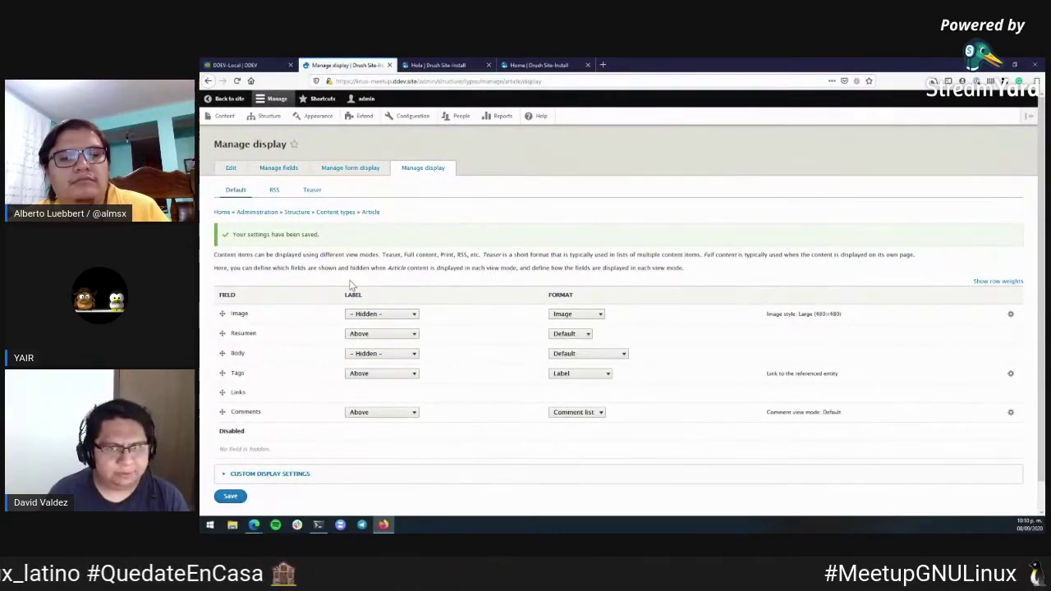
key(ctrl+Page_Down)
key(ctrl+Page_Down)
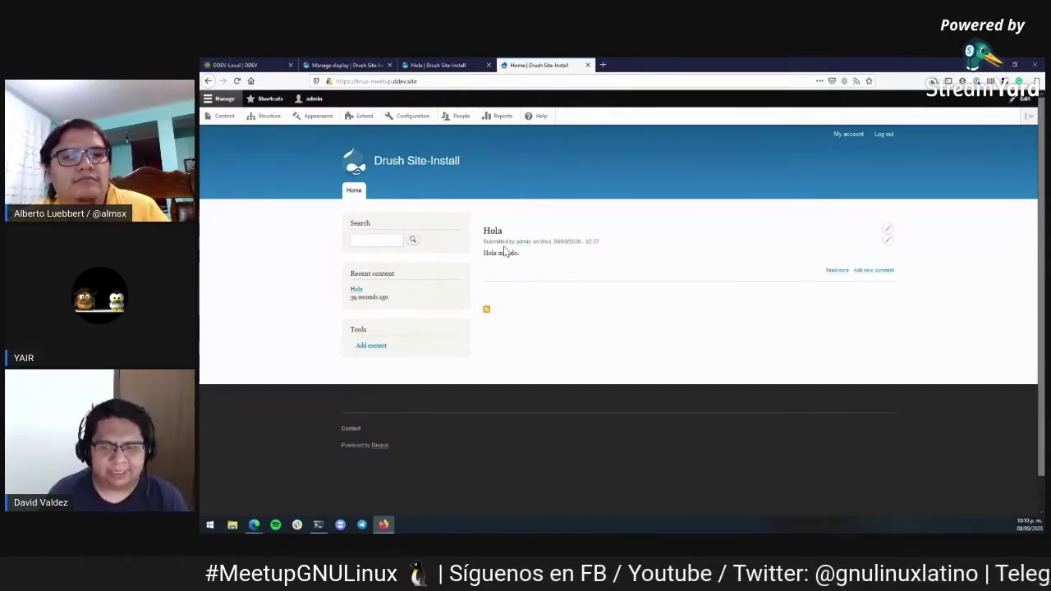
click(837, 271)
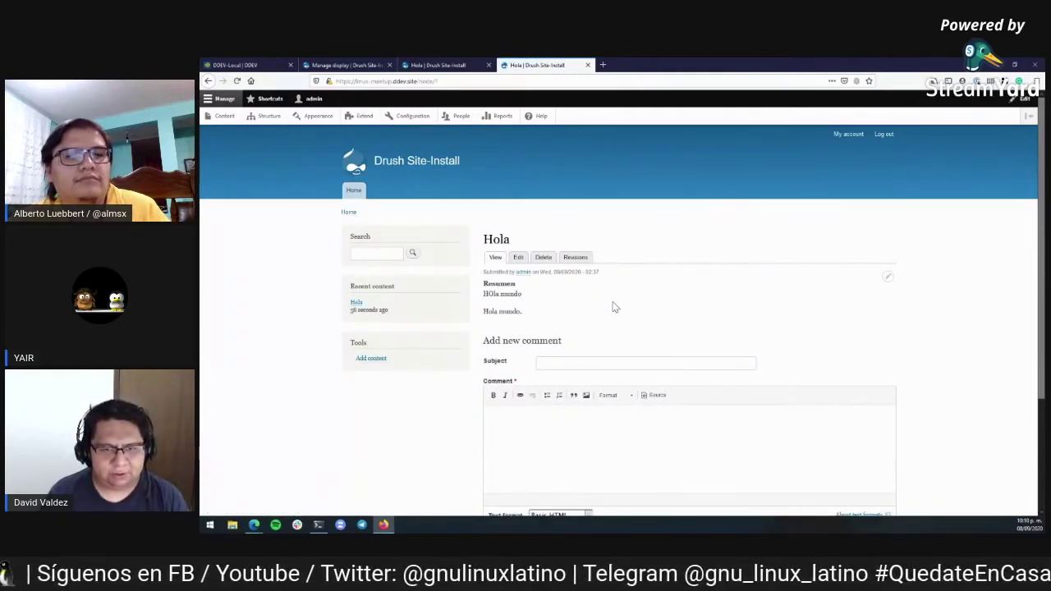
Step: Open the Article type's Teaser display settings and load the site's home page in the tab holding the outdated Hola page
key(ctrl+Page_Up)
key(ctrl+Page_Up)
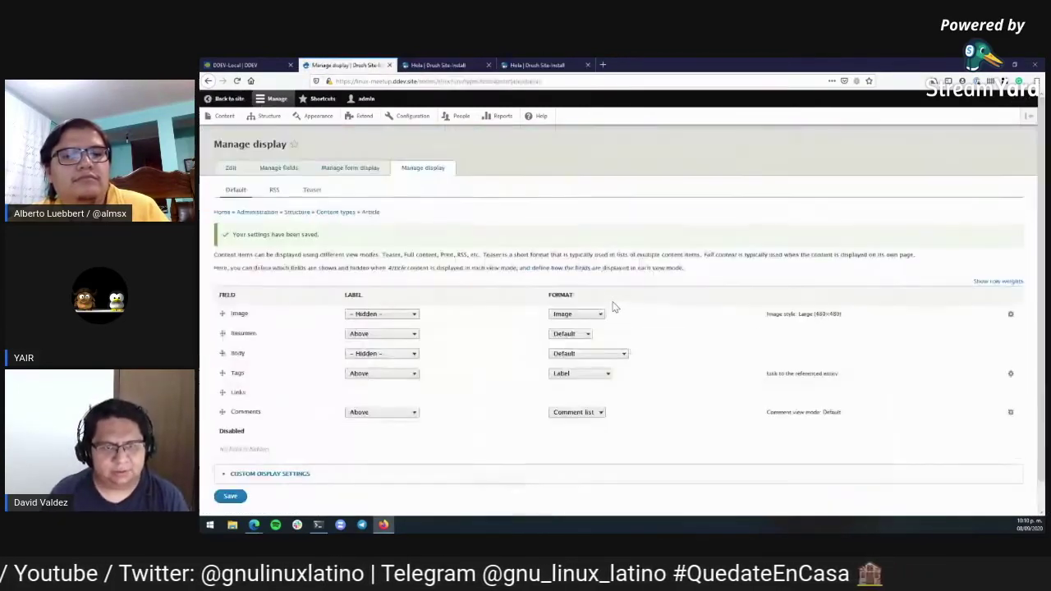
click(313, 191)
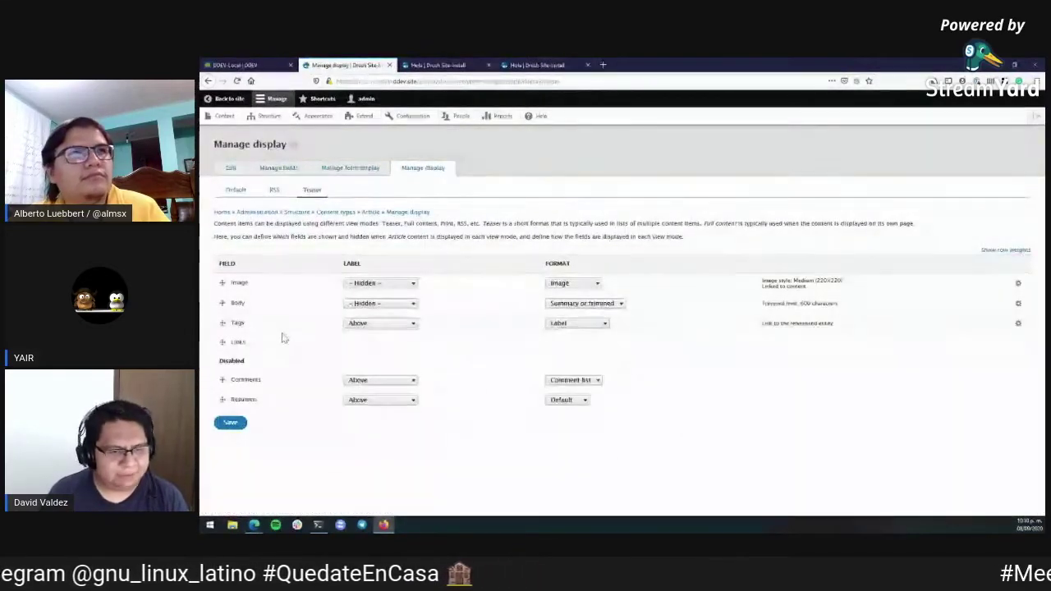
double_click(242, 379)
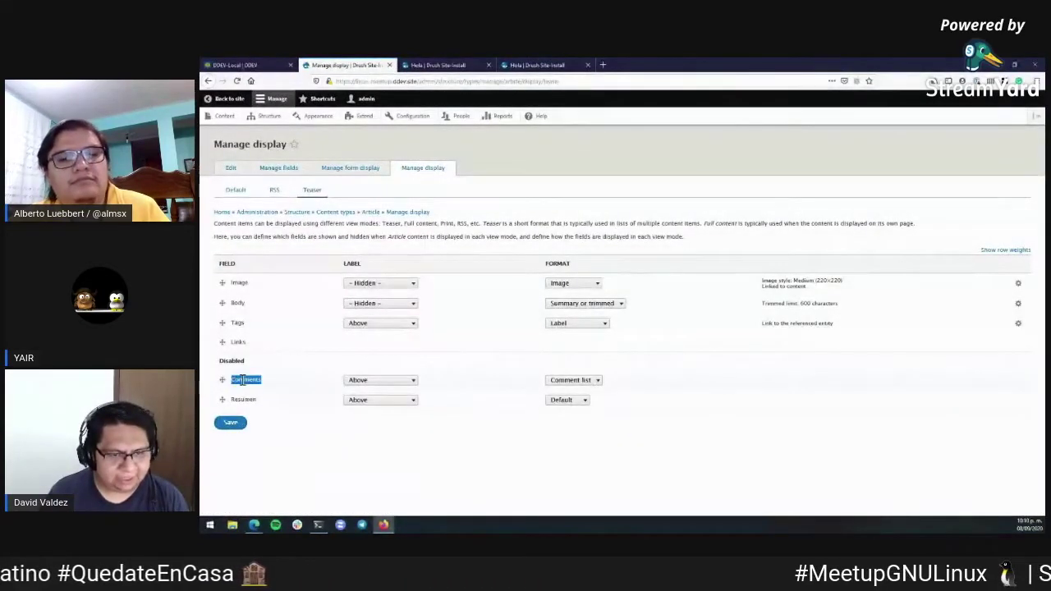
key(ctrl+Page_Down)
key(ctrl+Page_Down)
key(ctrl+Page_Up)
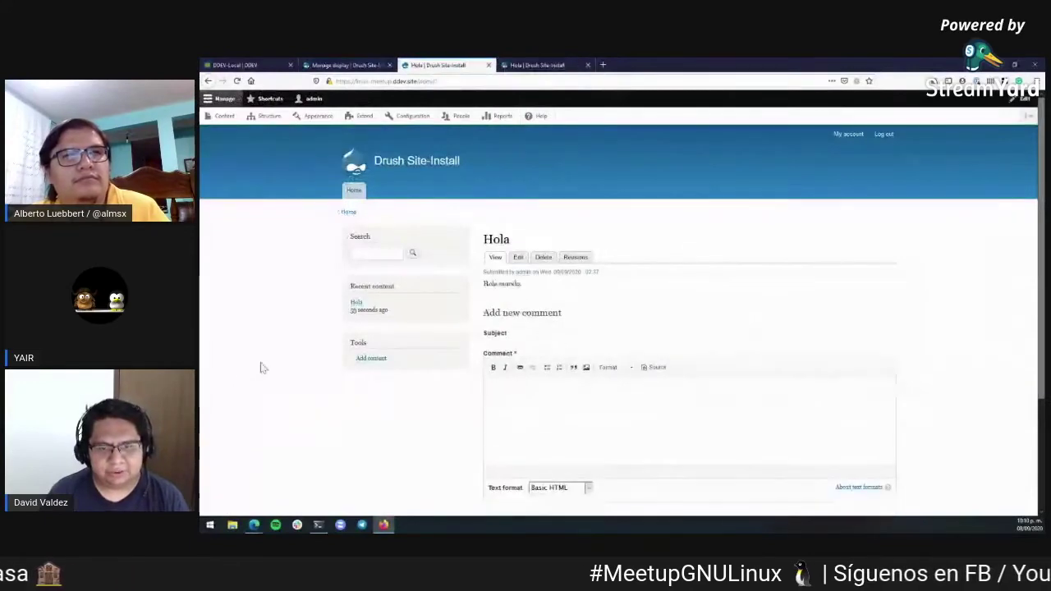
click(353, 190)
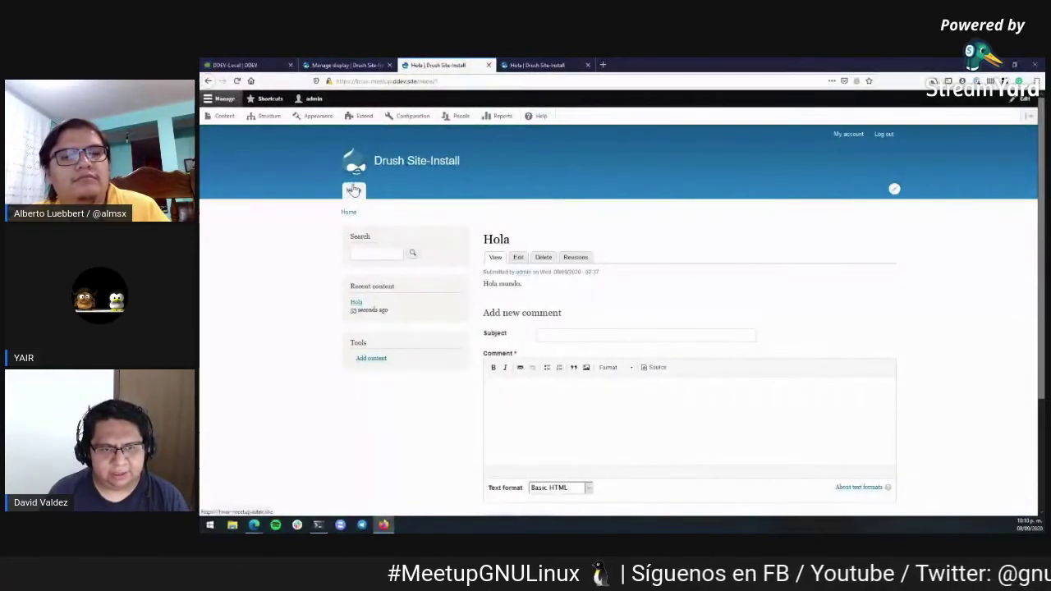
Step: Enable the Resumen field in the Article type's Teaser display by moving it above Image, and save the settings
key(ctrl+Page_Up)
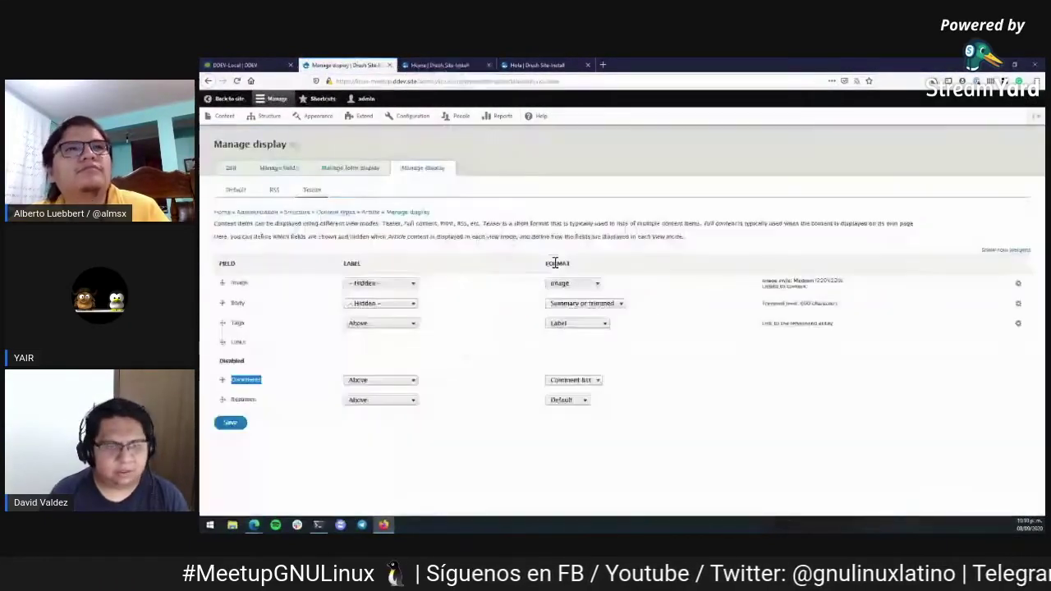
drag(224, 400, 207, 280)
click(228, 425)
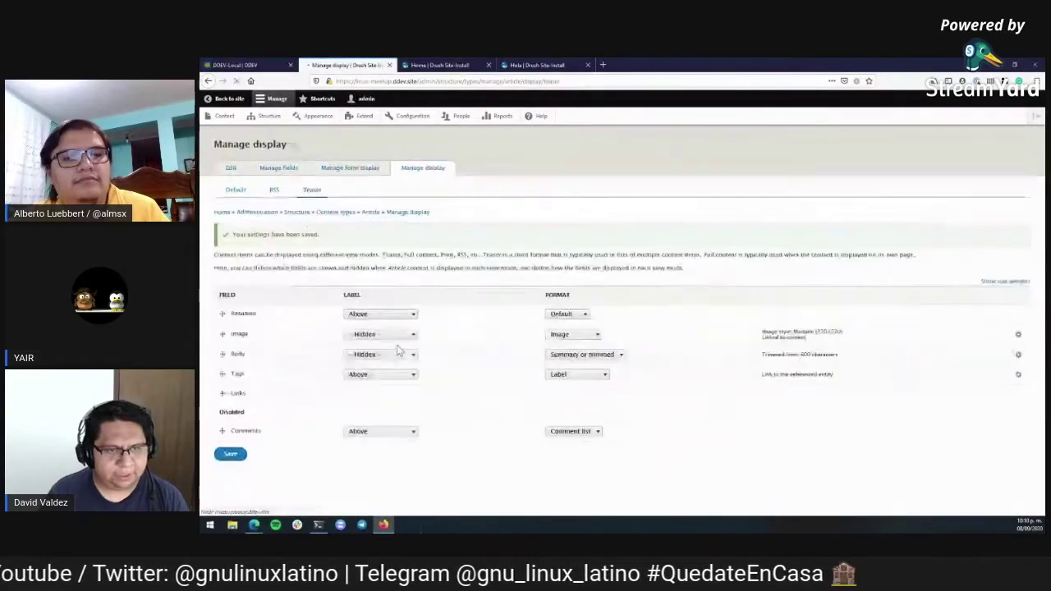
Step: Check the Hola teaser on the home page for the Resumen field
key(ctrl+Page_Down)
key(ctrl+Page_Down)
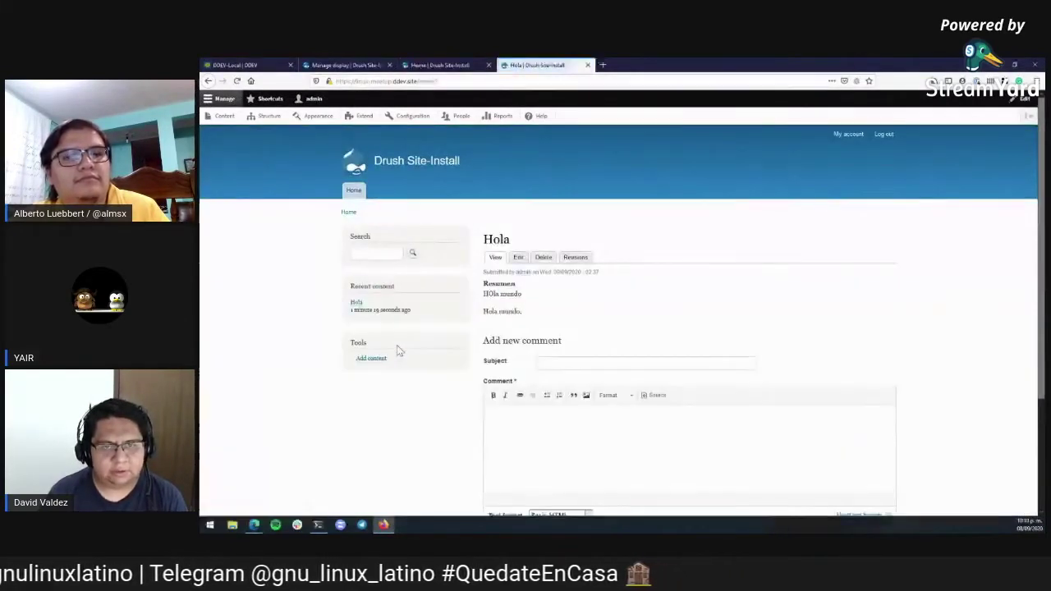
key(ctrl+Page_Up)
double_click(496, 257)
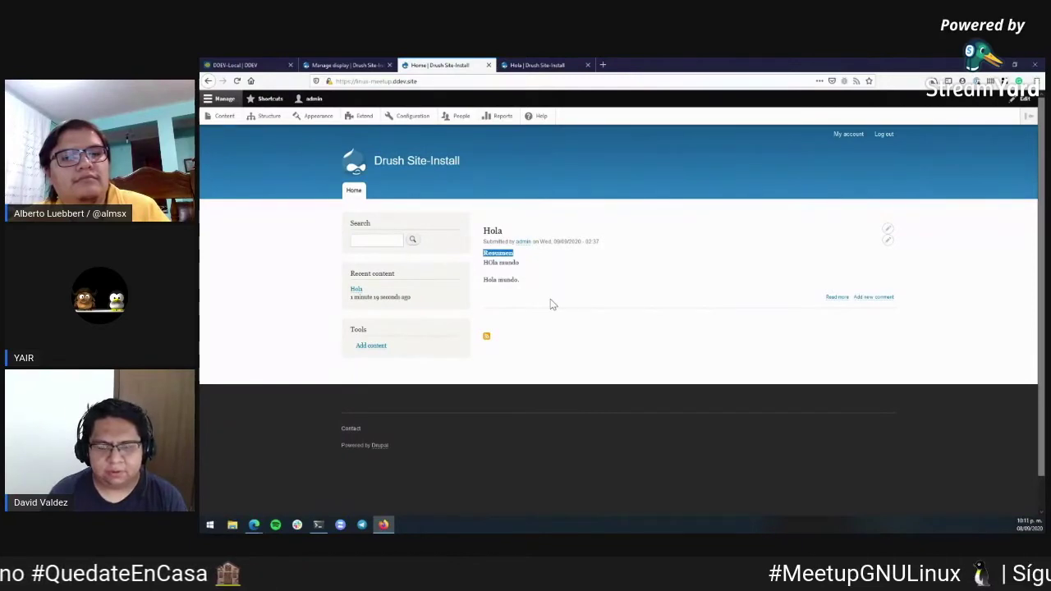
Step: Close the duplicate home page tab and load the site's home page in the tab holding the Hola article
key(ctrl+Page_Up)
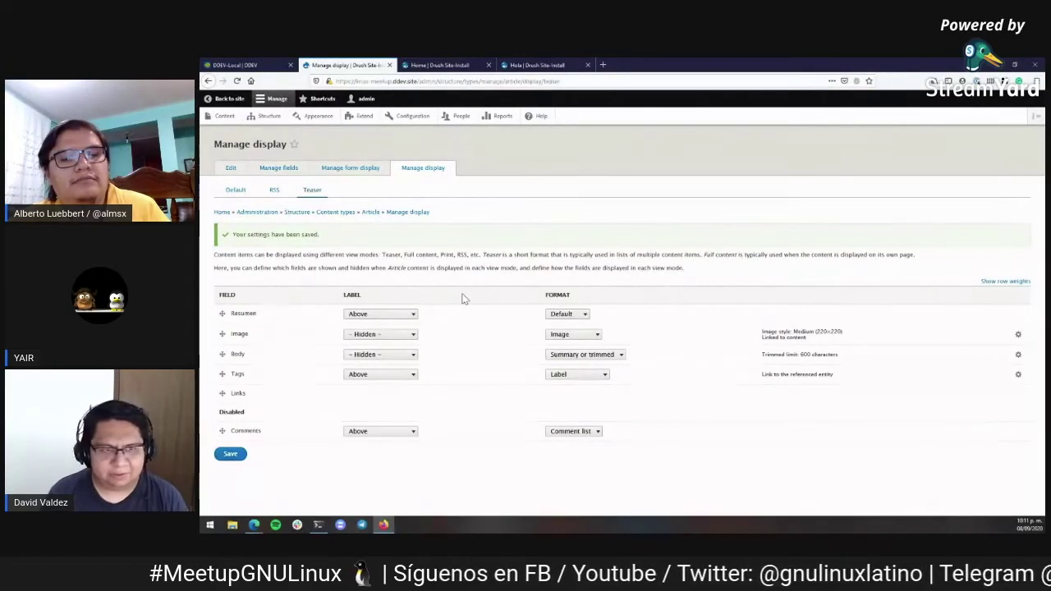
key(ctrl+Page_Down)
key(ctrl+w)
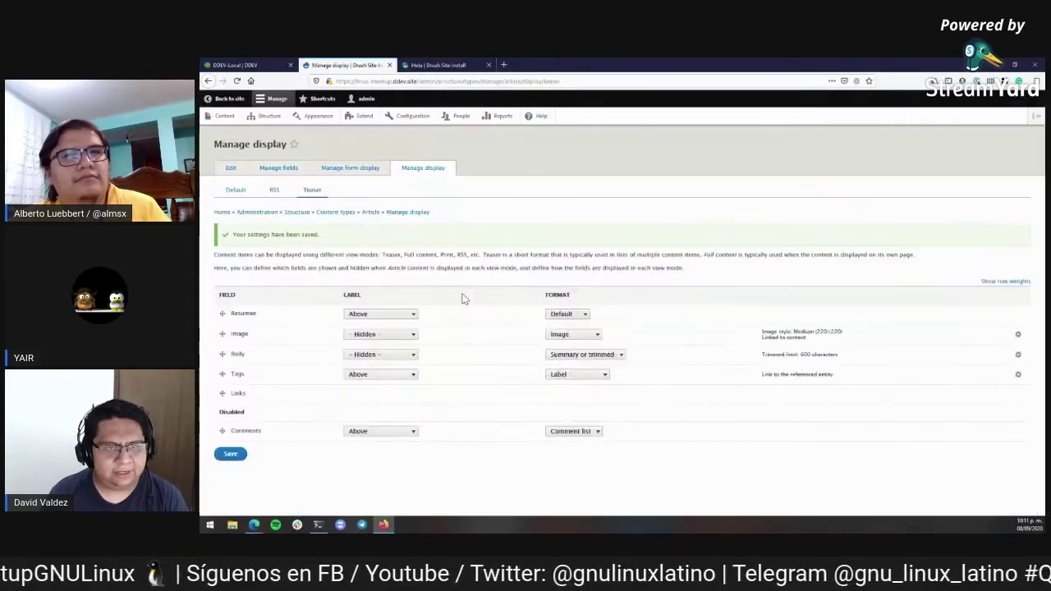
key(ctrl+Page_Down)
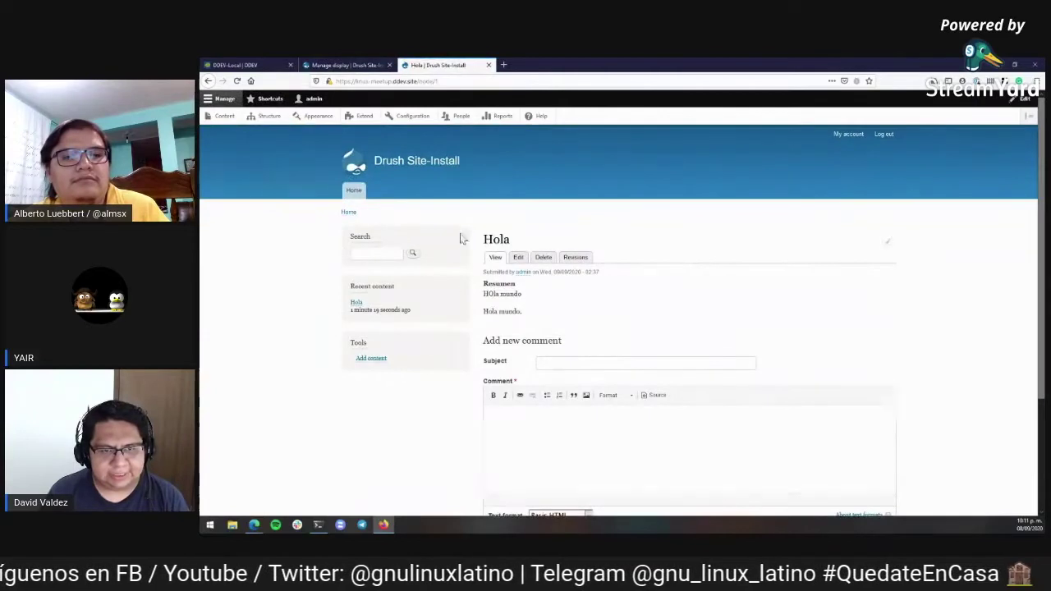
click(351, 189)
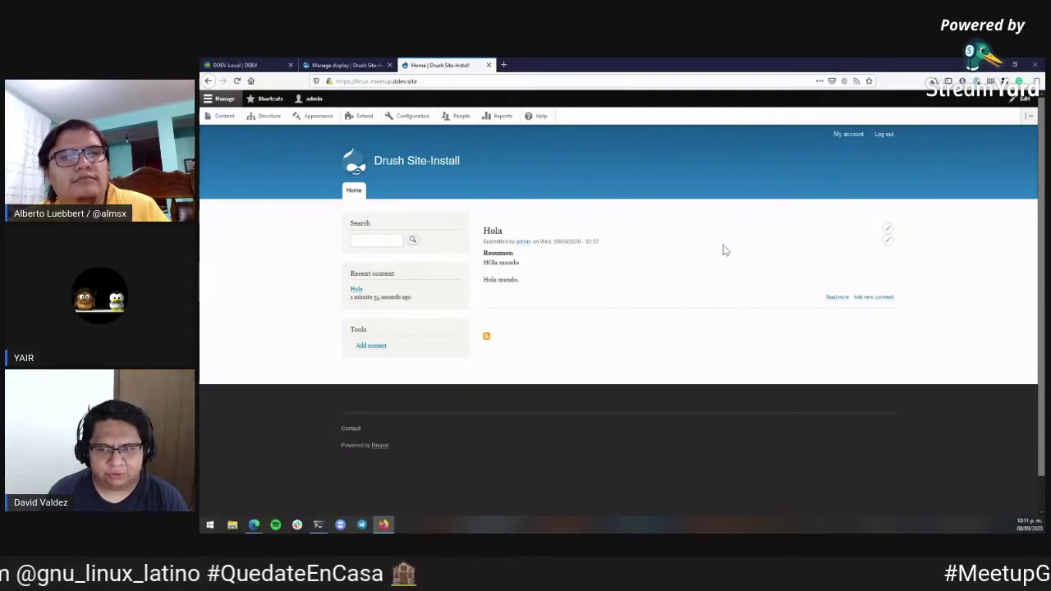
Step: View the Hola article's edit form from its teaser on the home page, and close that form
click(887, 242)
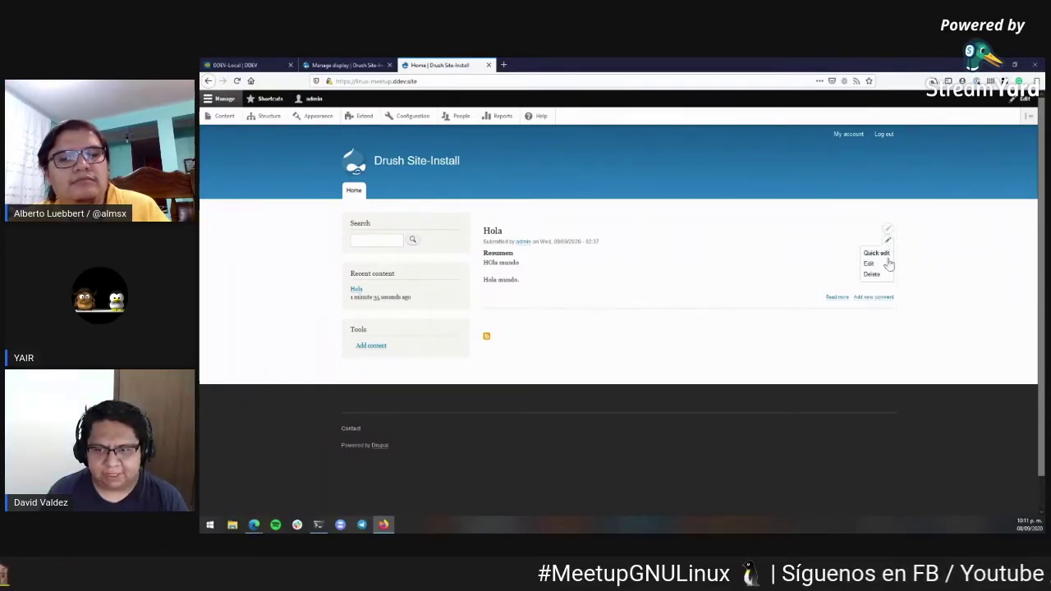
click(869, 264)
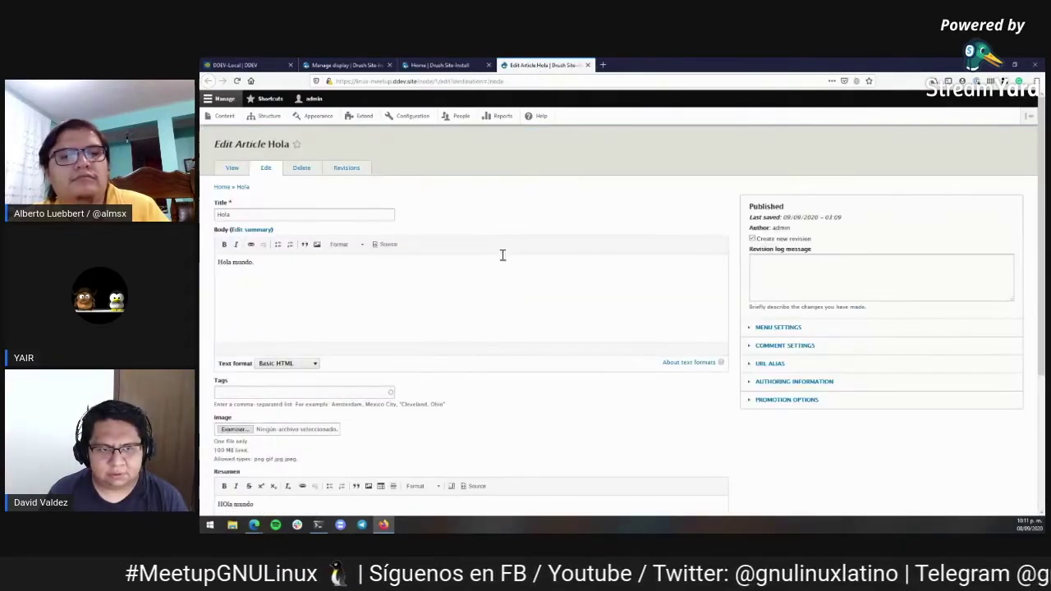
key(ctrl+w)
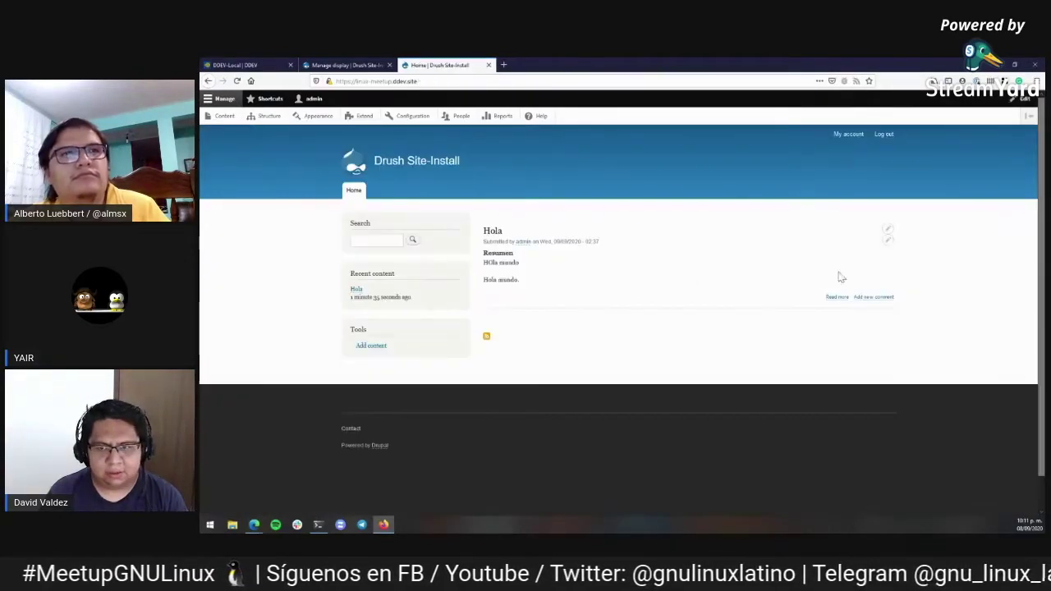
Step: Open the Frontpage view for editing from the home page's content listing and review its Page display settings
click(887, 230)
click(876, 242)
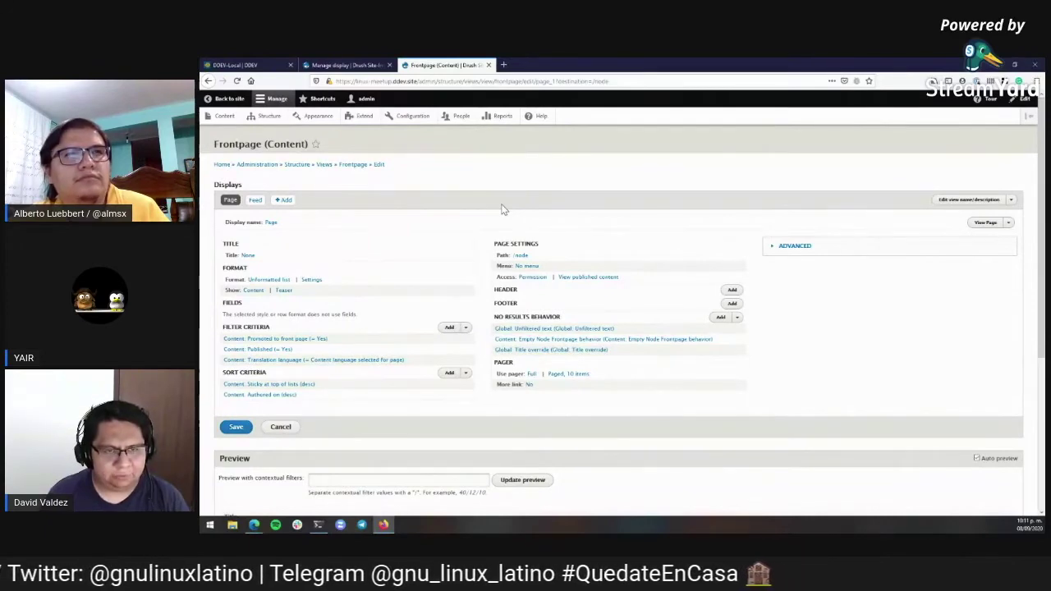
scroll(485, 234, down, 1)
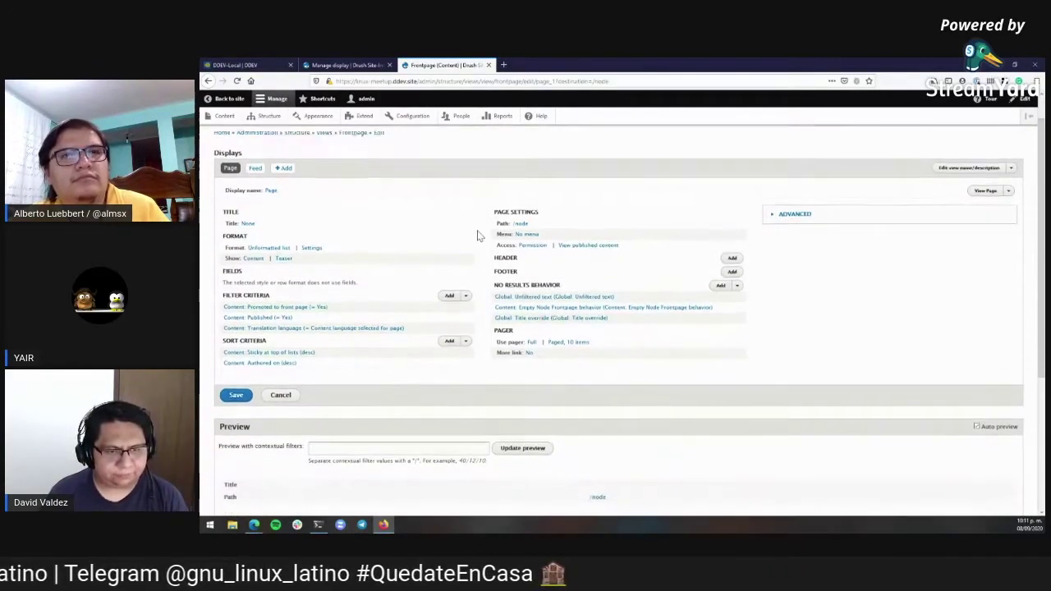
scroll(423, 216, up, 1)
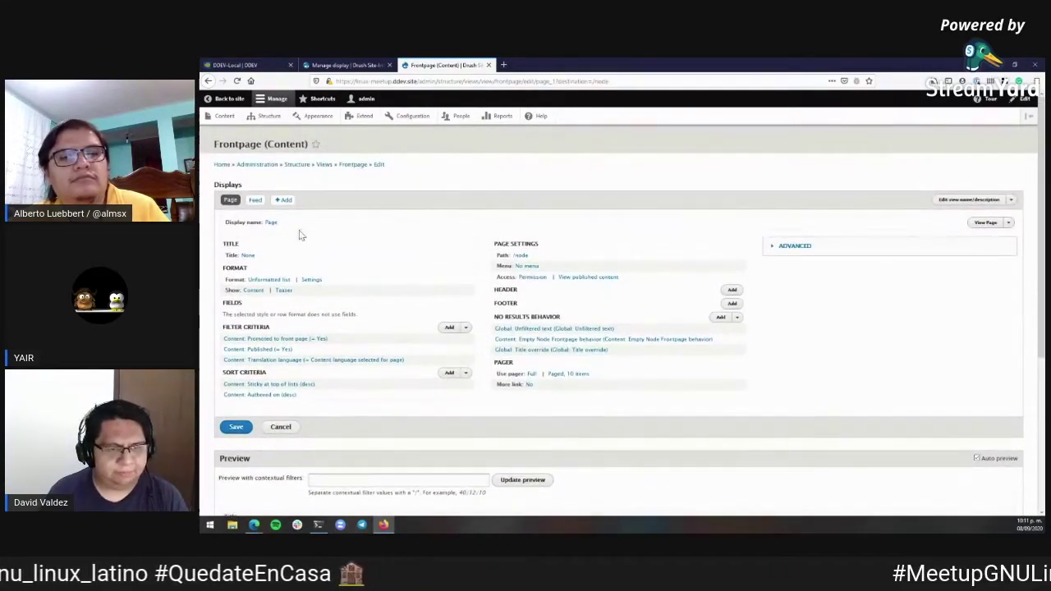
Step: Replace the Article Teaser display settings with the site's home page in their tab, and return to the Frontpage view's settings
key(ctrl+Page_Up)
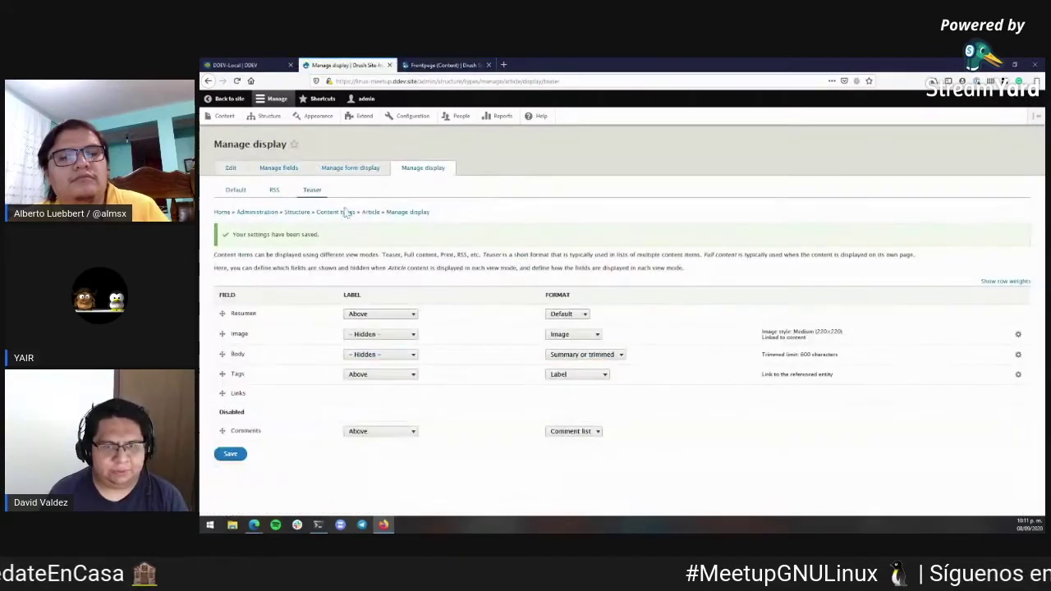
key(ctrl+Page_Up)
key(ctrl+Page_Down)
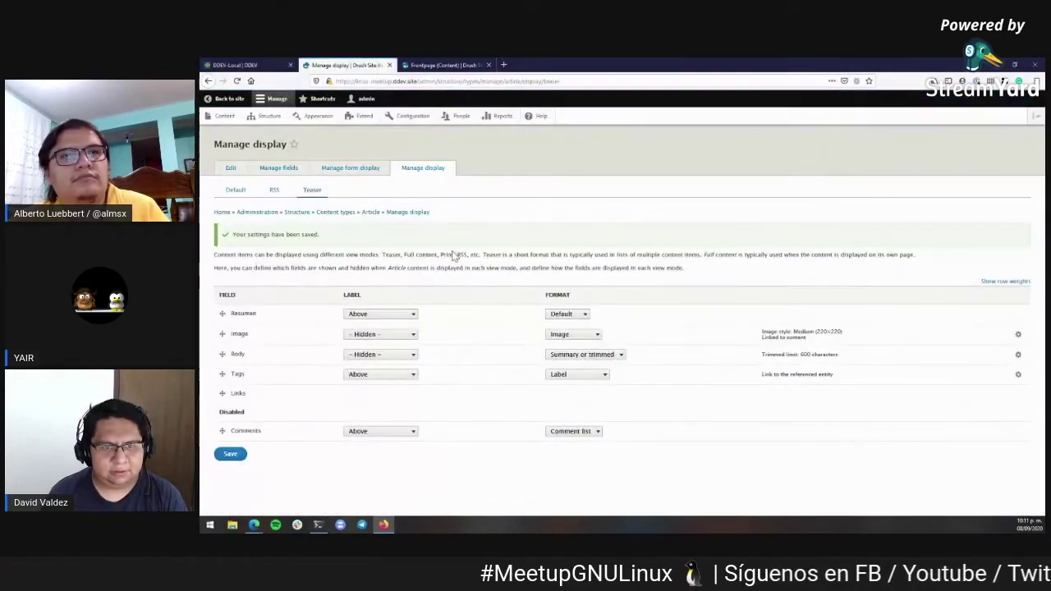
key(ctrl+Page_Down)
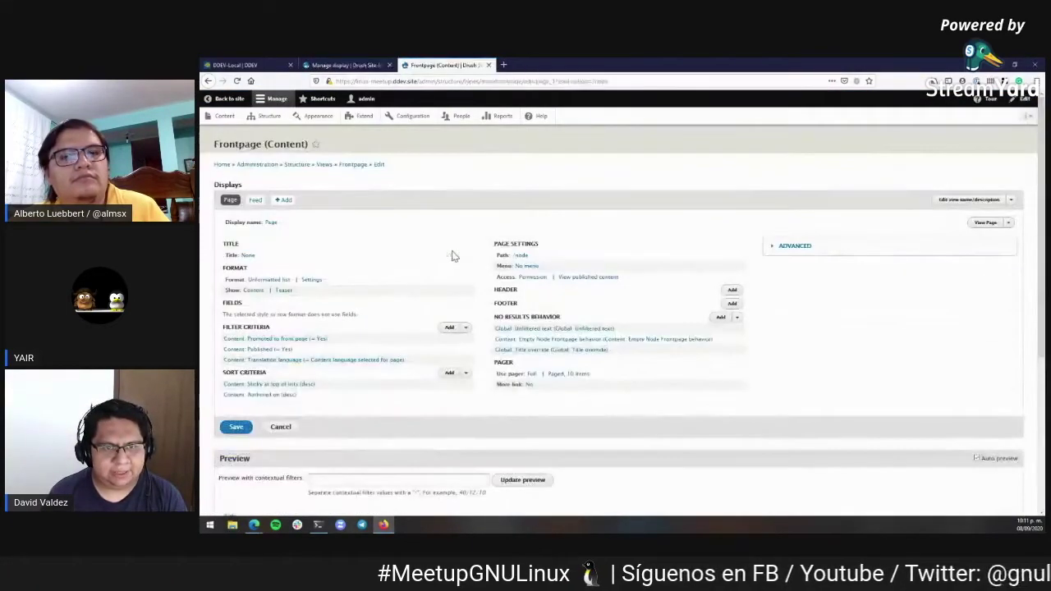
key(ctrl+Page_Up)
click(223, 98)
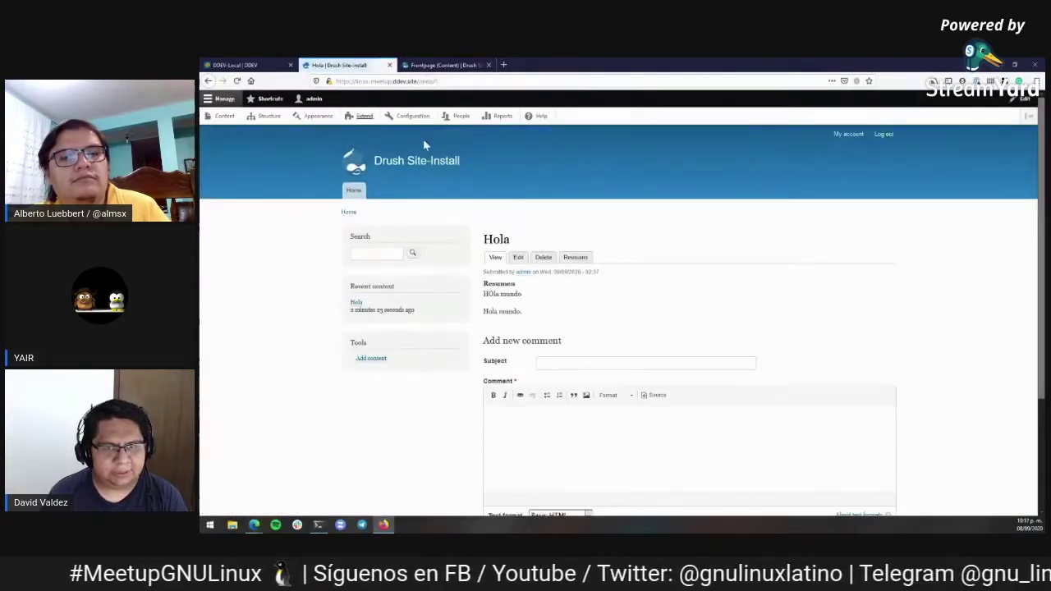
key(ctrl+Page_Down)
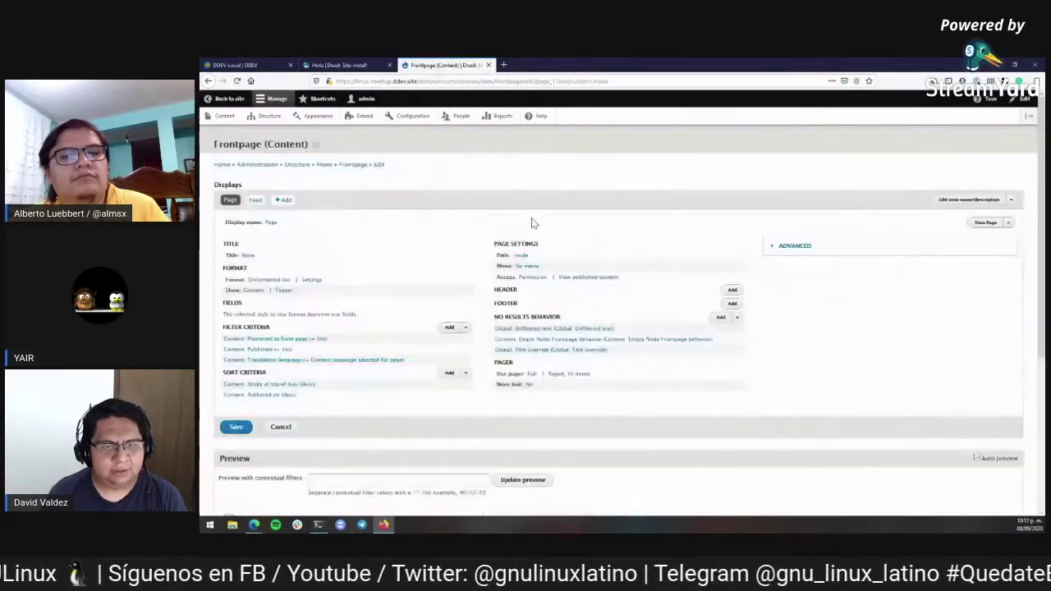
key(ctrl+Page_Up)
click(351, 192)
key(ctrl+Page_Down)
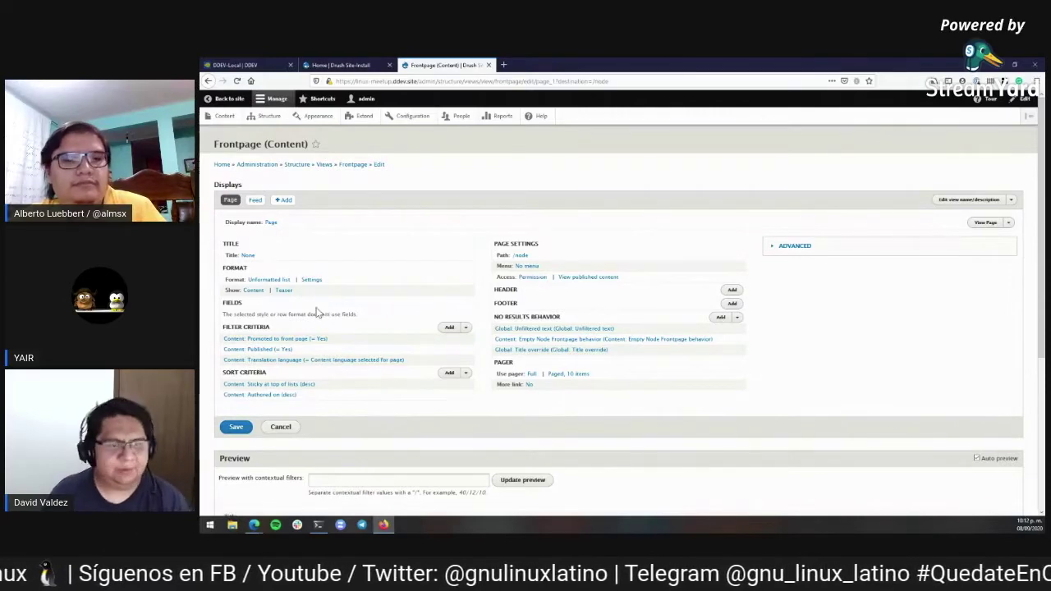
Step: Review the Frontpage view's Published filter, then unpublish the Hola article from the site's content list and save it
scroll(300, 312, down, 1)
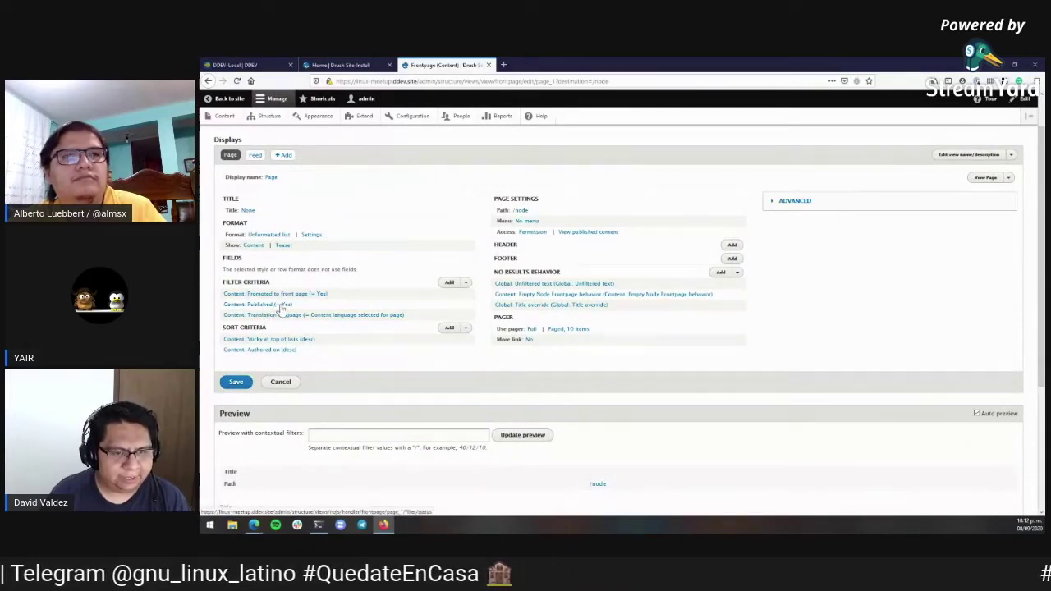
key(ctrl+shift+Tab)
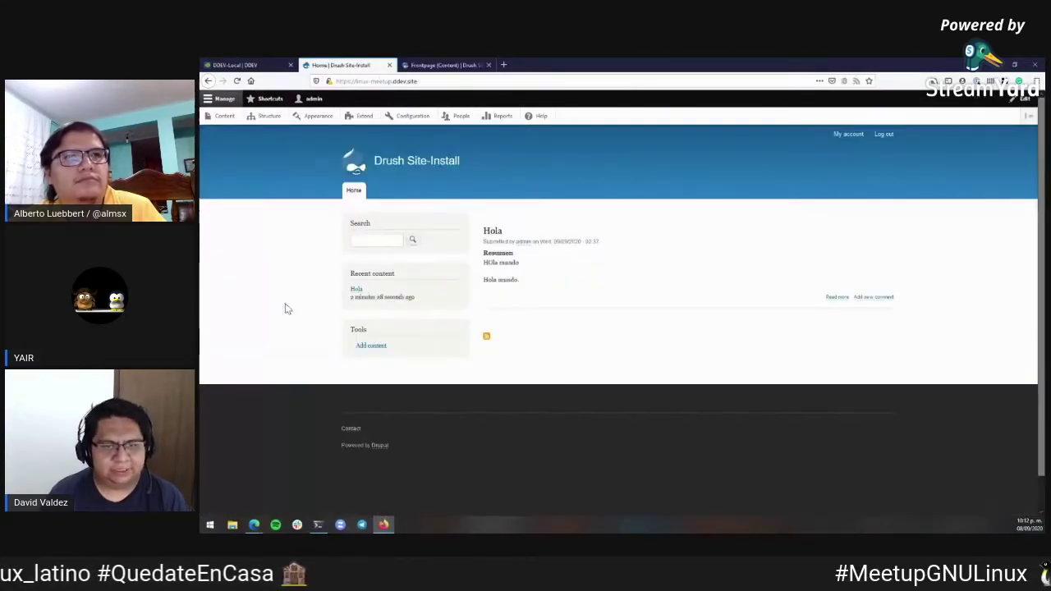
click(224, 116)
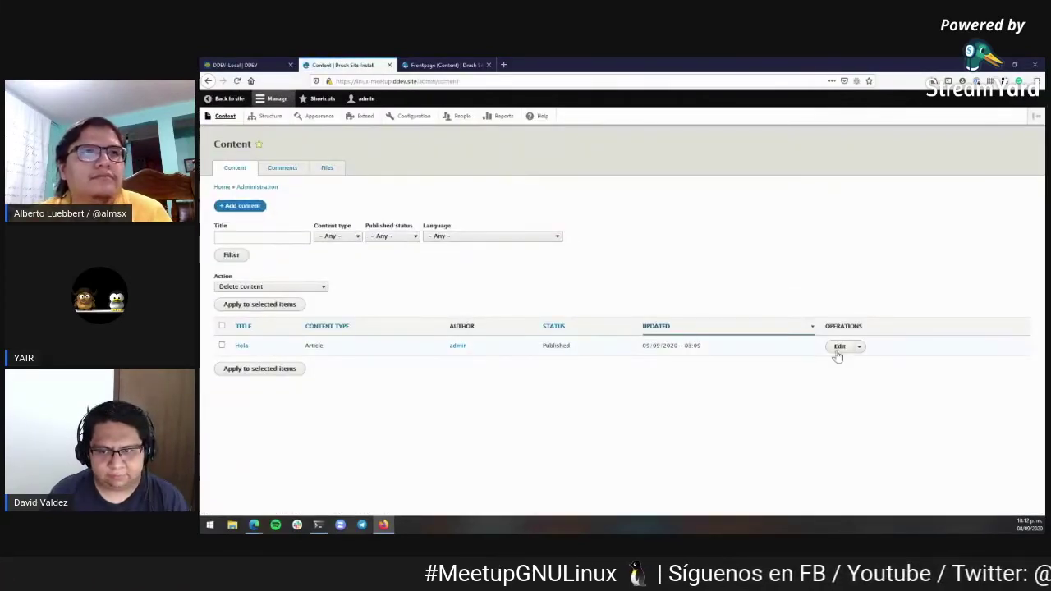
click(838, 349)
scroll(509, 316, down, 4)
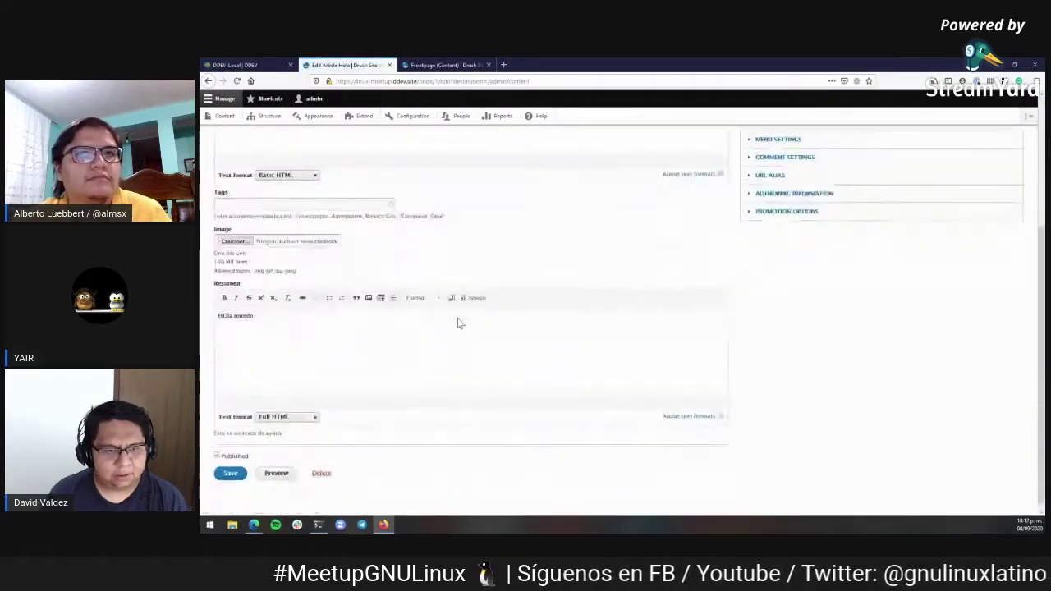
click(233, 466)
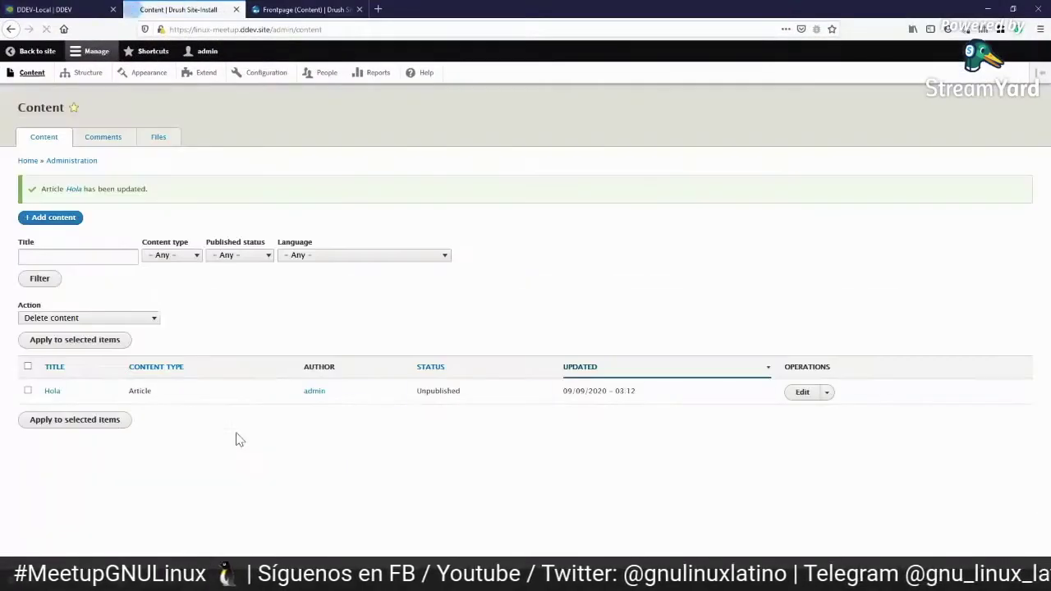
Step: Return to the site's home page and check whether the unpublished Hola article is listed
click(35, 52)
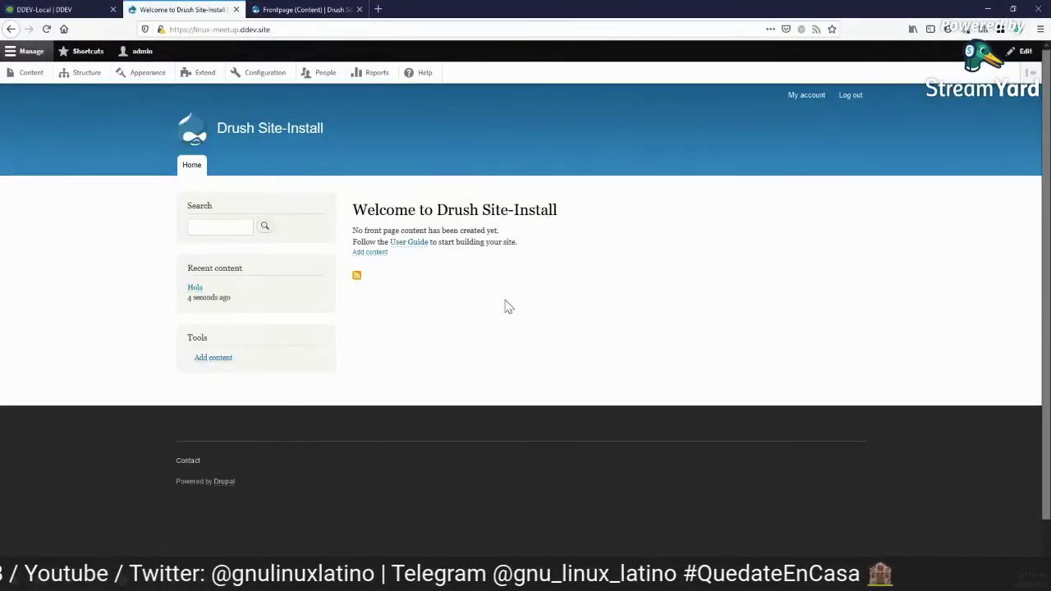
drag(502, 258, 367, 205)
click(563, 262)
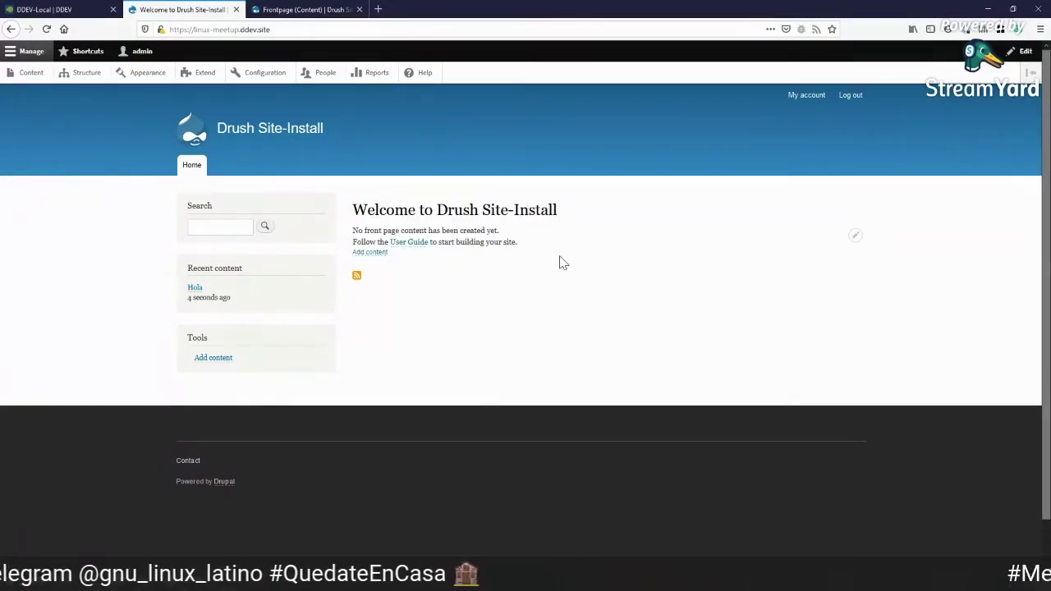
Step: Remove the Content: Published filter criterion from the Frontpage view and save the view
key(ctrl+Tab)
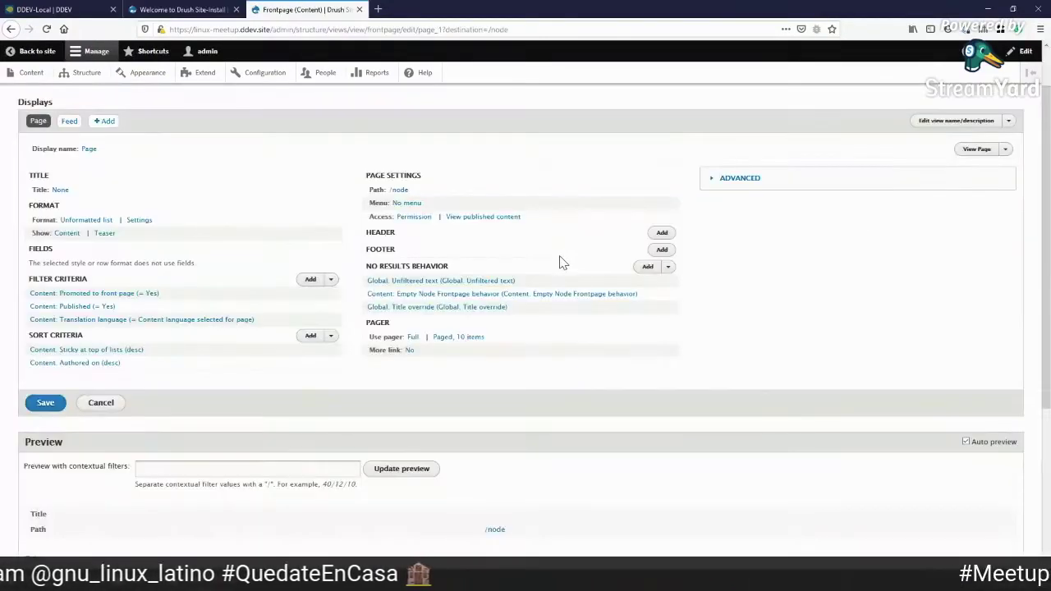
click(70, 307)
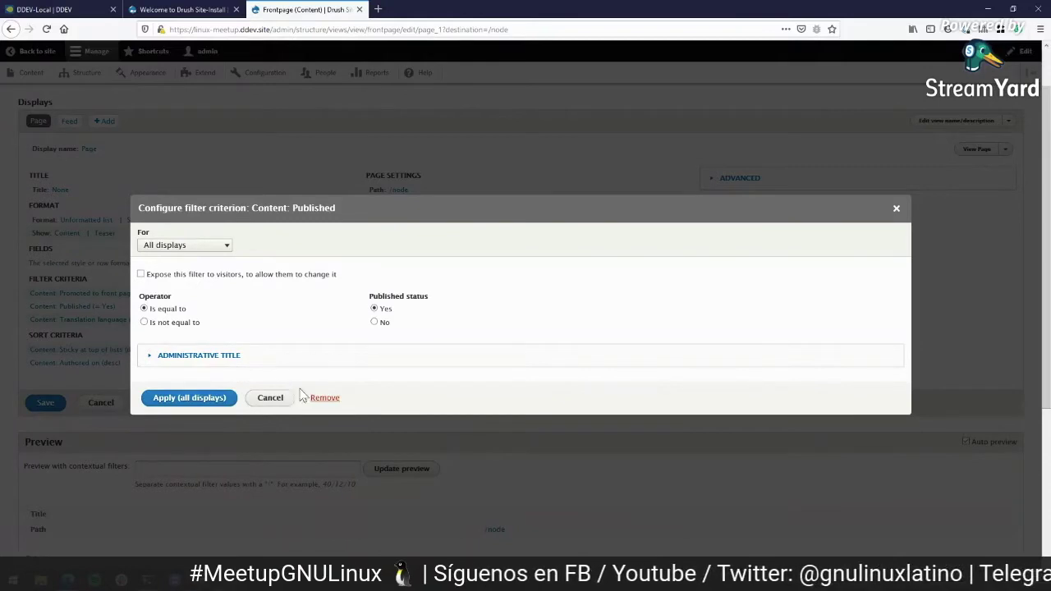
click(324, 398)
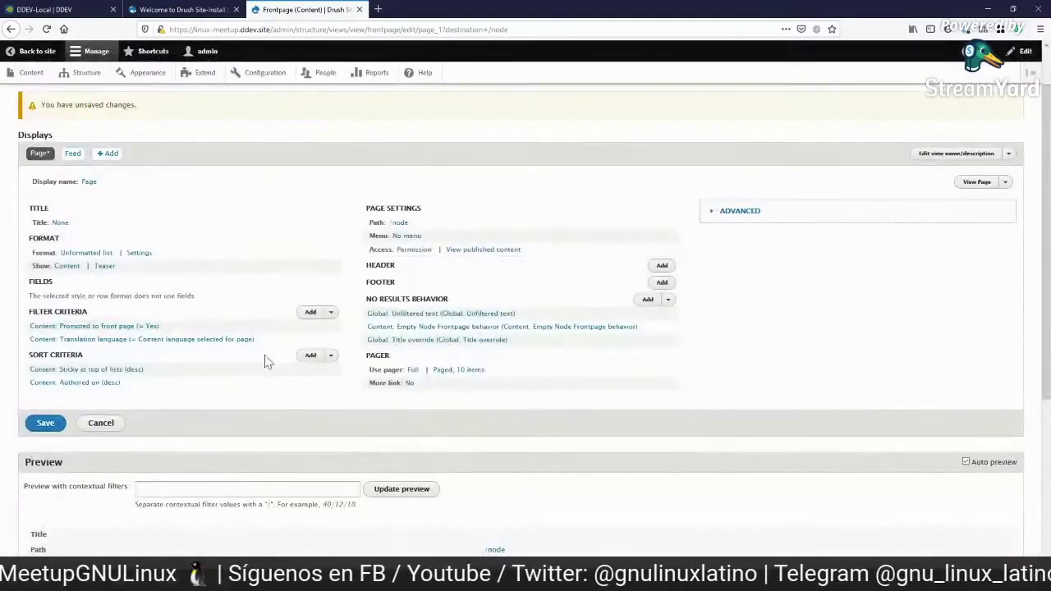
click(47, 427)
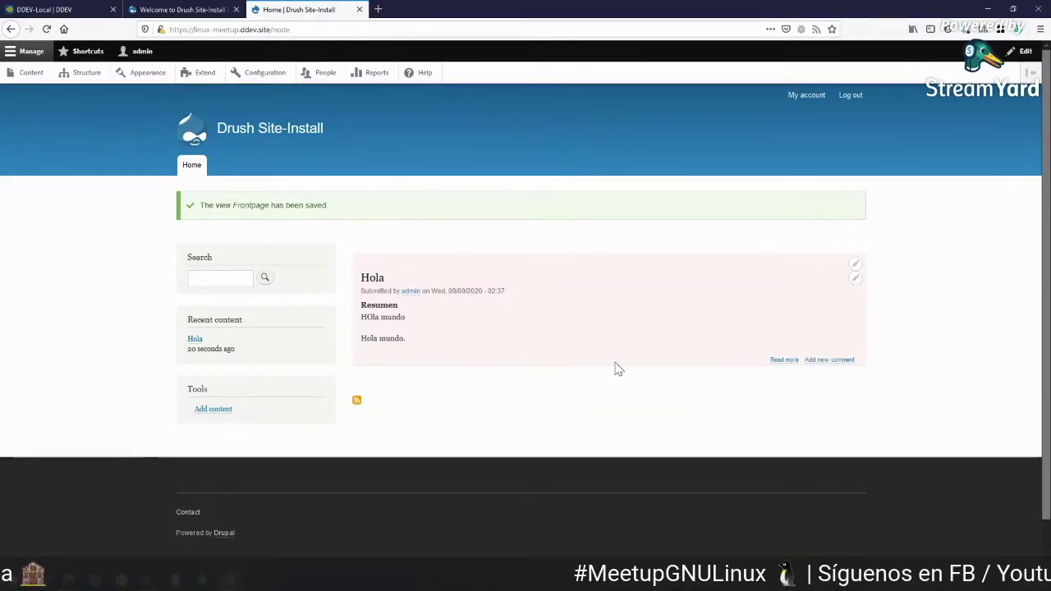
Step: Compare the home page from before and after the filter removal, and reopen the Frontpage view for editing in a new tab
key(ctrl+Page_Up)
key(ctrl+Page_Down)
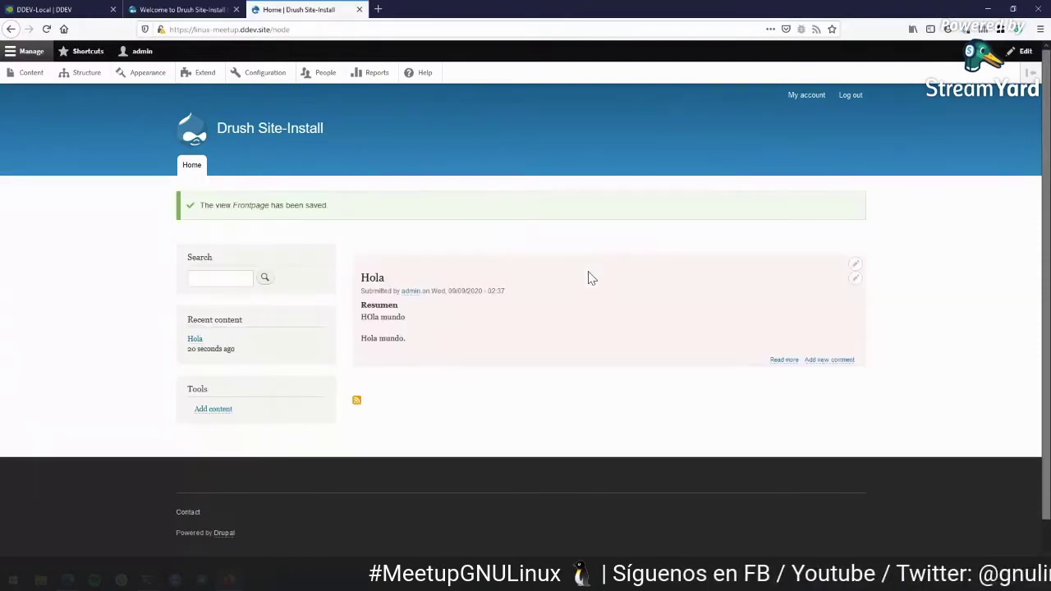
click(854, 264)
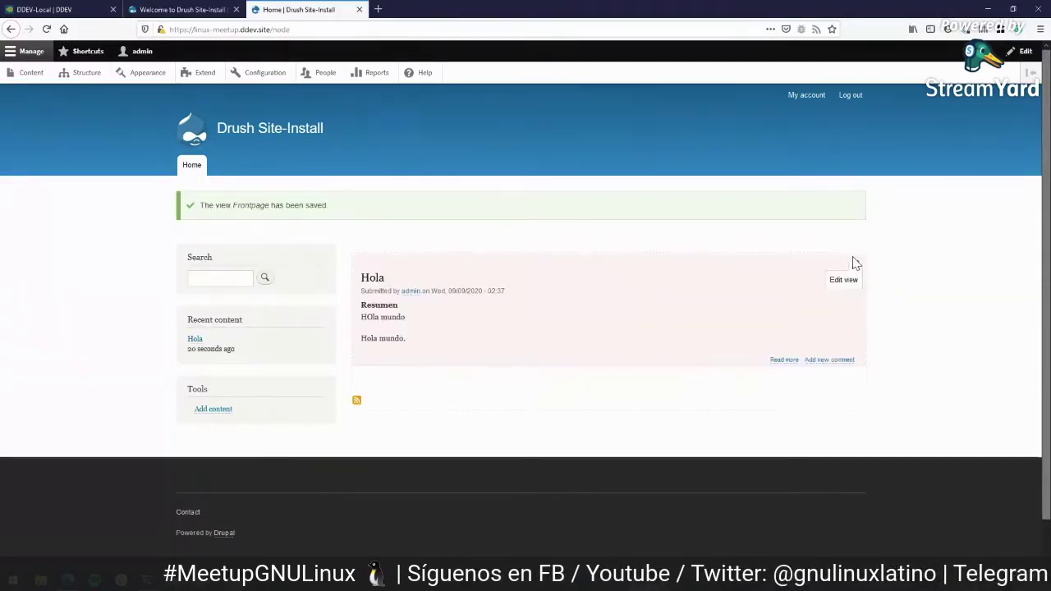
middle_click(843, 283)
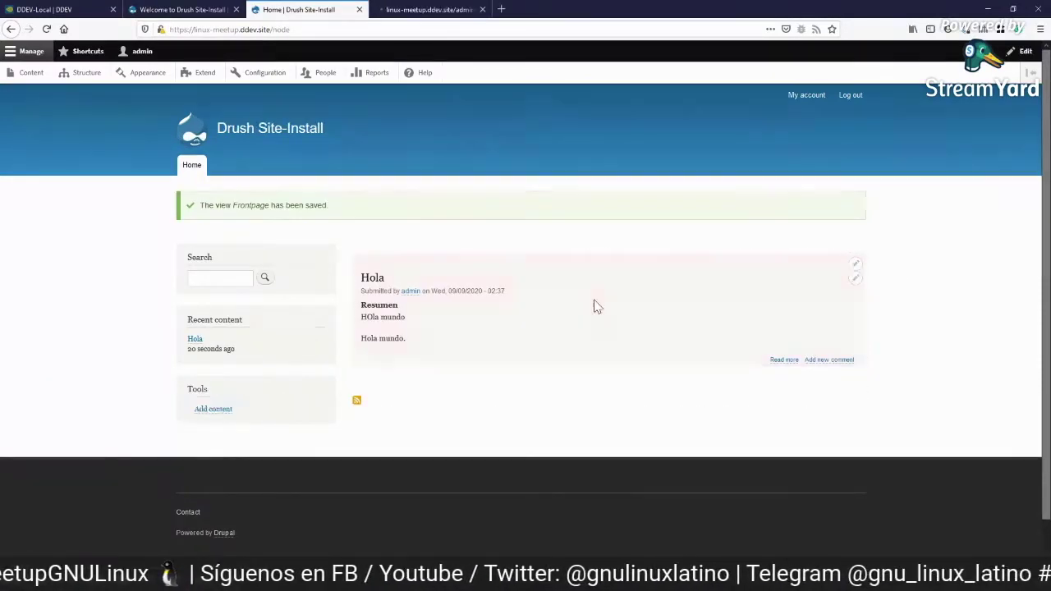
key(ctrl+Page_Down)
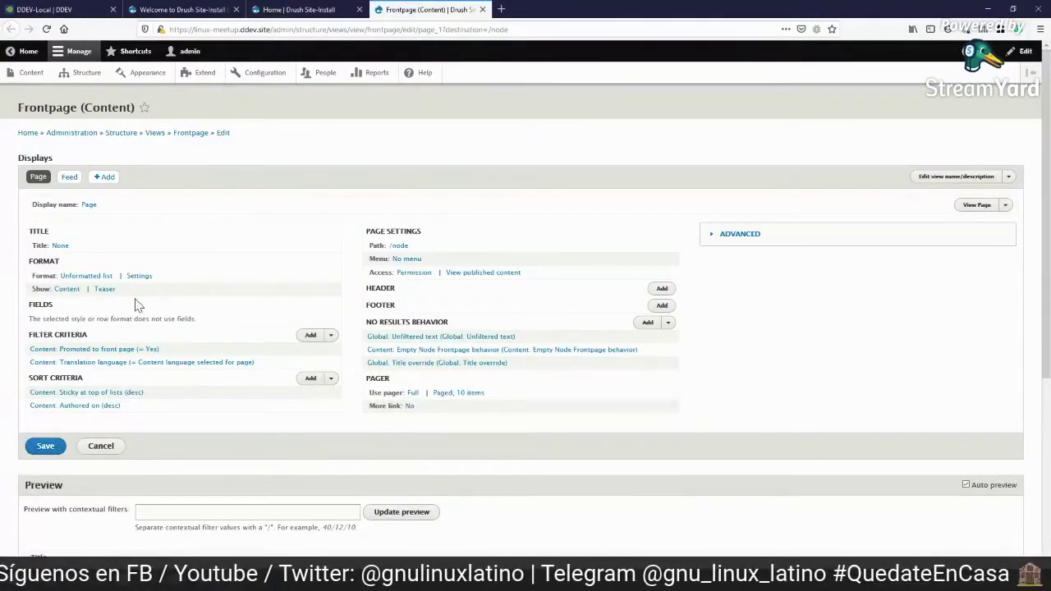
Step: Inspect the Translation language filter's options without changing them, and expand the Frontpage view's advanced settings
scroll(85, 340, down, 1)
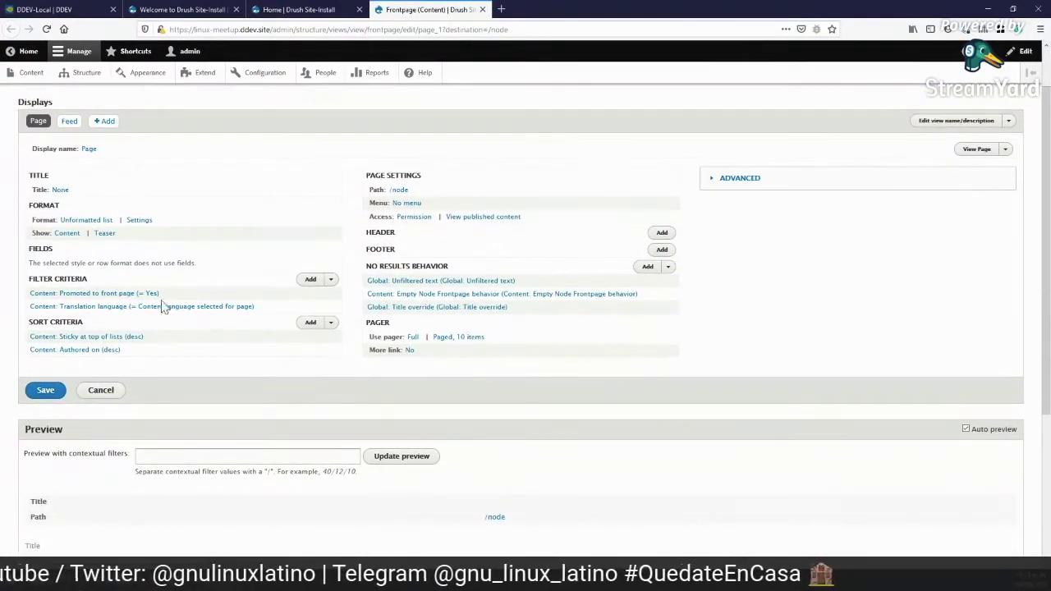
click(168, 307)
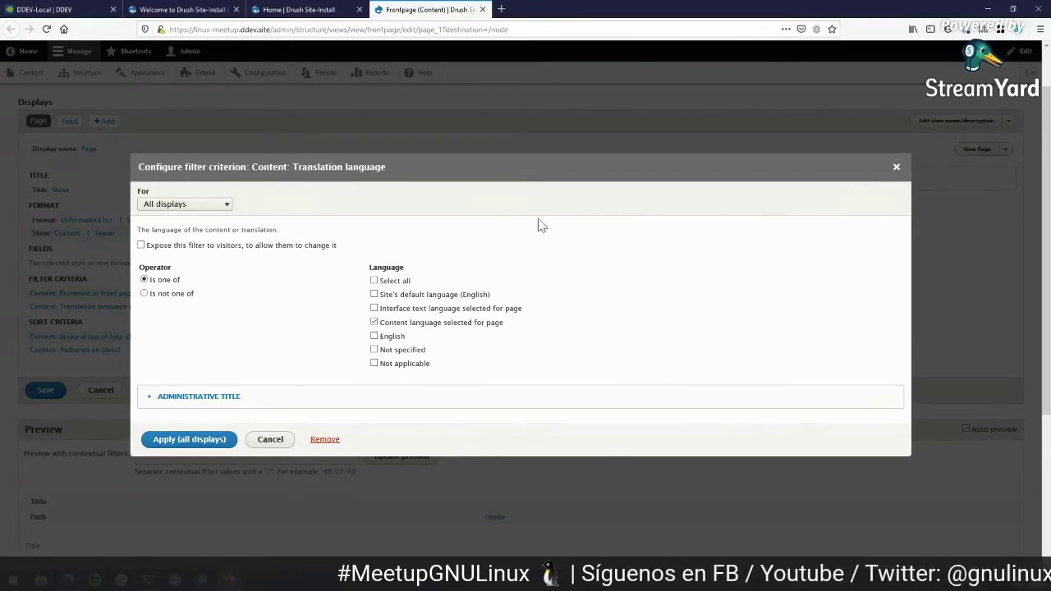
click(896, 167)
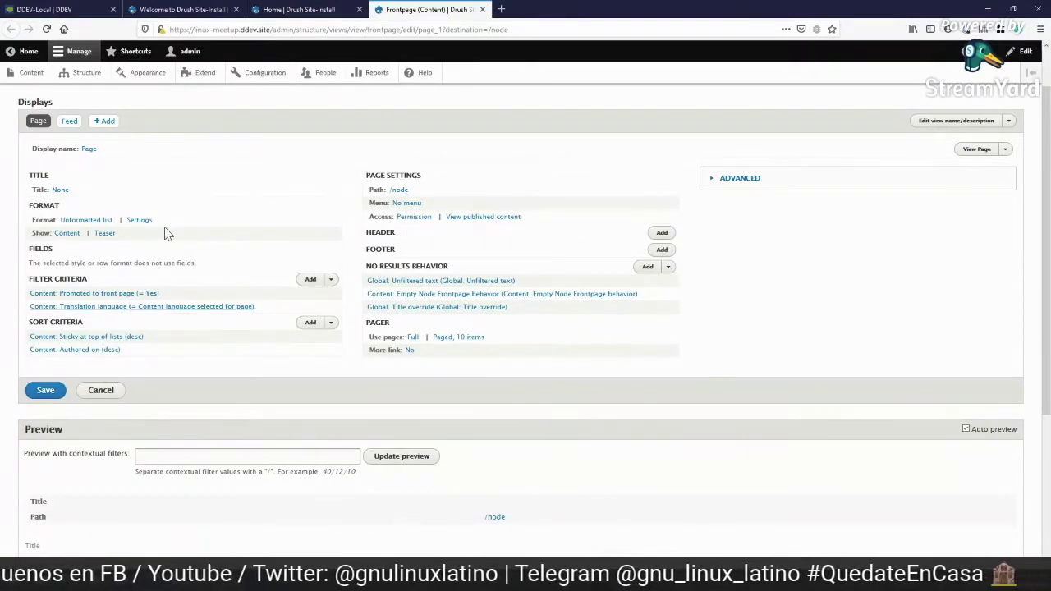
click(739, 179)
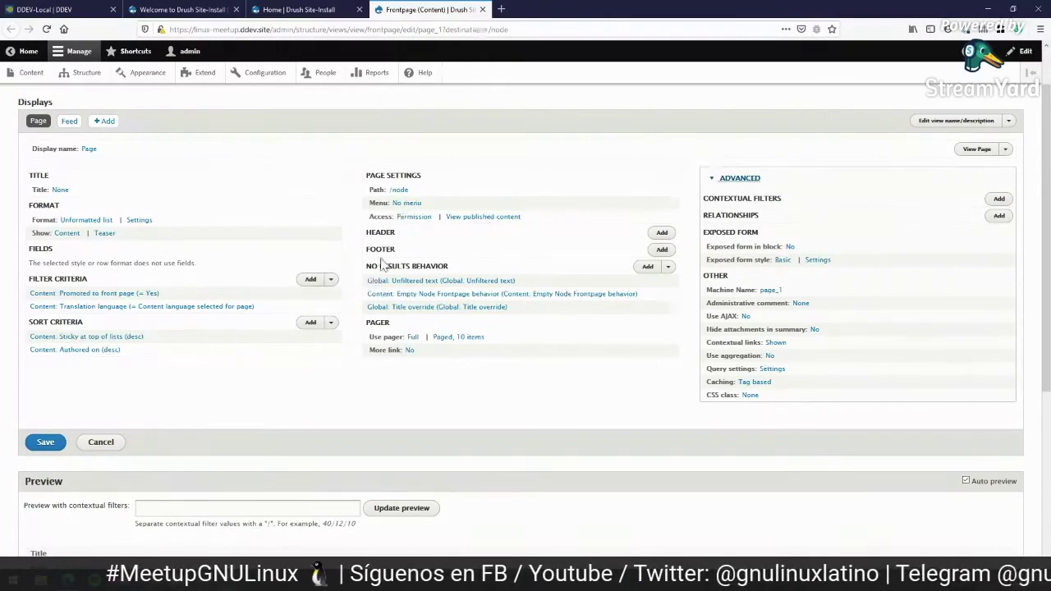
Step: Inspect the Frontpage view's pager options without changing them, and look over the view's preview
click(451, 339)
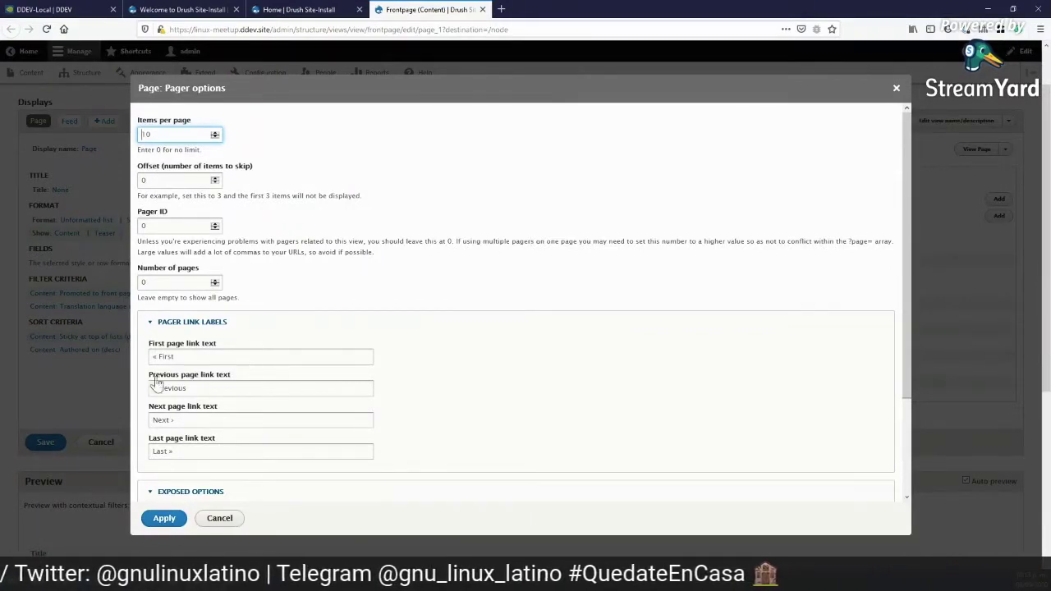
click(178, 358)
click(198, 389)
click(206, 419)
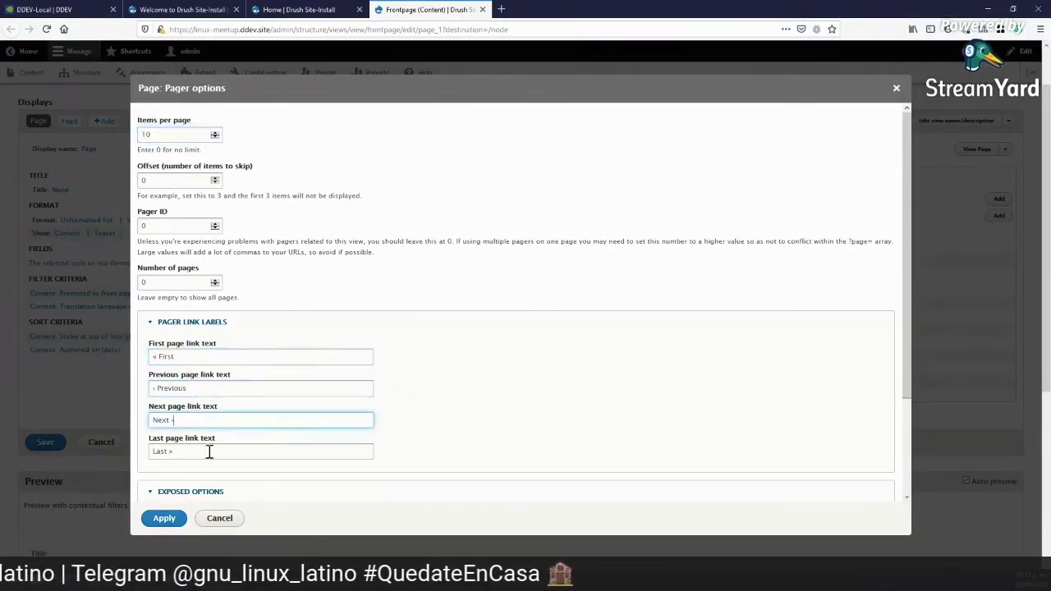
scroll(327, 412, down, 3)
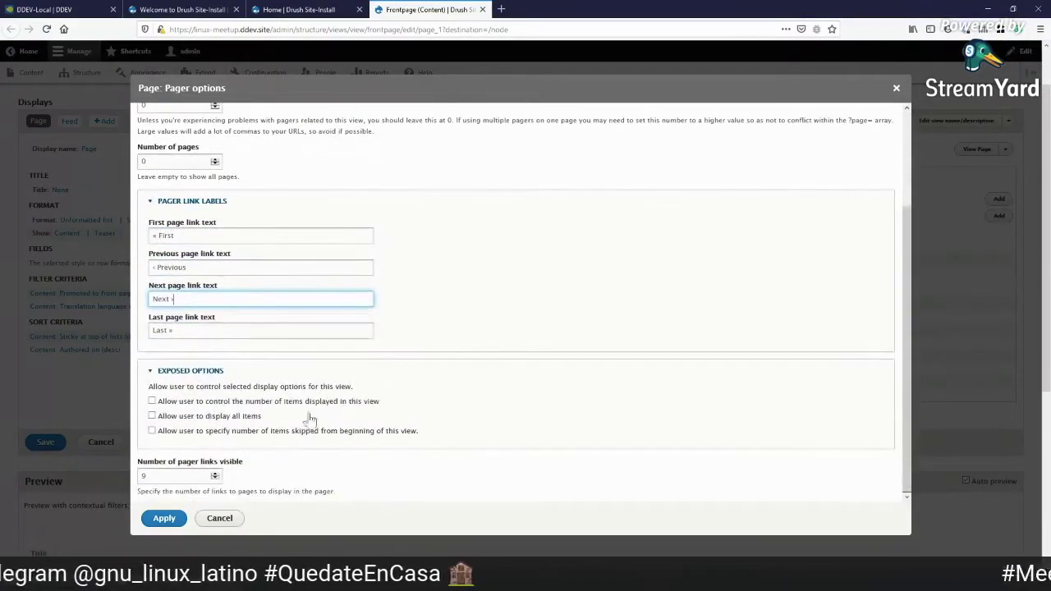
click(219, 519)
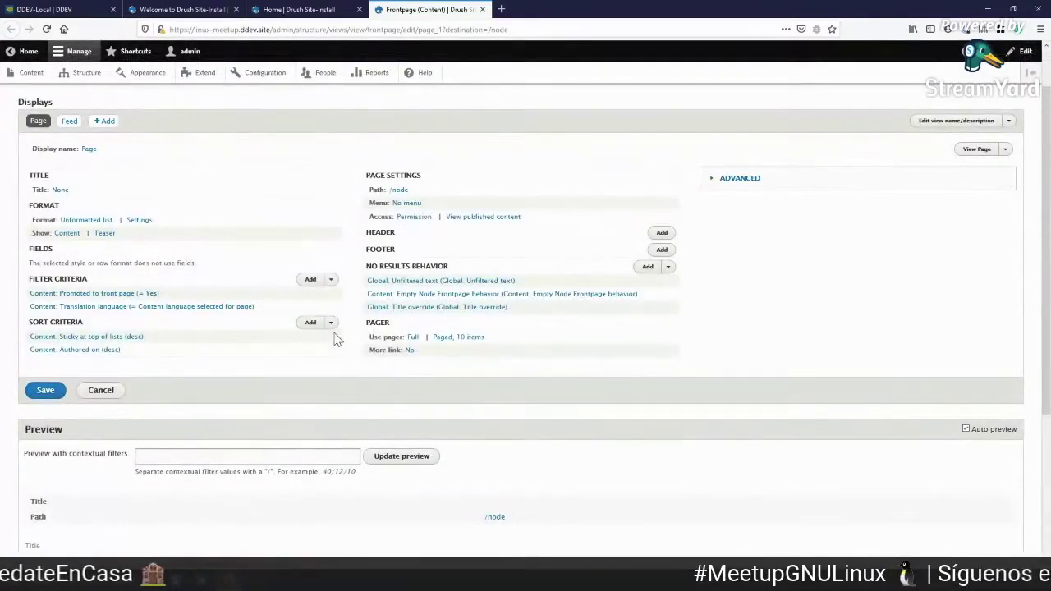
scroll(336, 337, down, 5)
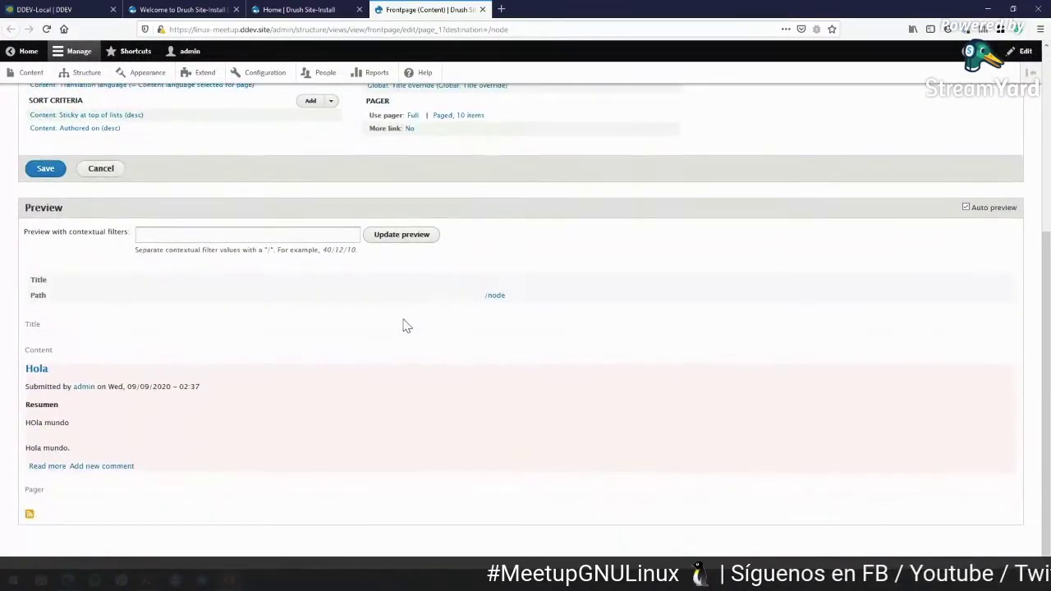
scroll(405, 320, up, 6)
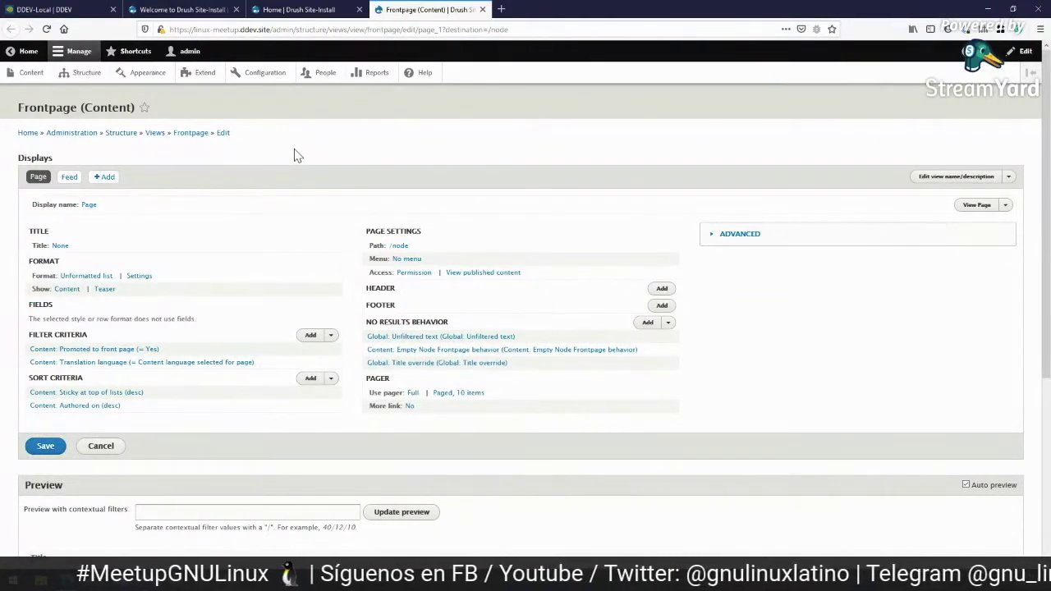
Step: Open the list of all Views and look through the enabled ones, such as Comments, Files and Frontpage
click(155, 134)
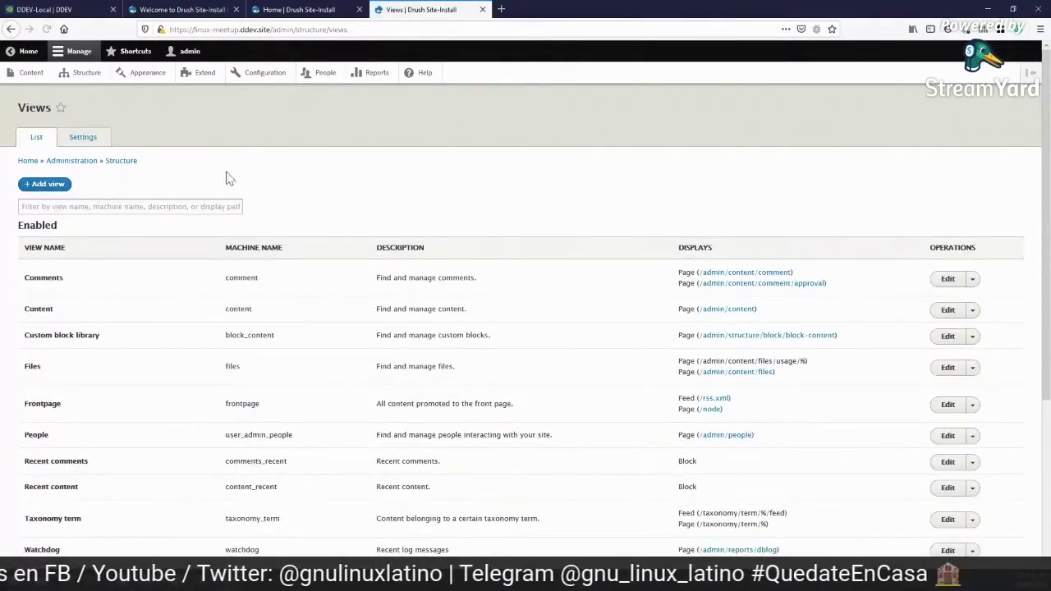
scroll(517, 232, down, 1)
double_click(33, 220)
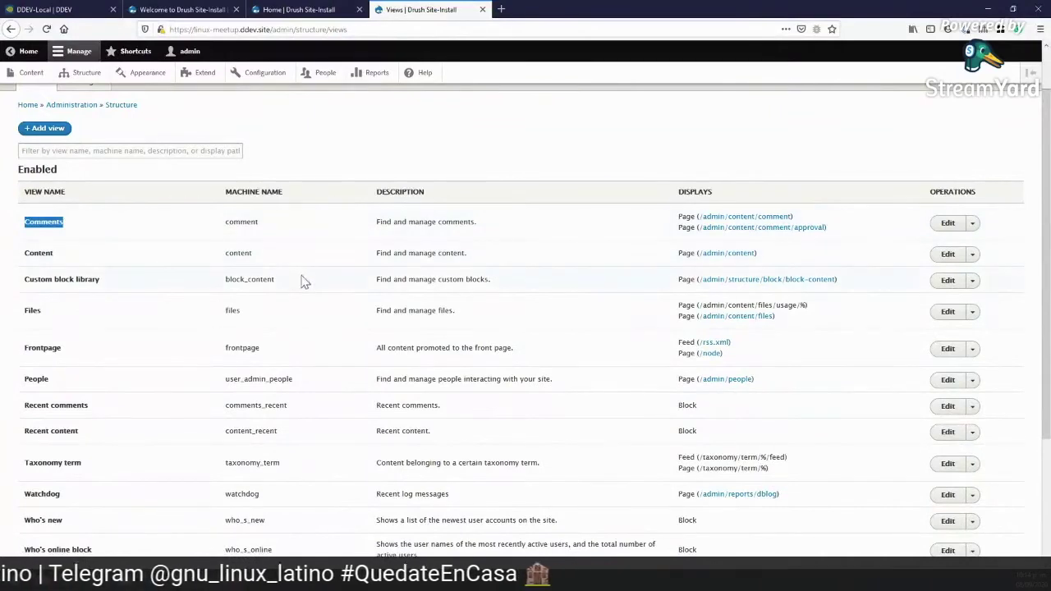
double_click(32, 310)
scroll(476, 316, down, 2)
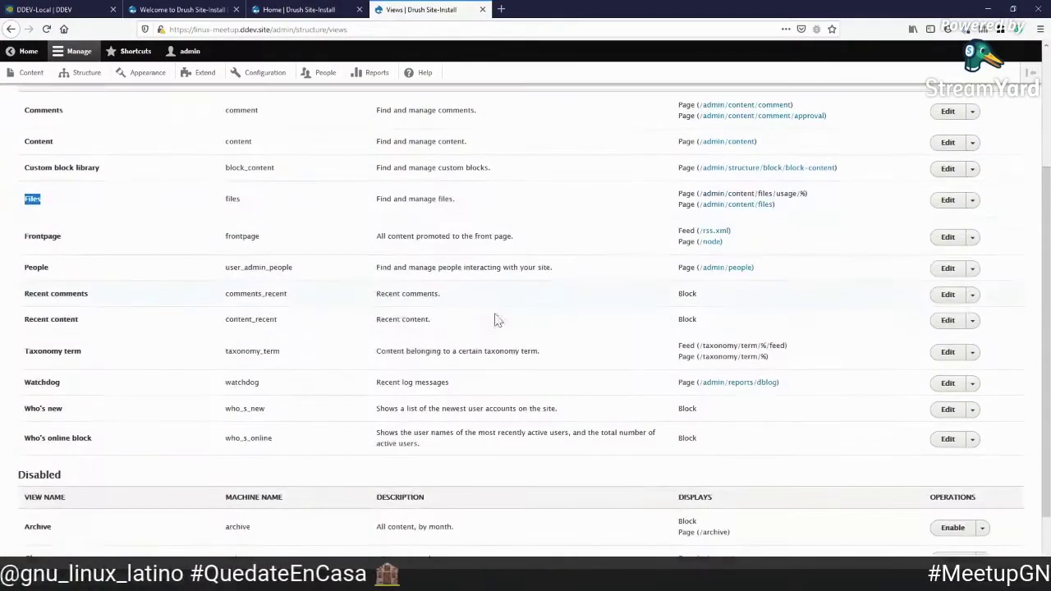
double_click(43, 235)
click(63, 240)
double_click(52, 235)
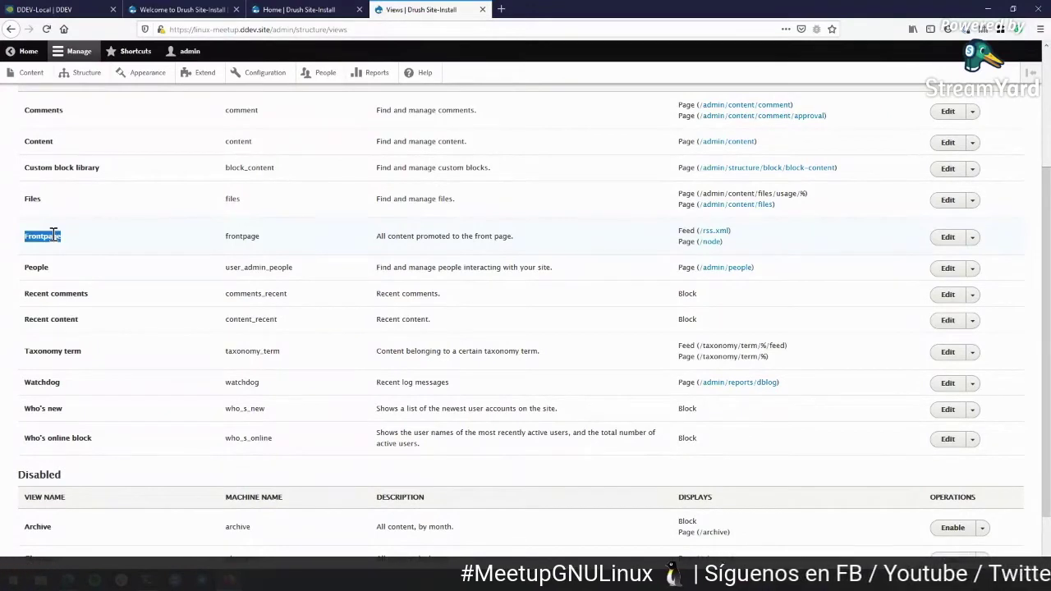
Step: View the Frontpage view's rss.xml feed, close it, and return to the Views list
click(704, 234)
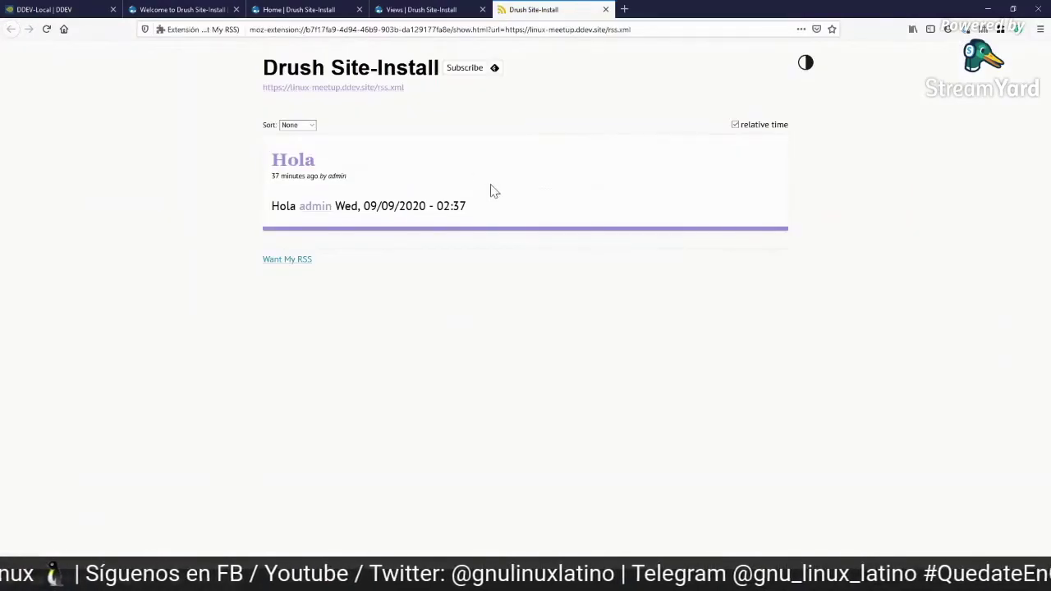
key(ctrl+w)
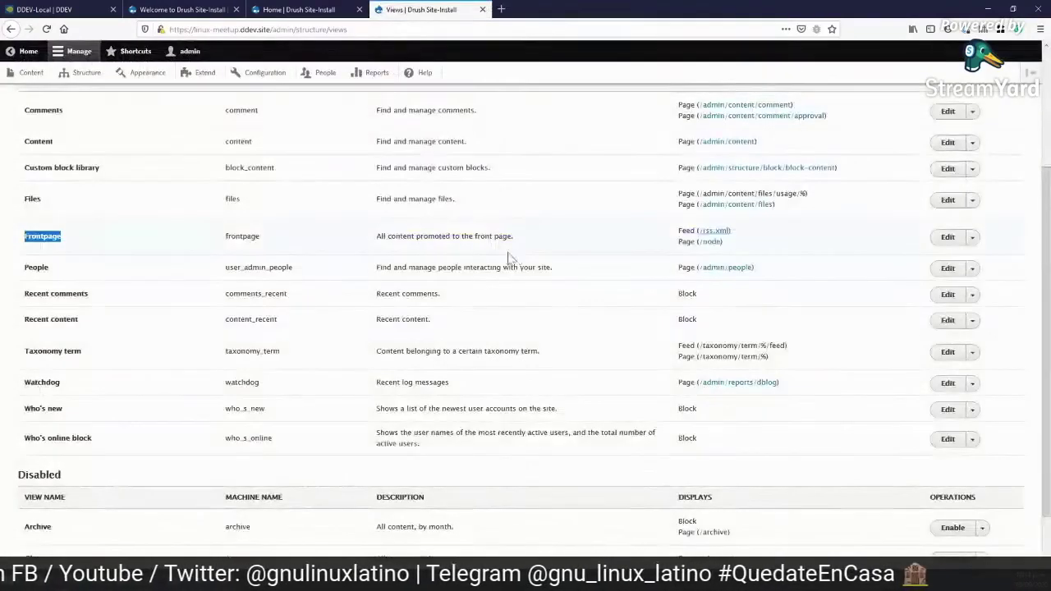
scroll(493, 260, up, 3)
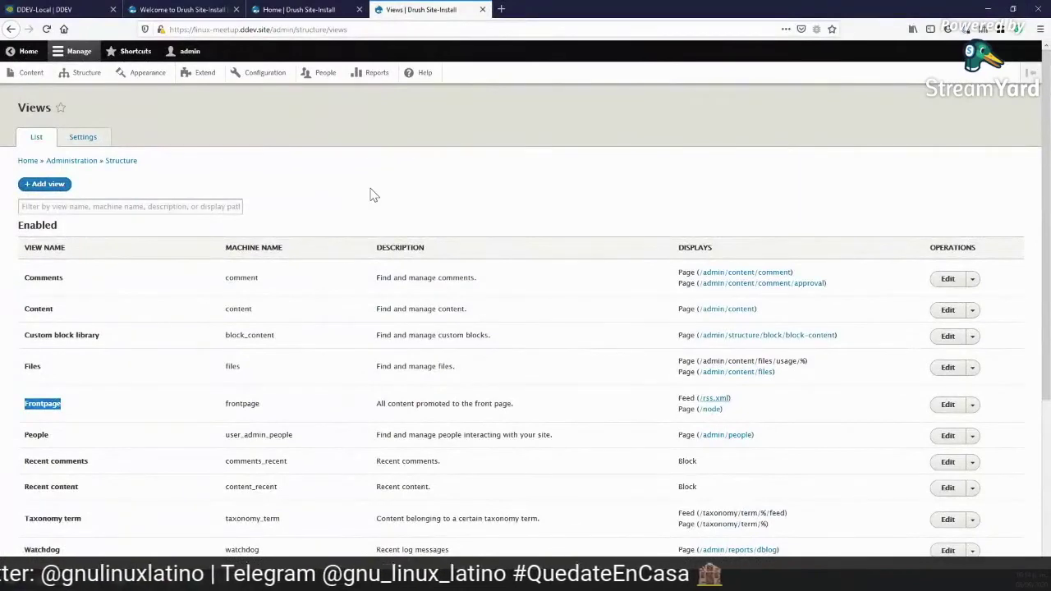
Step: Open the content administration page from the home page, and switch back to the tab showing the home page with the Hola article
click(28, 51)
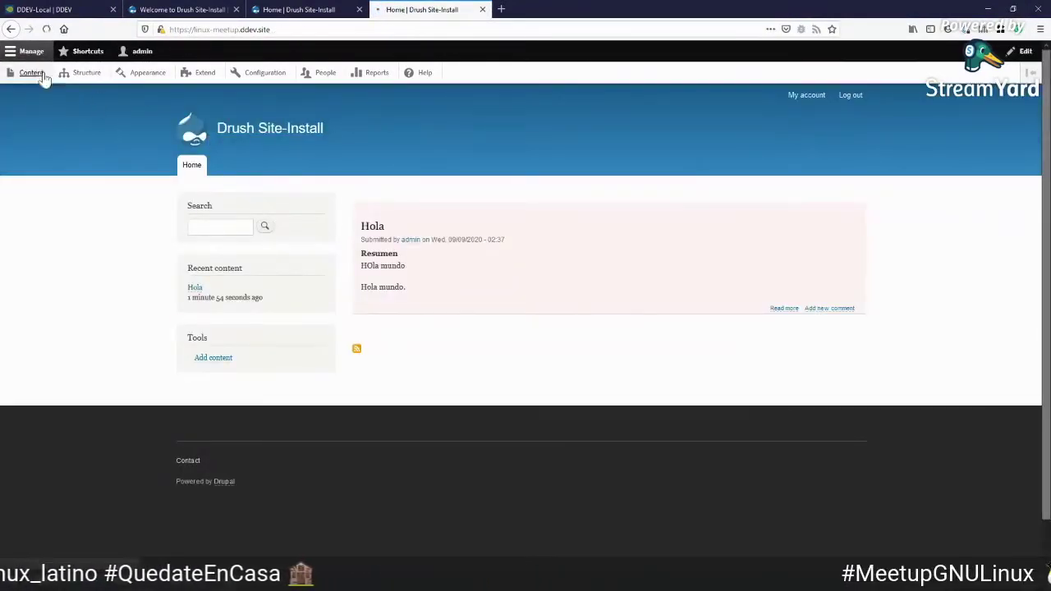
click(31, 73)
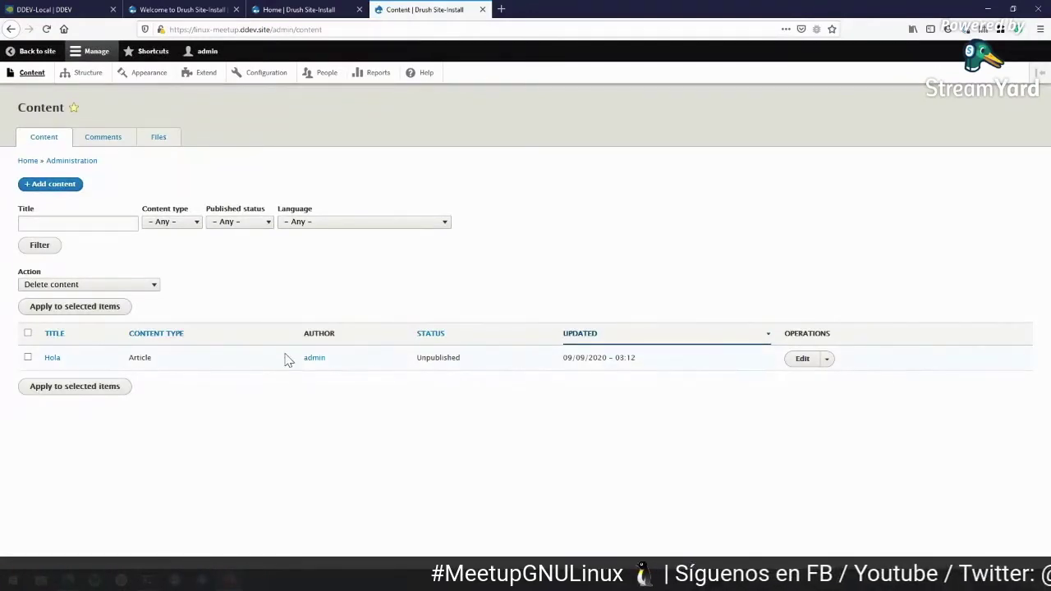
key(ctrl+Page_Up)
key(ctrl+Page_Up)
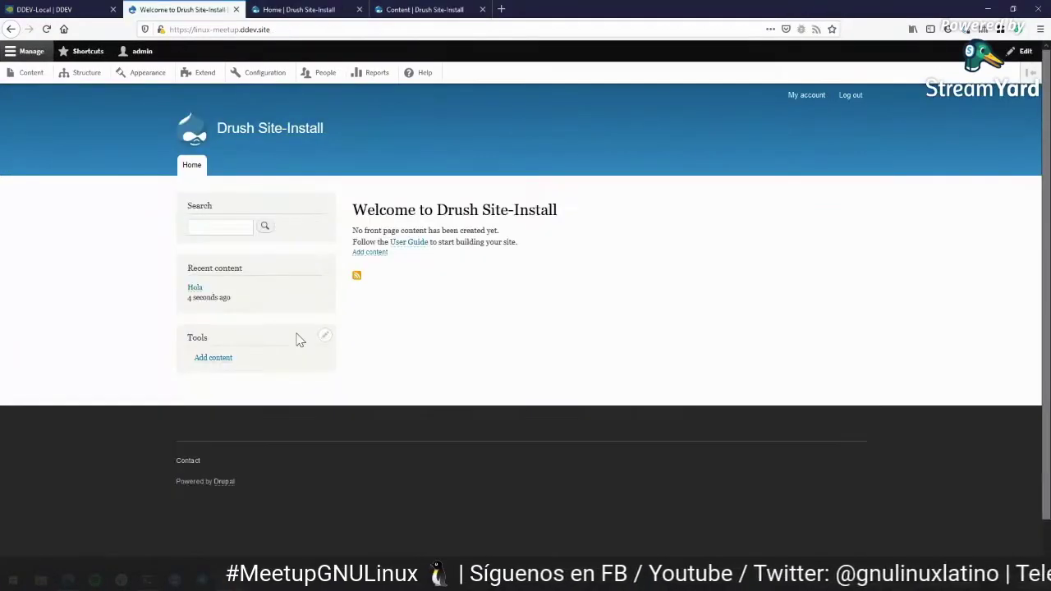
key(ctrl+Page_Down)
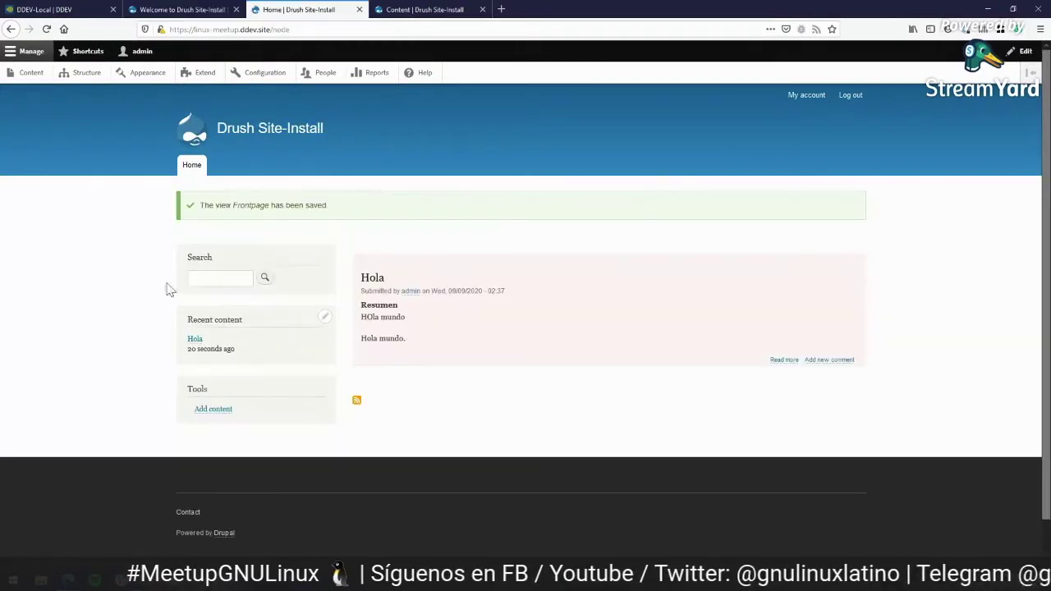
Step: Open the Views list, search it for the path admin/content, and open the Content view for editing
click(82, 72)
click(48, 433)
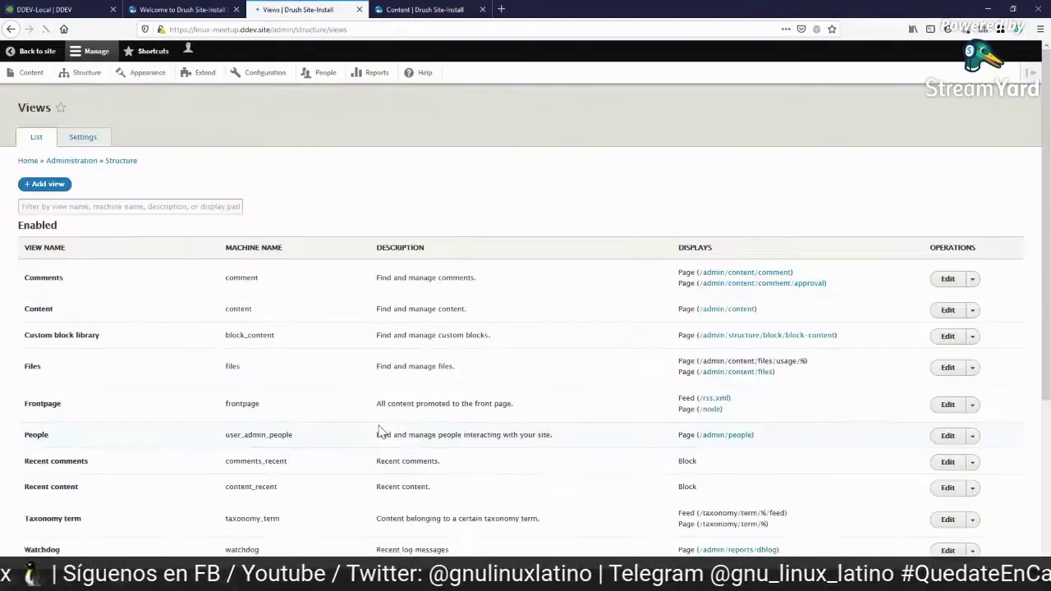
scroll(466, 310, down, 1)
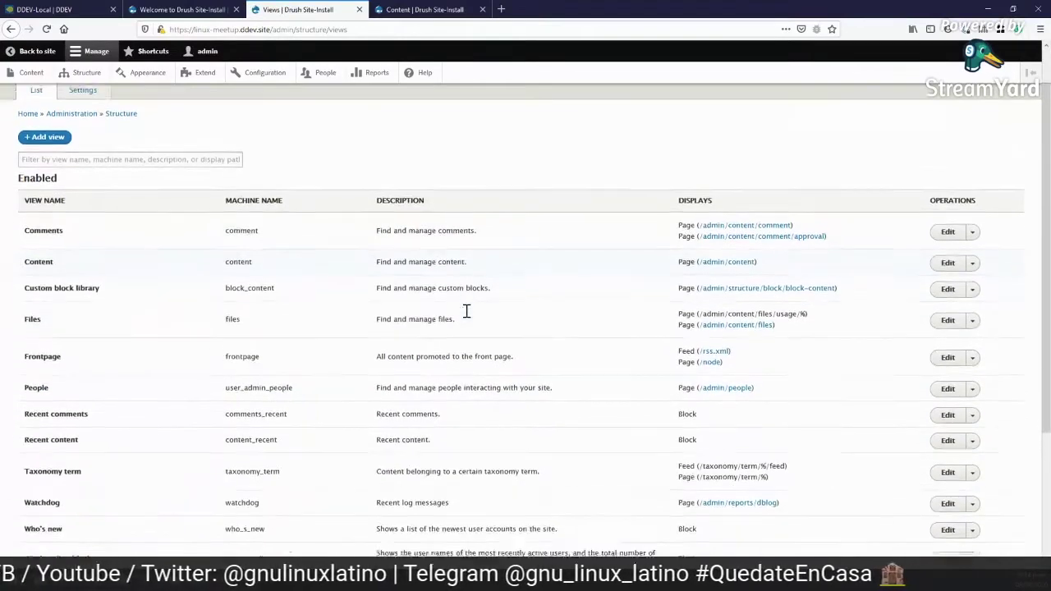
key(ctrl+Page_Up)
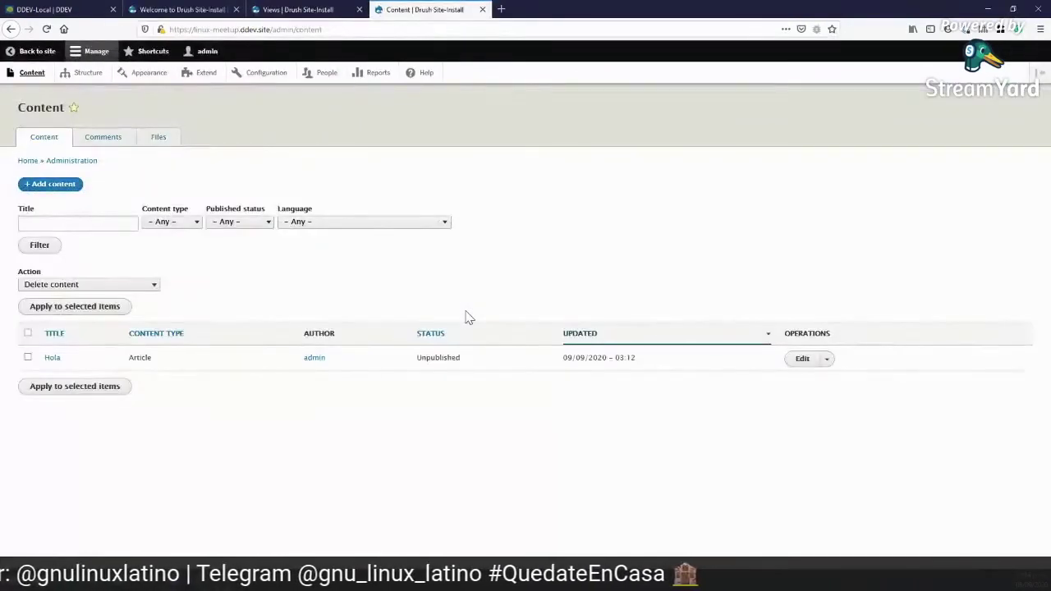
text(admin/content)
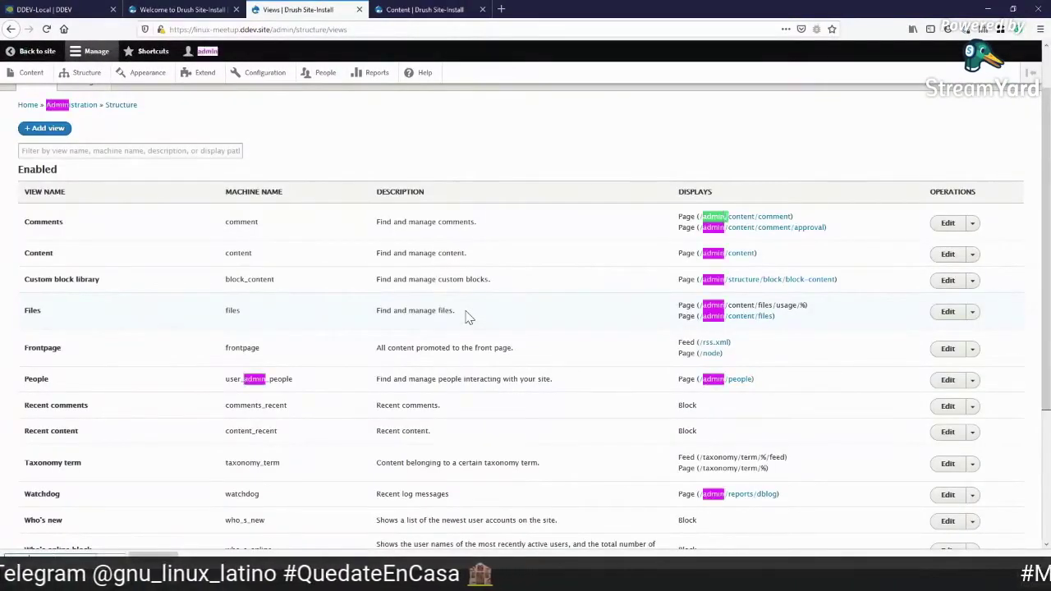
click(947, 254)
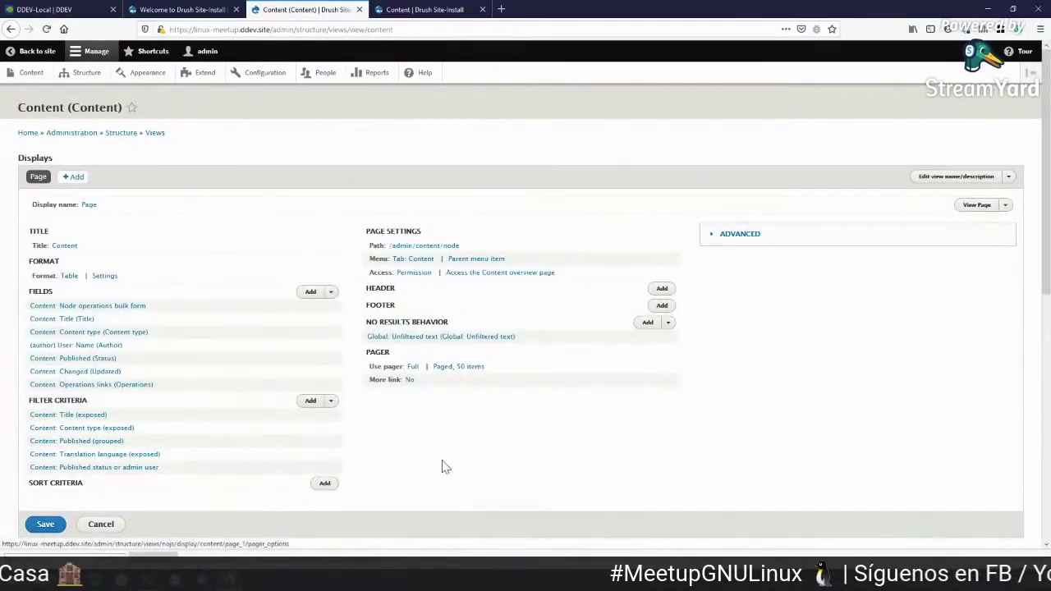
Step: Compare the Content view with the content administration page, and inspect its table format settings without changing them
key(ctrl+Tab)
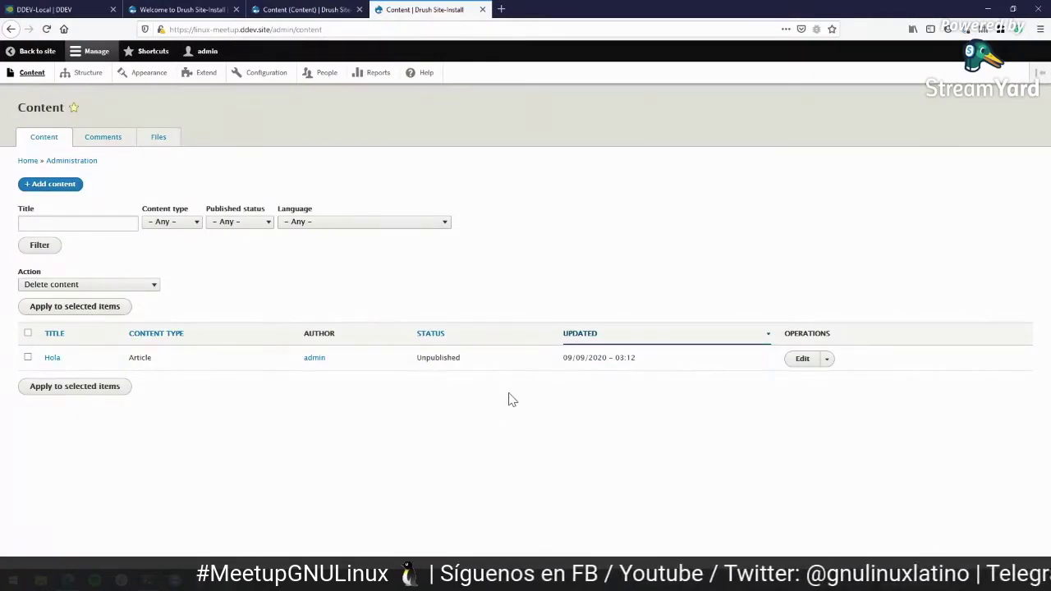
key(ctrl+shift+Tab)
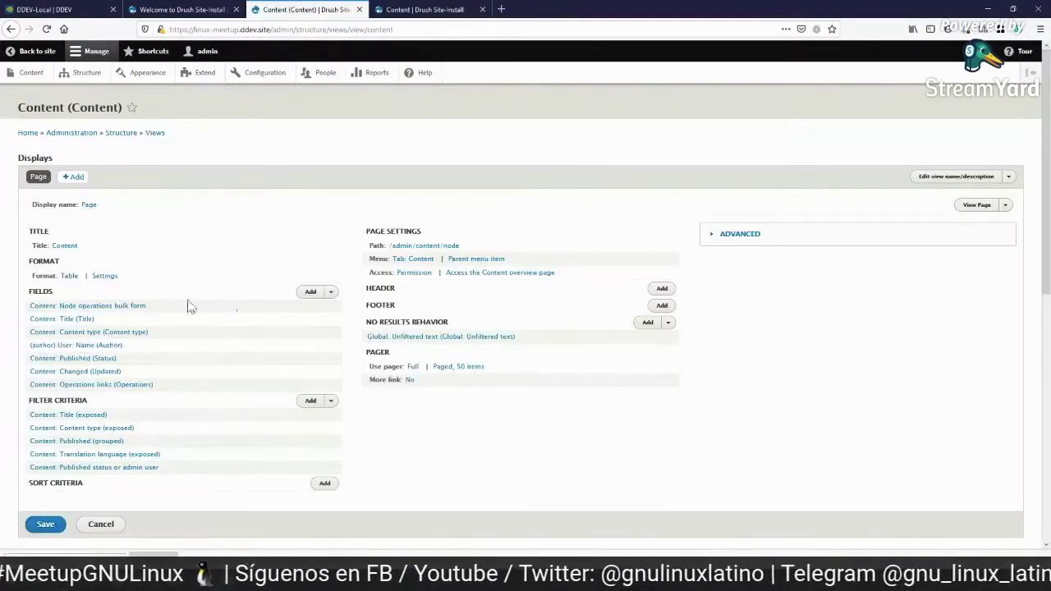
click(104, 275)
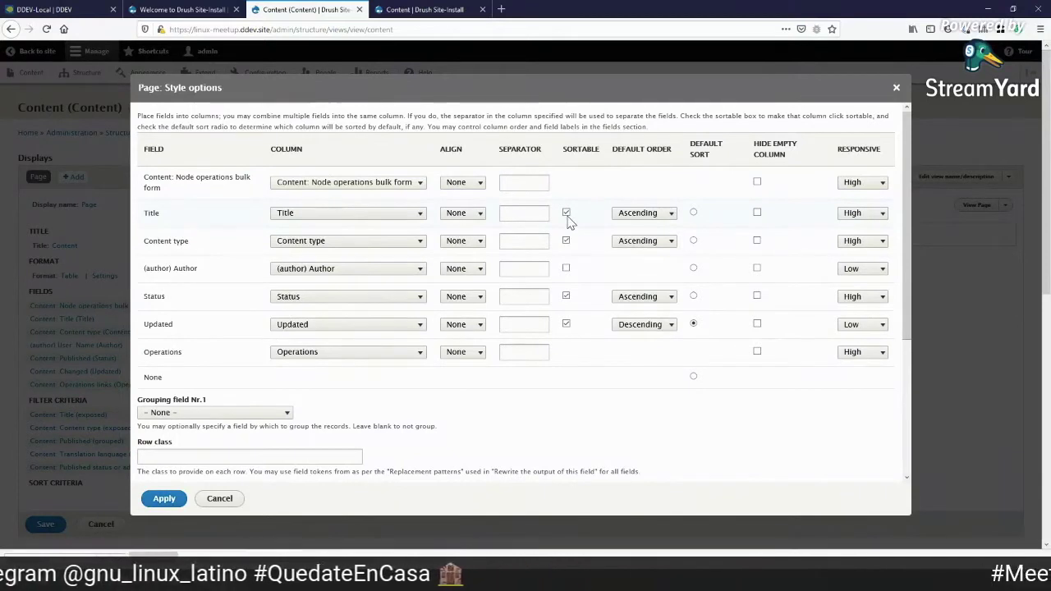
click(893, 86)
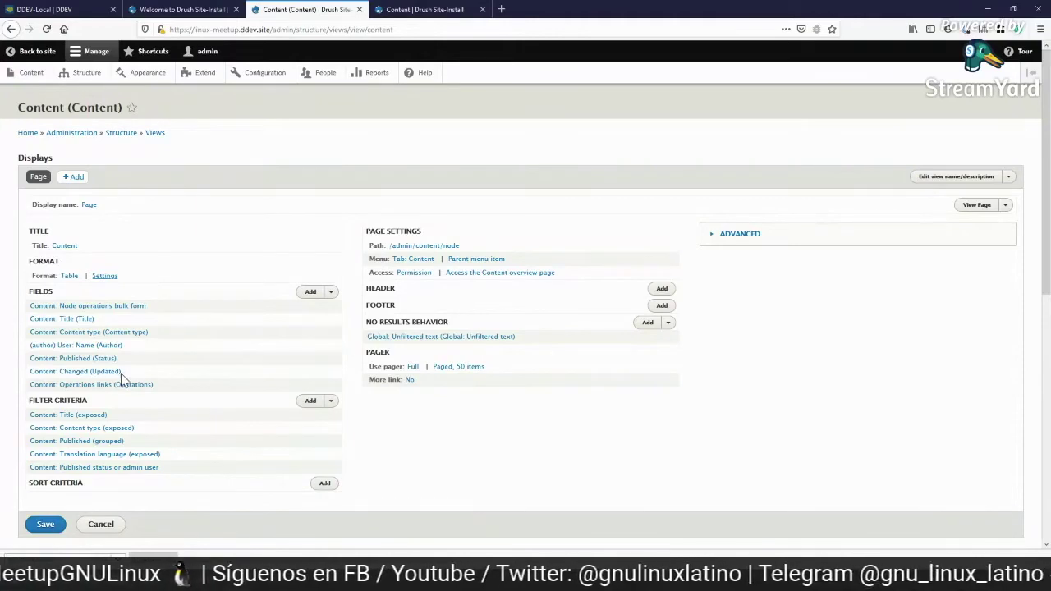
Step: Browse the fields available for the Content view without adding any
click(310, 293)
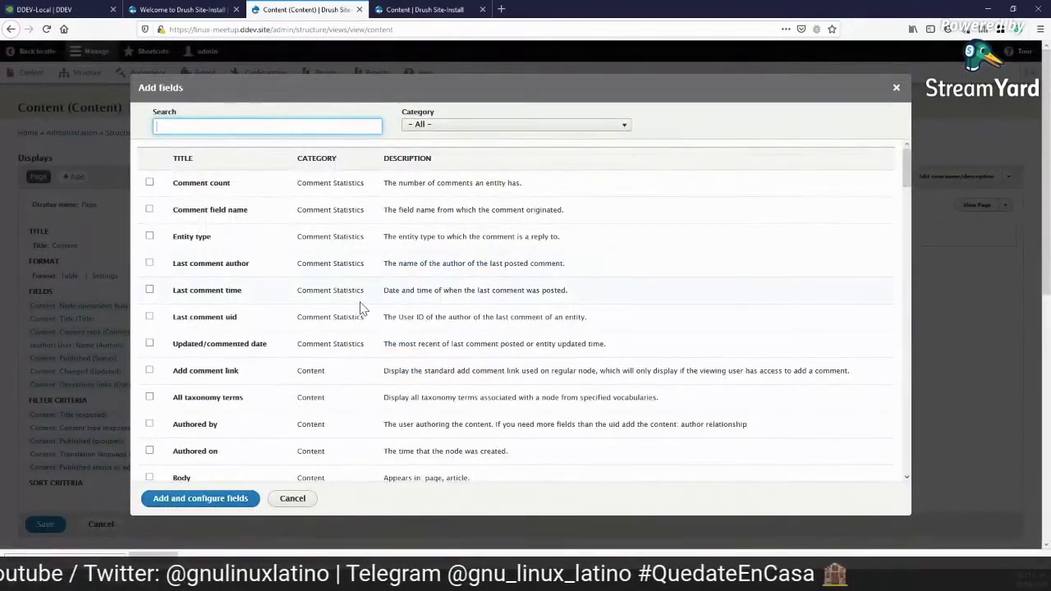
scroll(363, 308, down, 3)
scroll(363, 302, down, 2)
key(Escape)
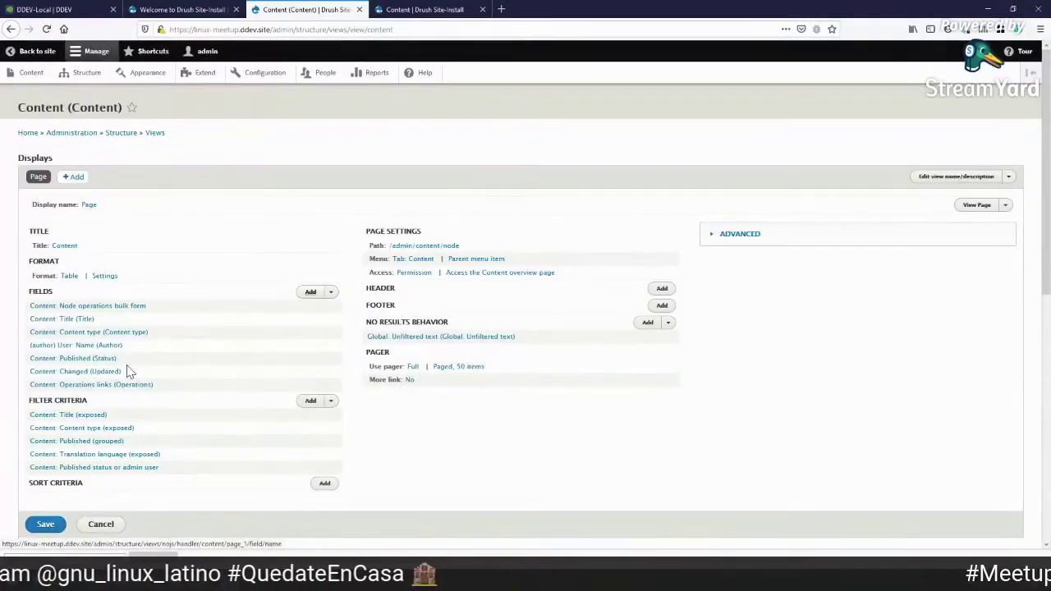
Step: Compare the Content view's configured fields with the table columns on the content administration page
key(ctrl+shift+Tab)
key(ctrl+Tab)
key(ctrl+Tab)
right_click(643, 350)
key(Escape)
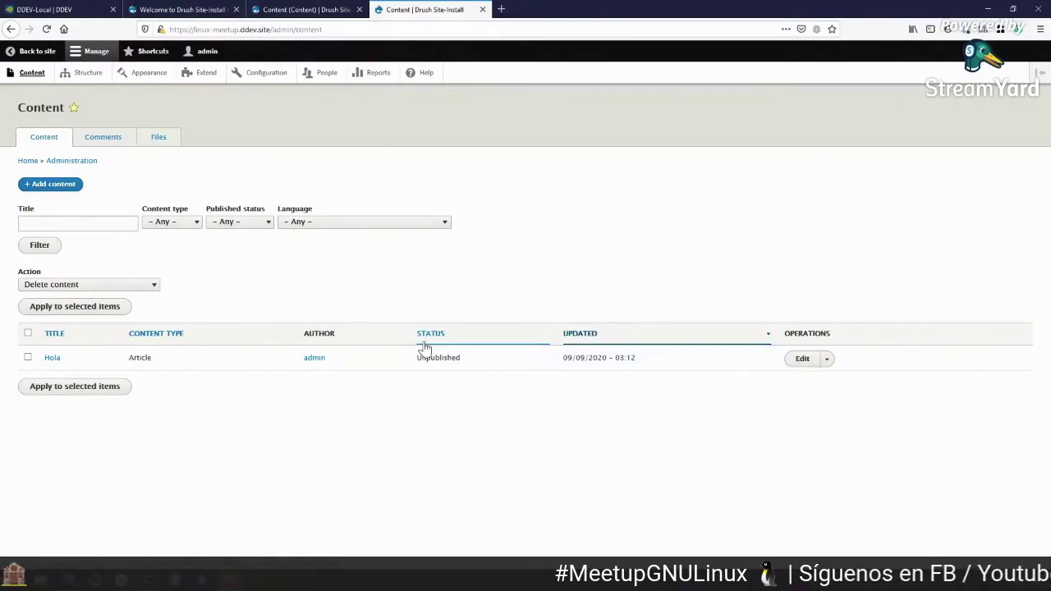
key(ctrl+shift+Tab)
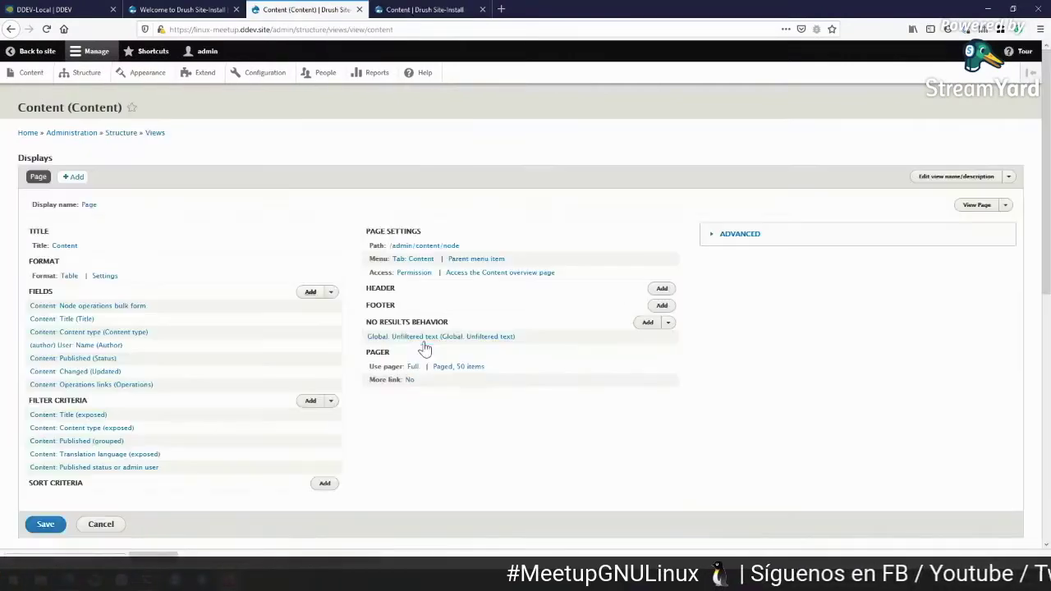
Step: Check the Sortable settings in the Content view's table format, and sort the content administration list by title
click(104, 276)
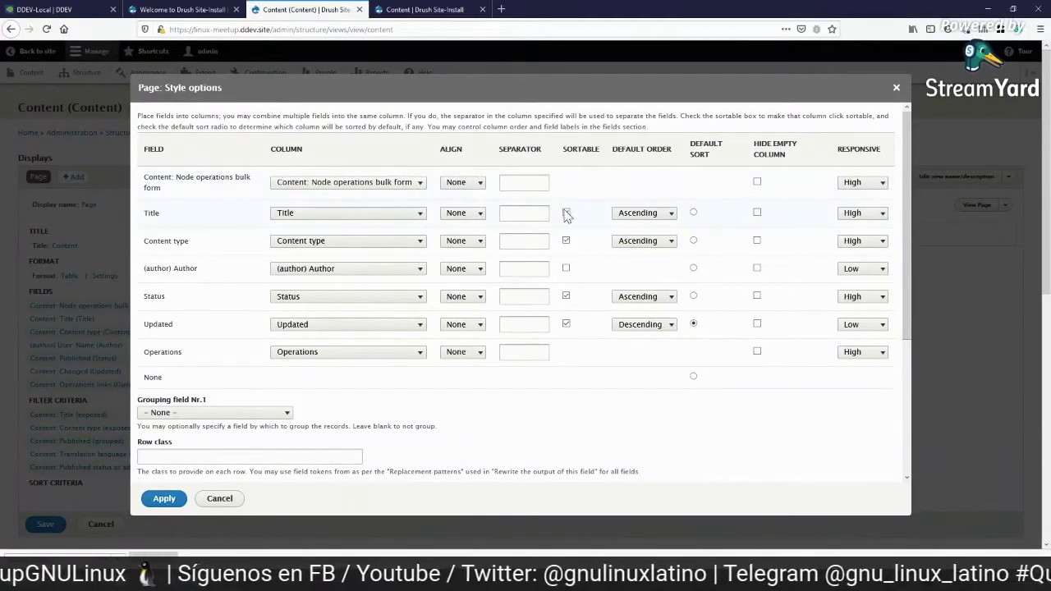
key(ctrl+Tab)
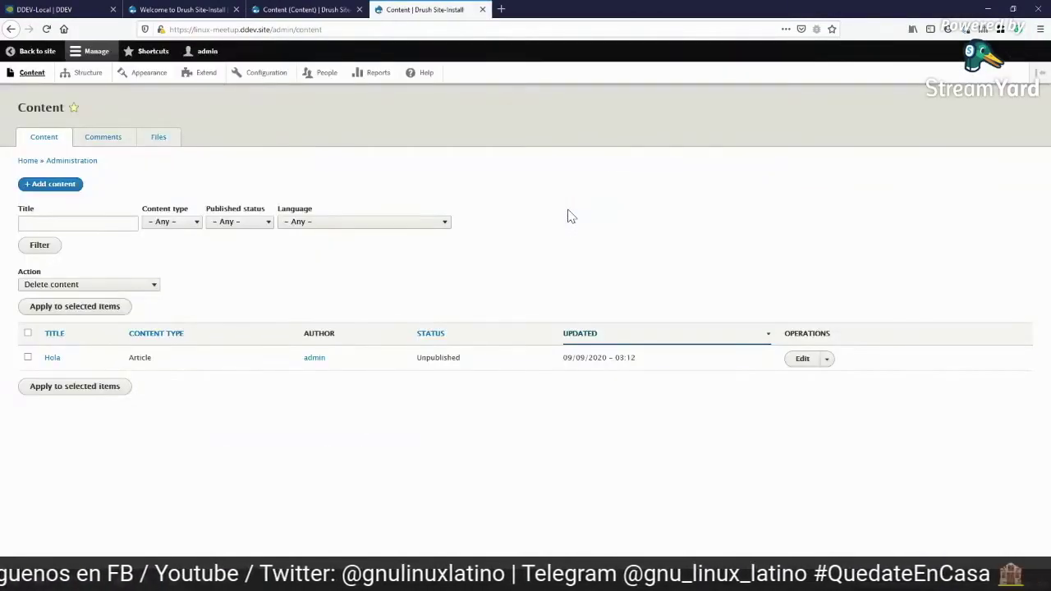
click(51, 337)
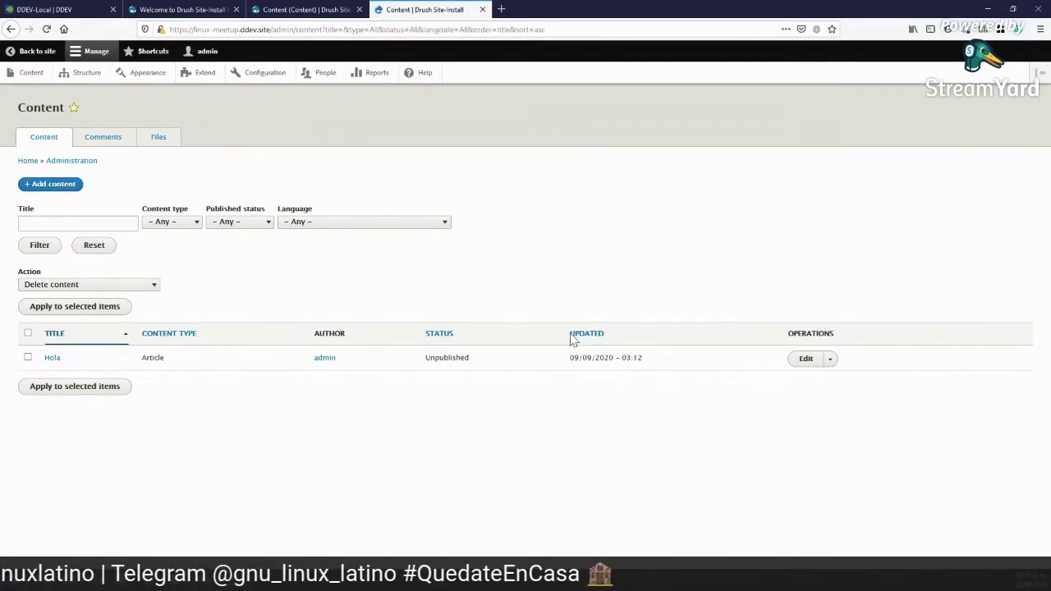
Step: Examine the Language, Published status, Content type and Title filters on the content administration page without applying any
click(314, 220)
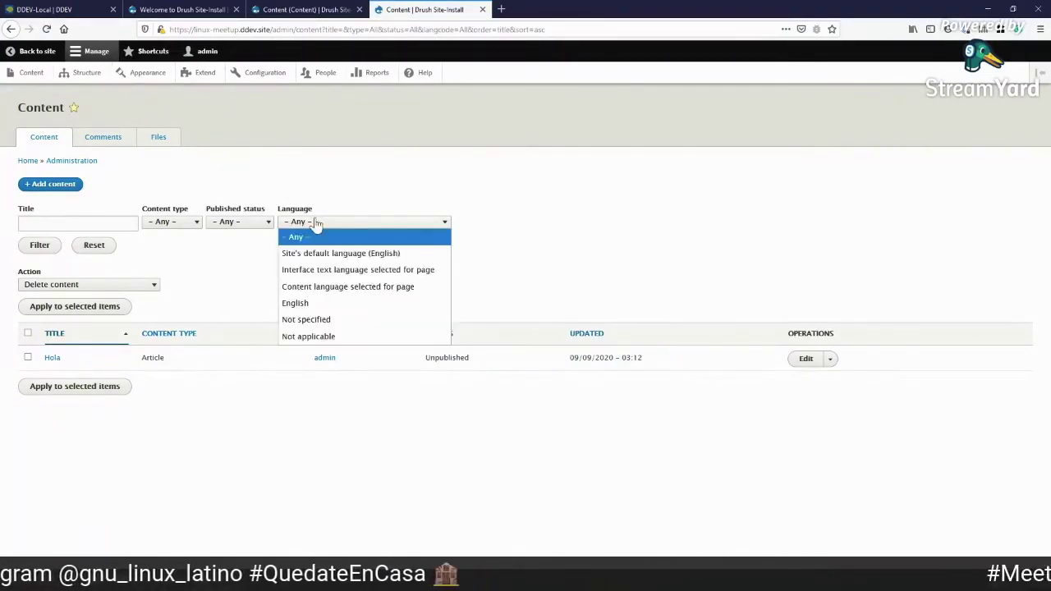
click(246, 224)
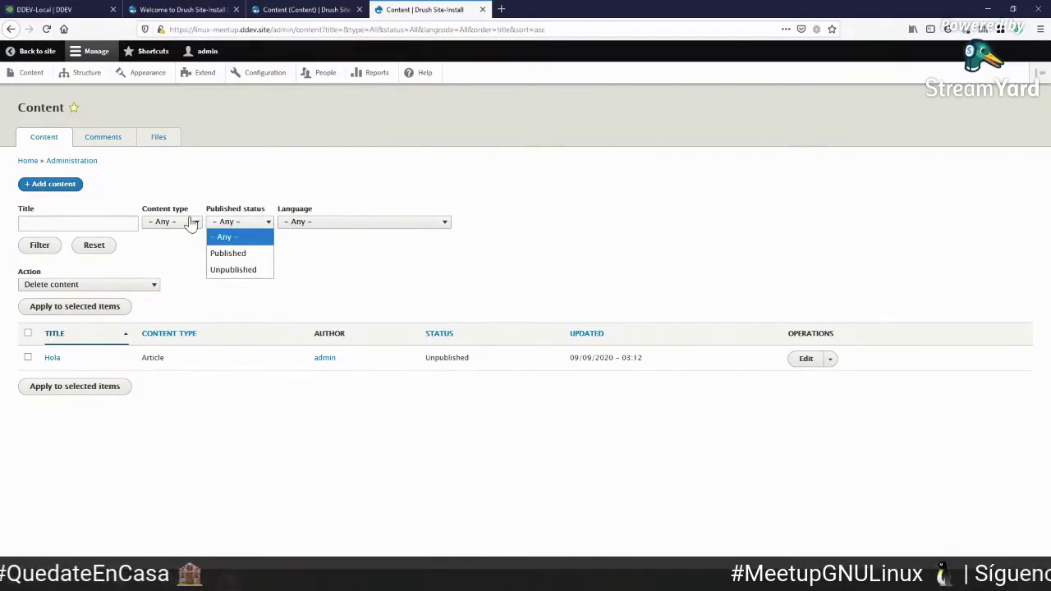
click(190, 224)
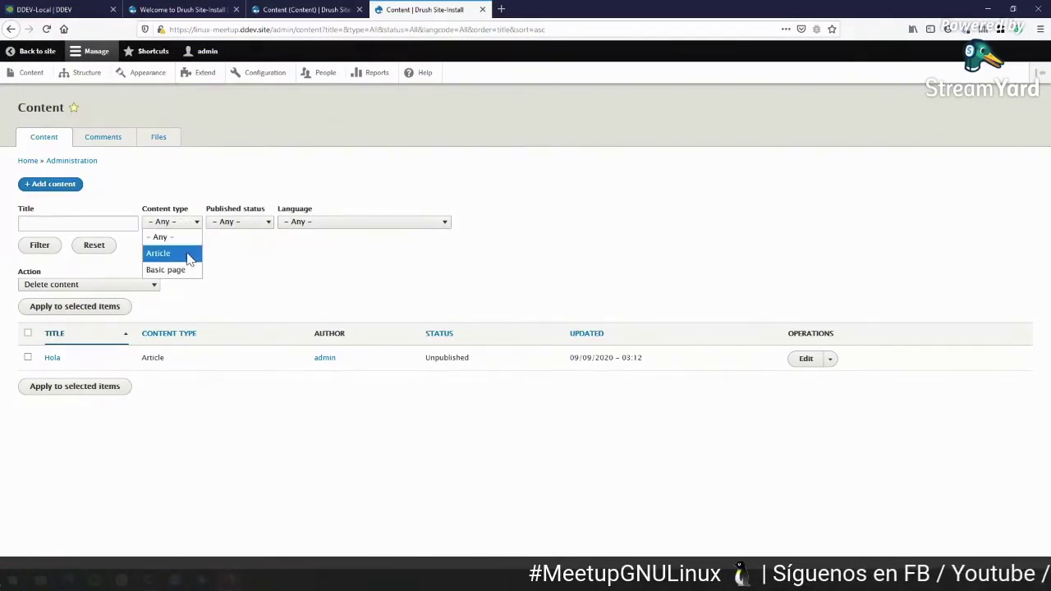
click(242, 225)
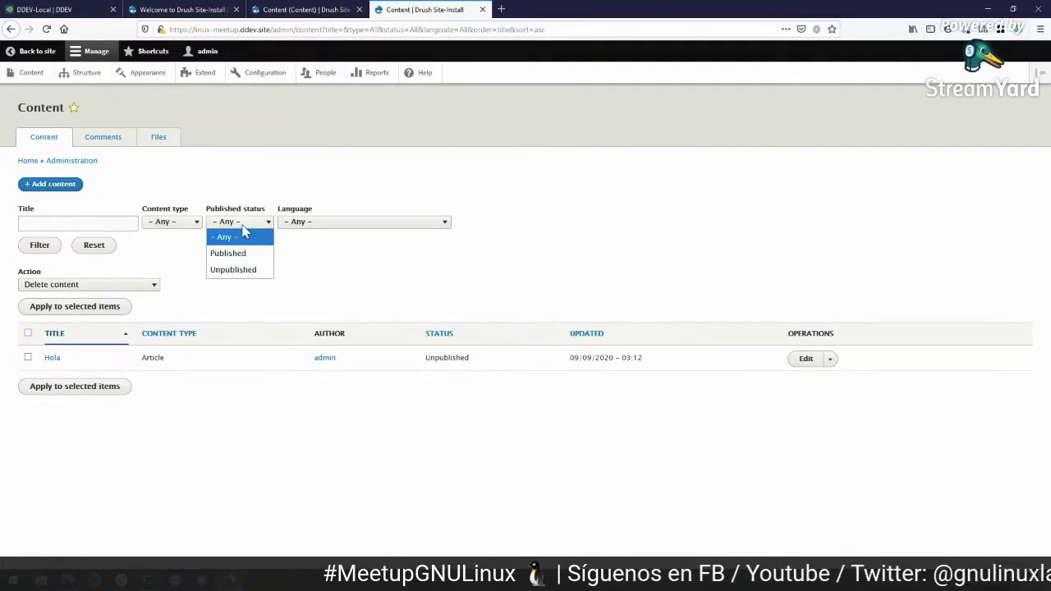
click(292, 229)
click(66, 212)
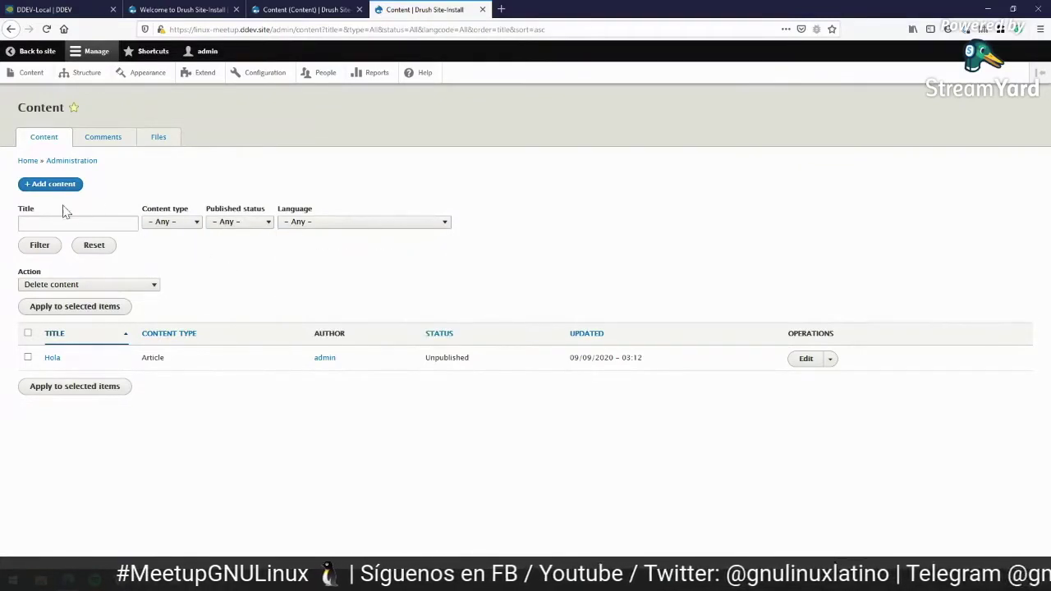
click(71, 219)
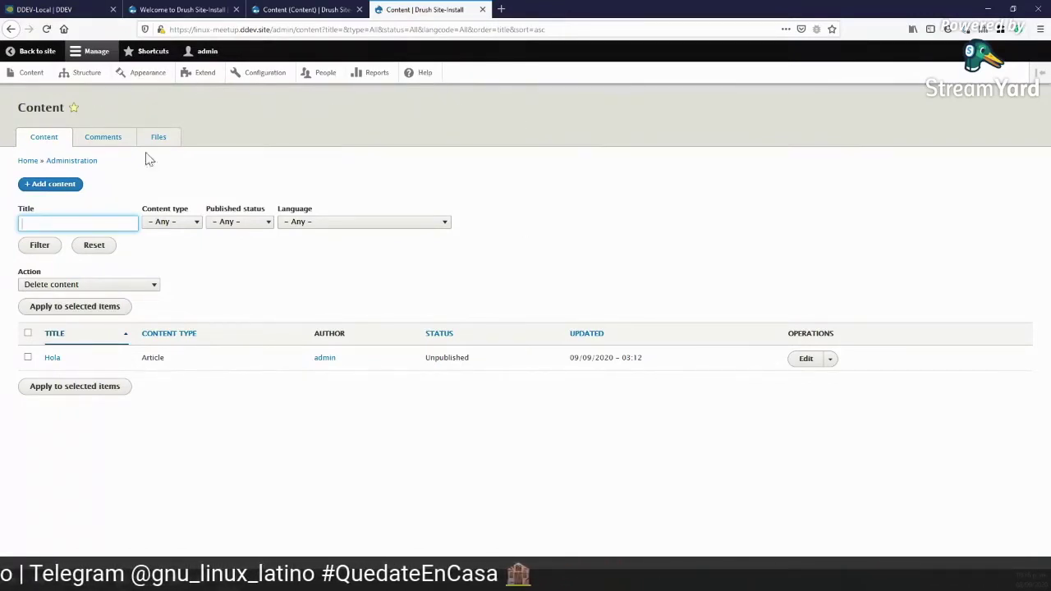
Step: Reload the content administration page with its default sorting, and open the Appearance page in a separate browser tab
click(29, 72)
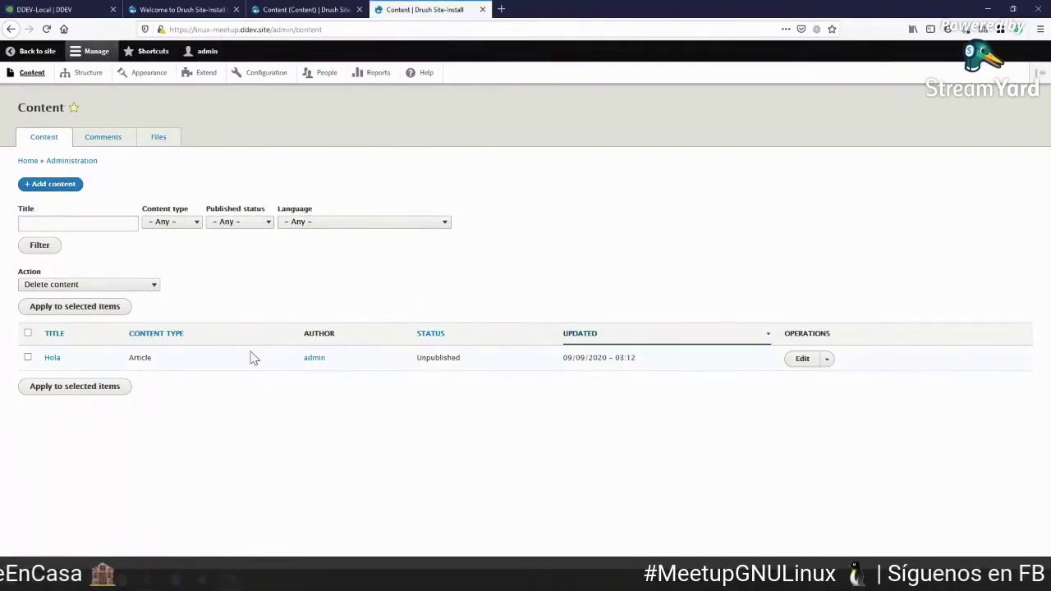
key(ctrl+shift+Tab)
key(ctrl+Tab)
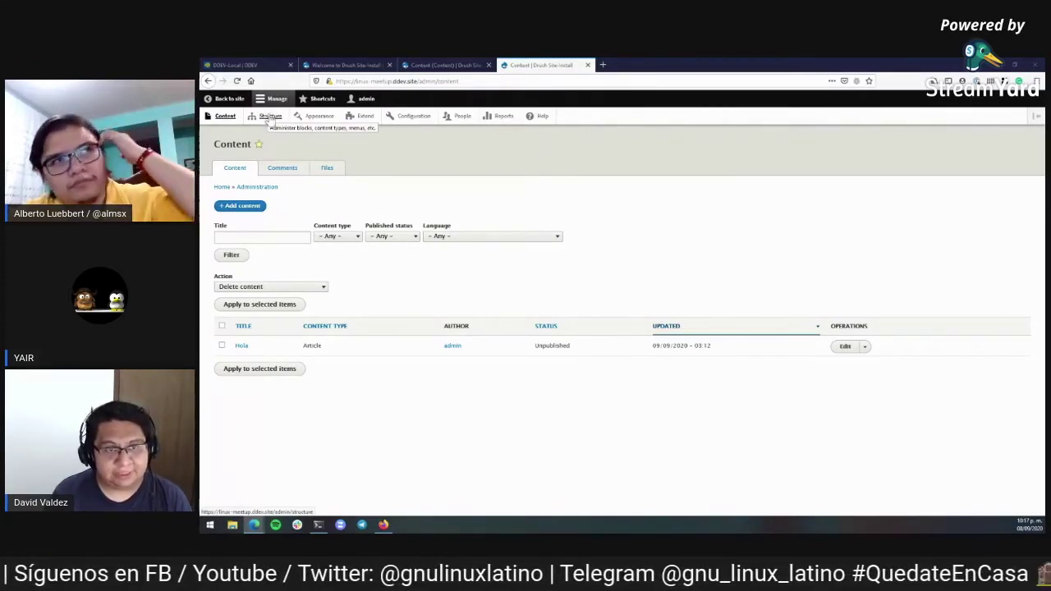
middle_click(320, 117)
Step: Open the user permissions page and examine its Administrator and Authenticated user role columns
click(458, 116)
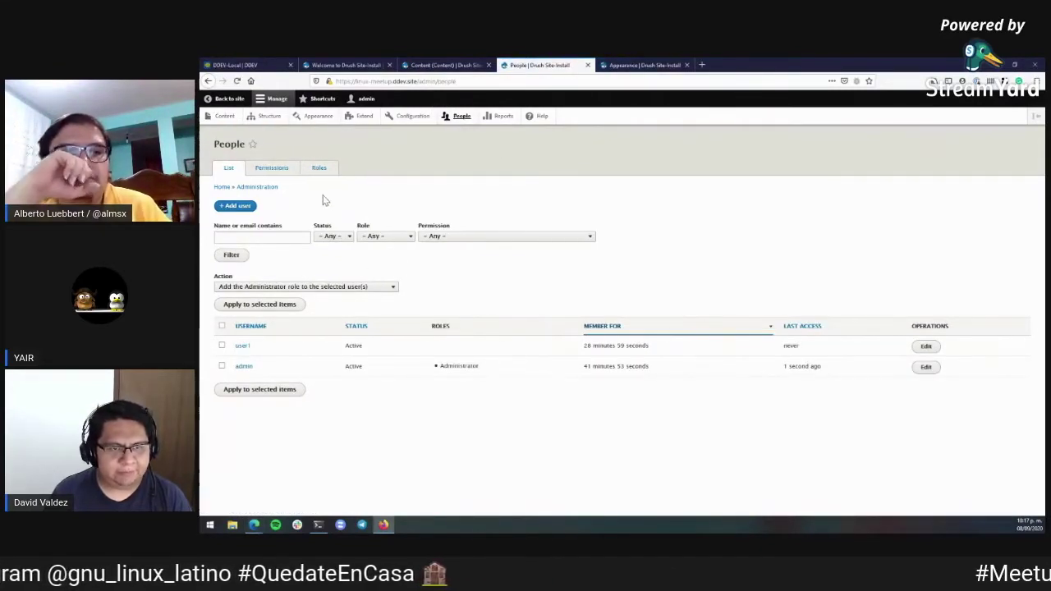
click(279, 171)
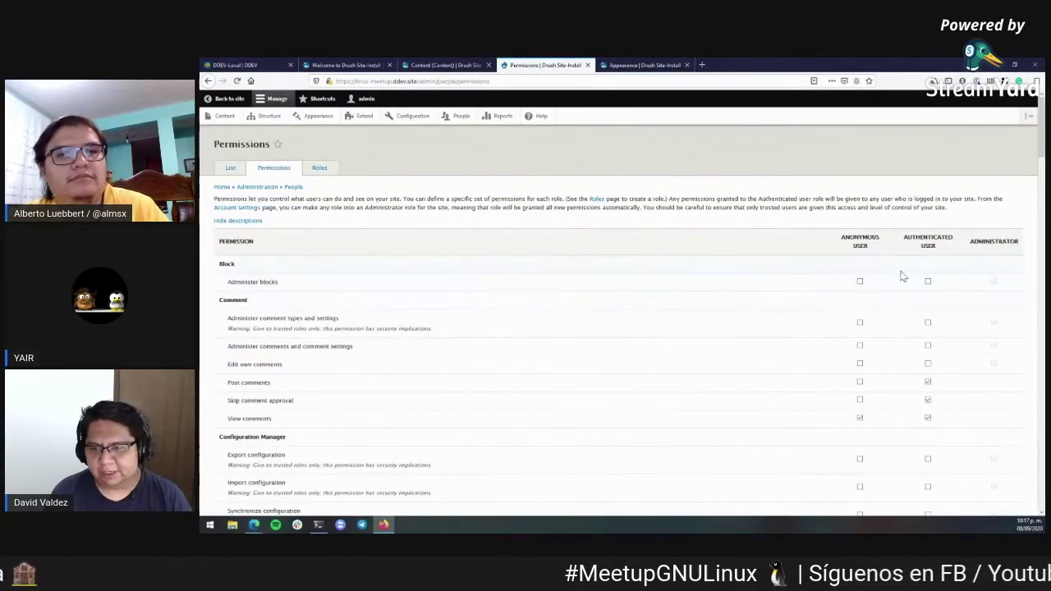
double_click(1002, 240)
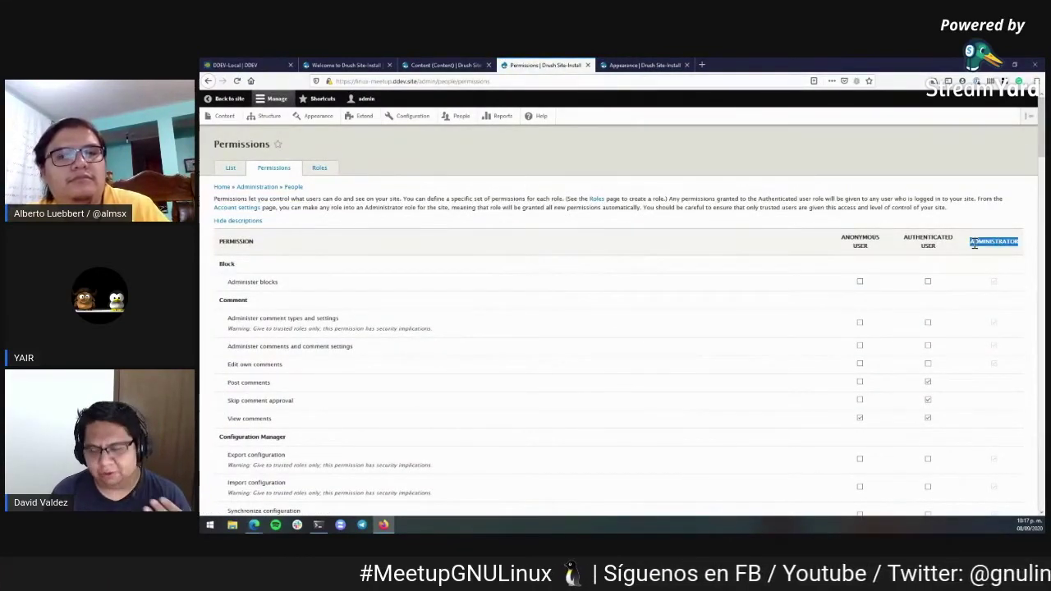
double_click(934, 237)
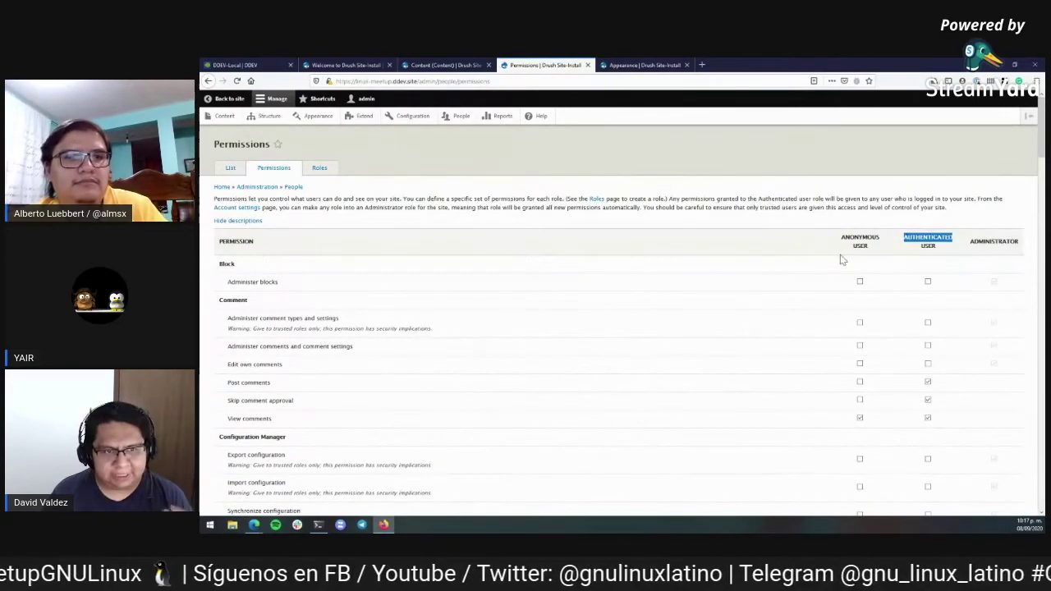
Step: Review the full list of module permissions for each role, from Block through Views UI, without changing any
scroll(489, 326, down, 3)
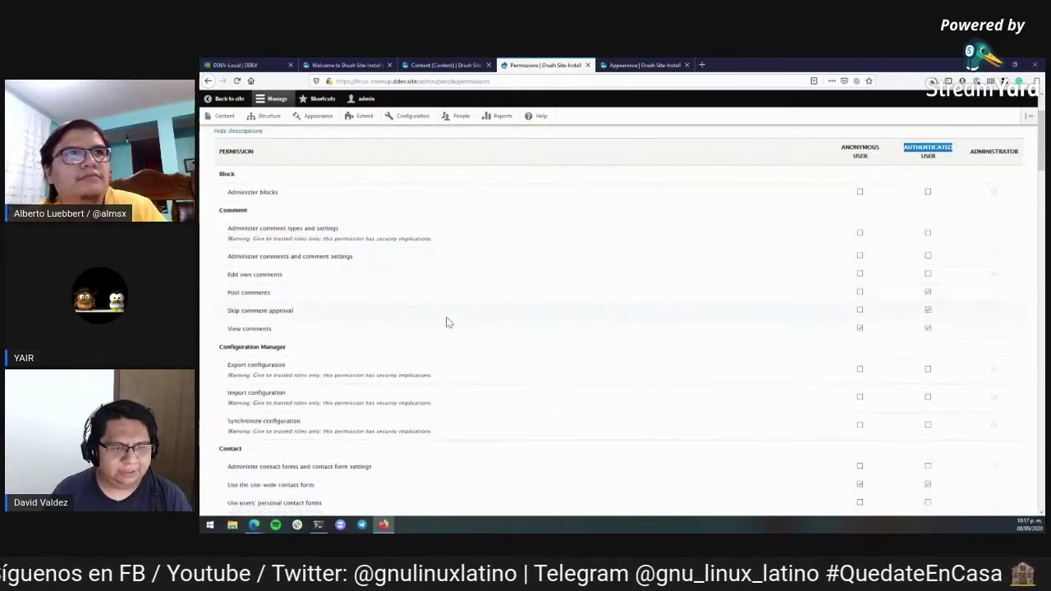
scroll(455, 275, down, 3)
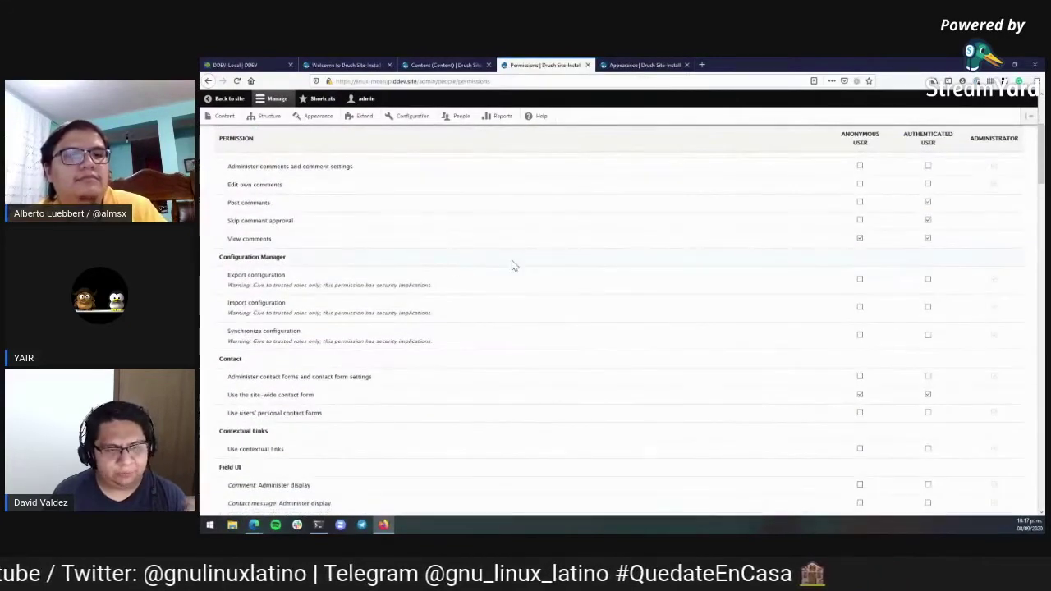
scroll(517, 294, down, 6)
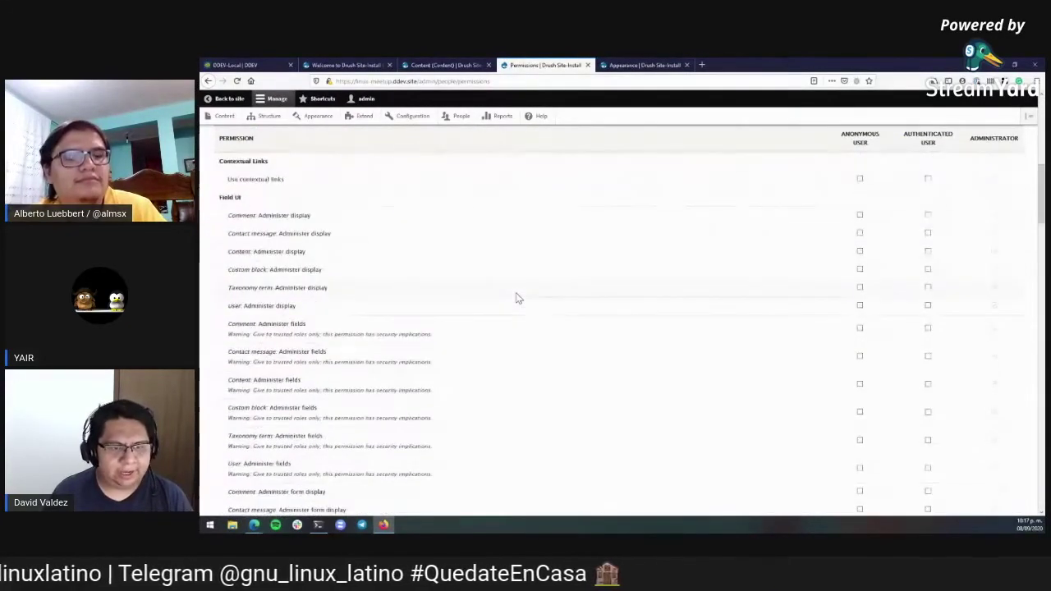
scroll(517, 297, down, 4)
scroll(518, 298, down, 10)
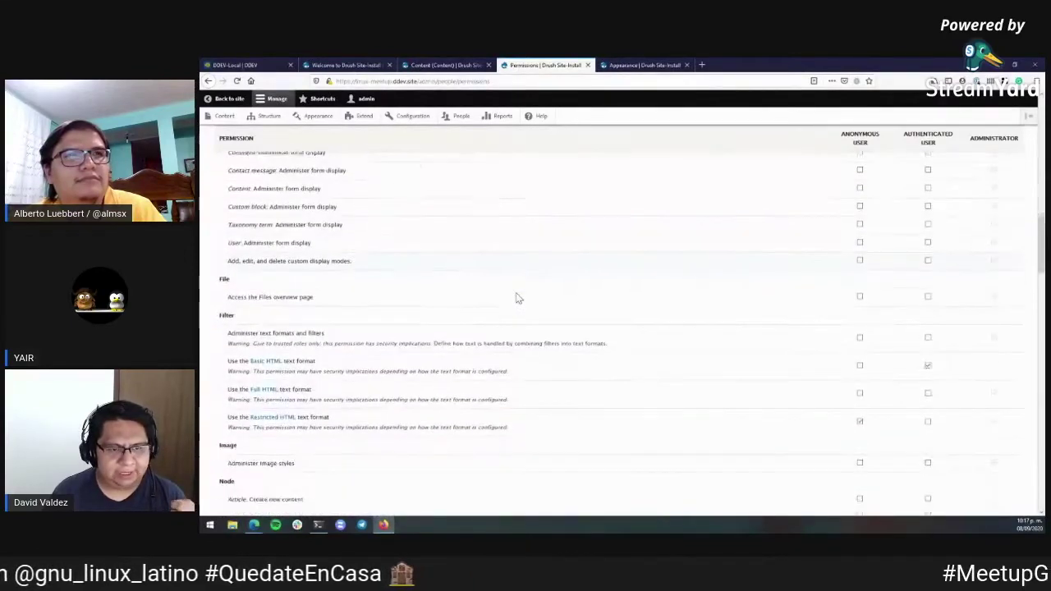
scroll(517, 301, down, 18)
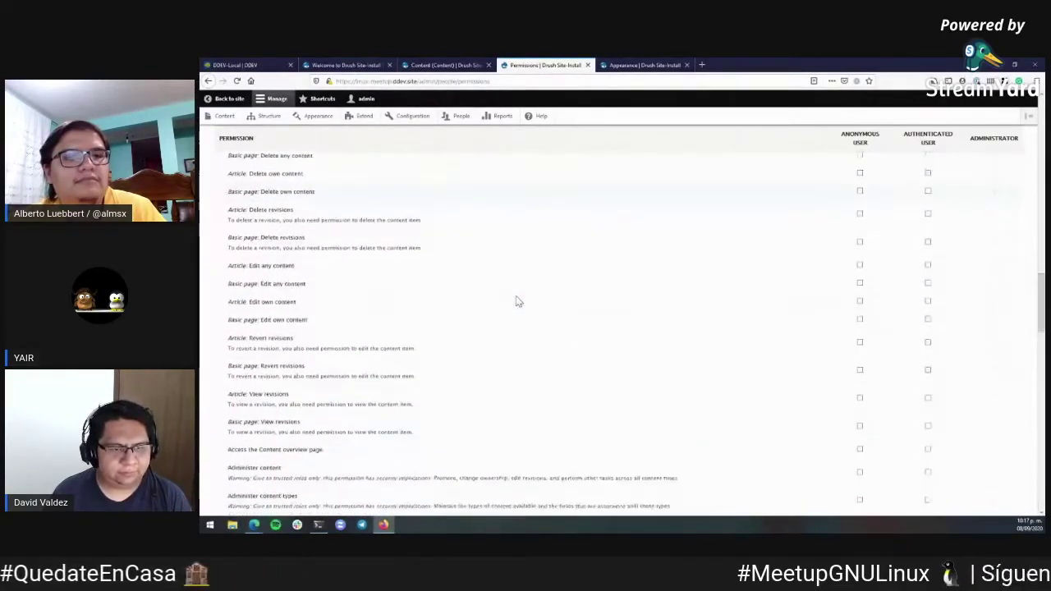
scroll(518, 301, down, 10)
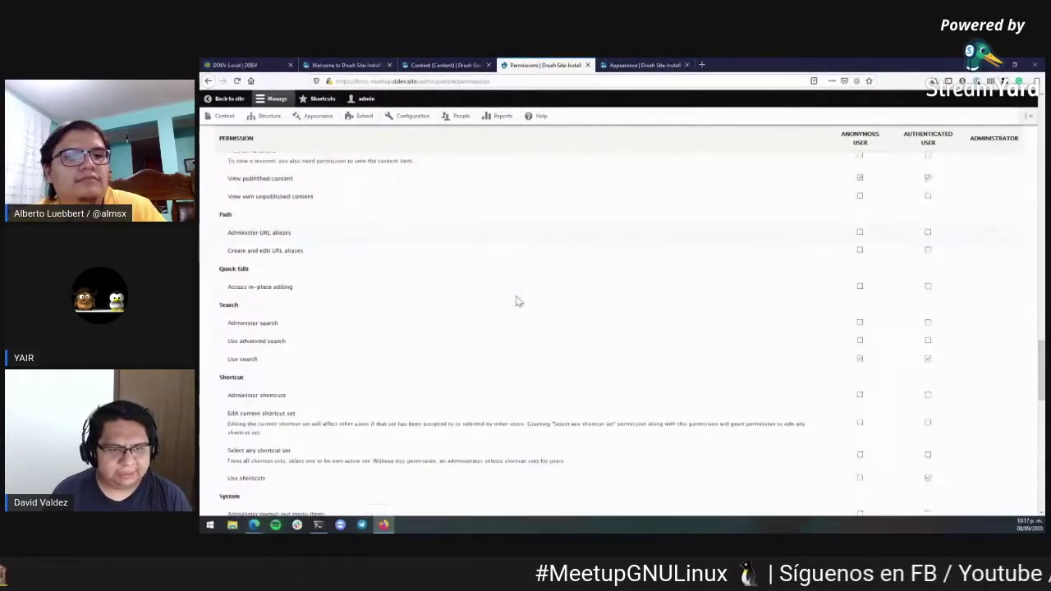
scroll(517, 301, down, 12)
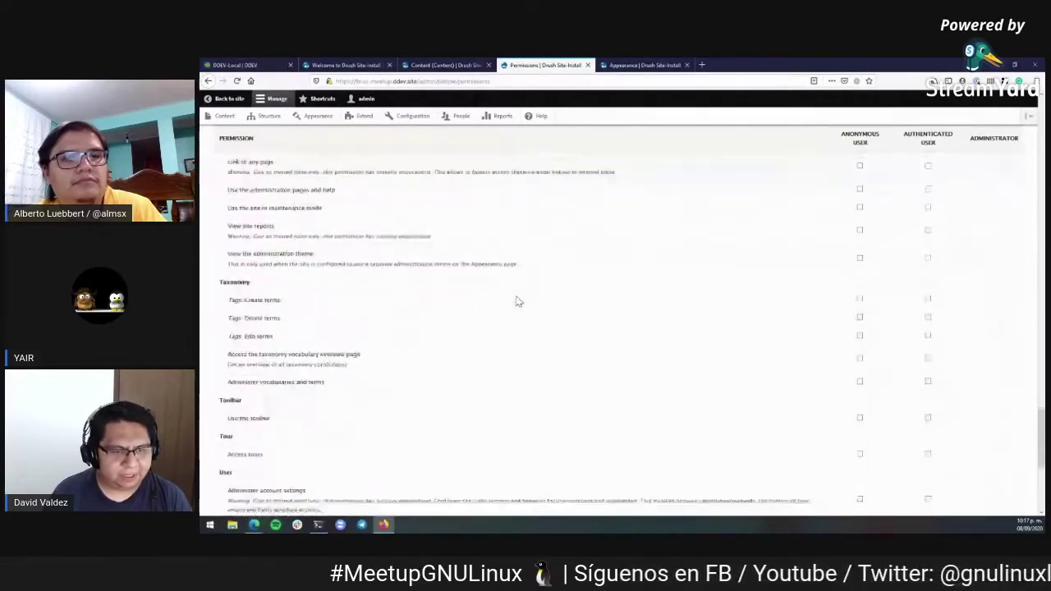
scroll(518, 301, down, 5)
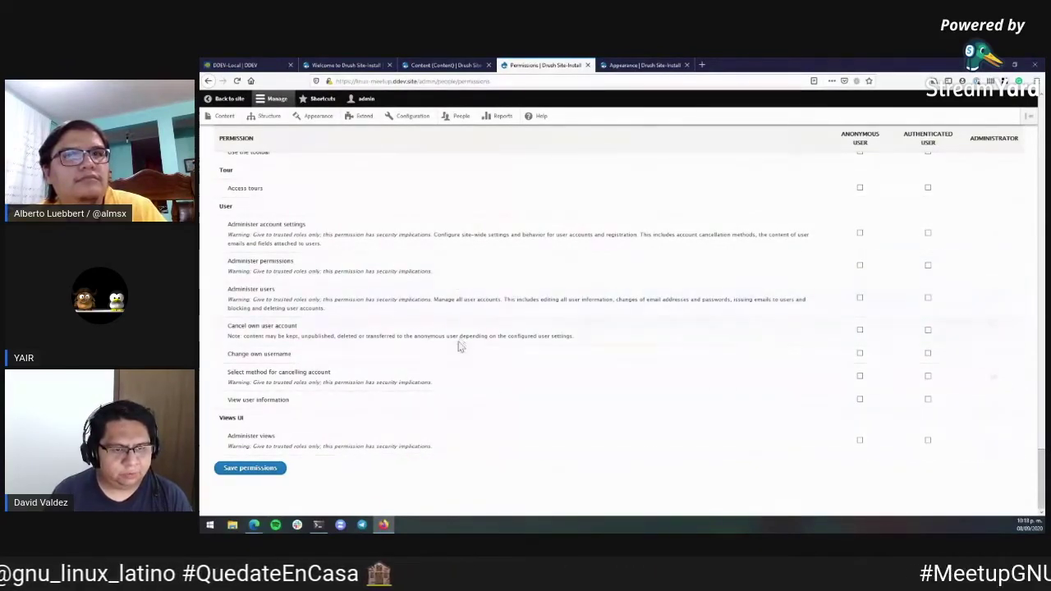
scroll(458, 345, up, 10)
scroll(458, 321, up, 10)
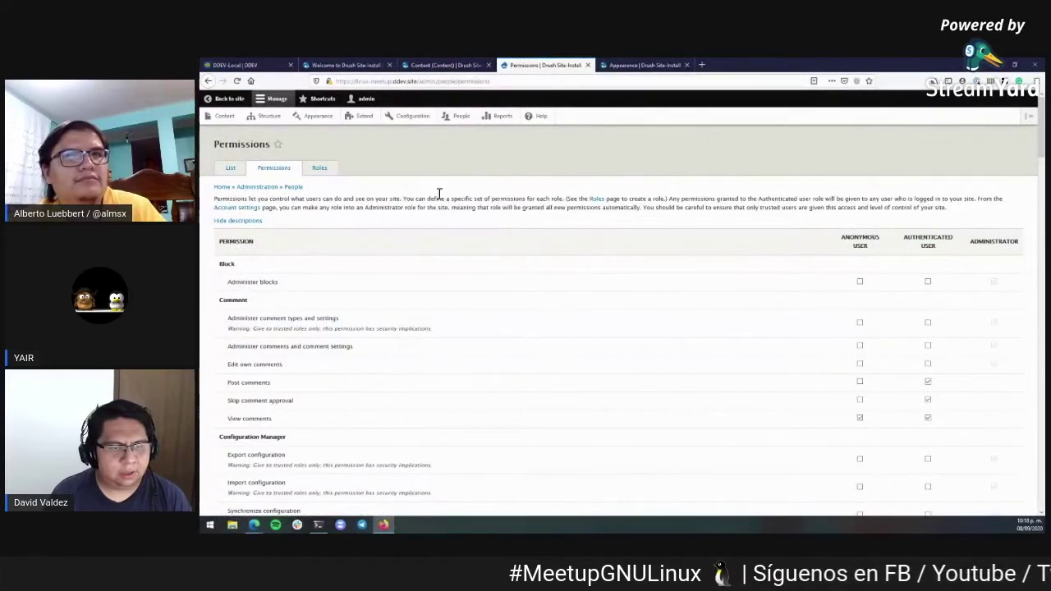
Step: Return to the list of site users and copy the username user1
click(229, 166)
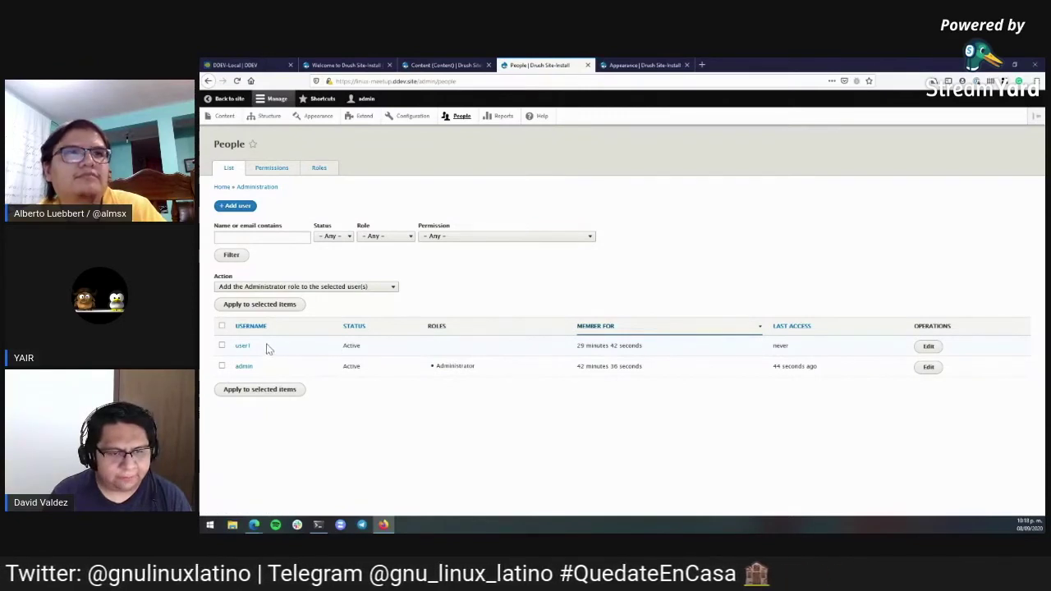
drag(266, 349, 226, 351)
right_click(239, 349)
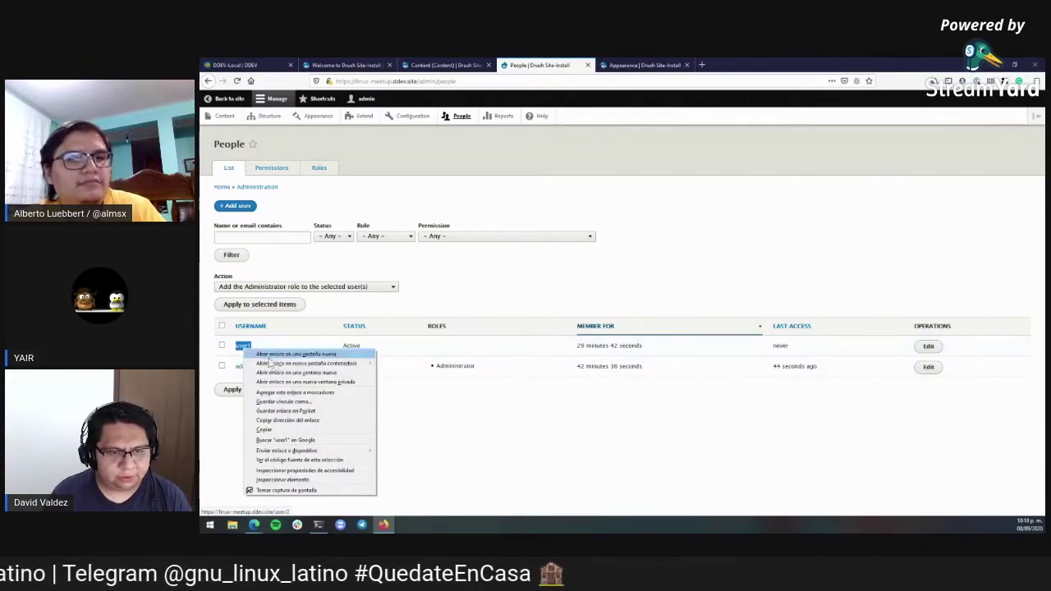
click(279, 429)
click(482, 271)
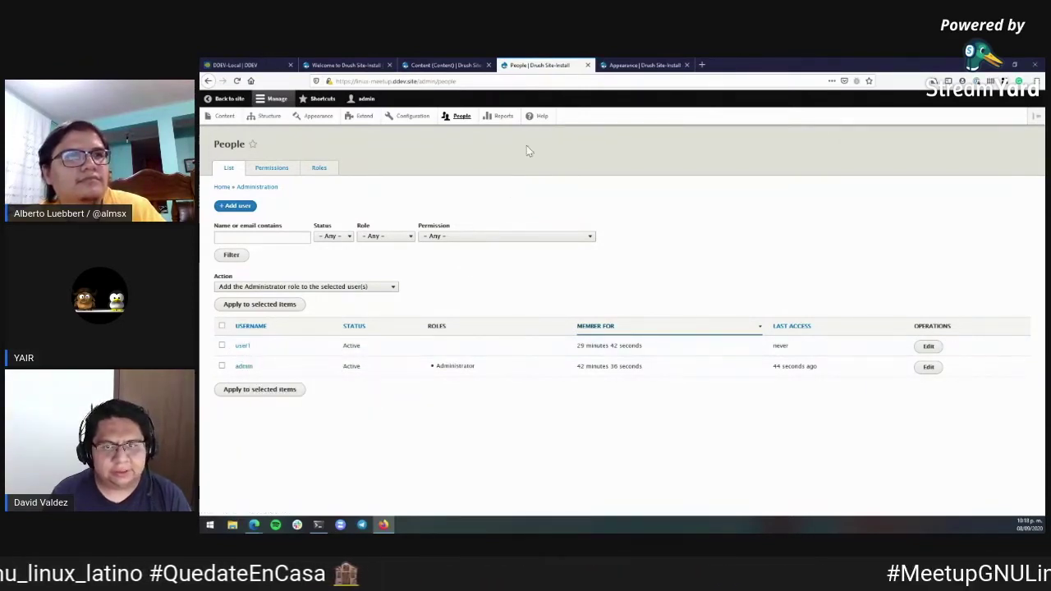
Step: Reopen the People page in a Personal container tab and go to the site's login form there
right_click(542, 67)
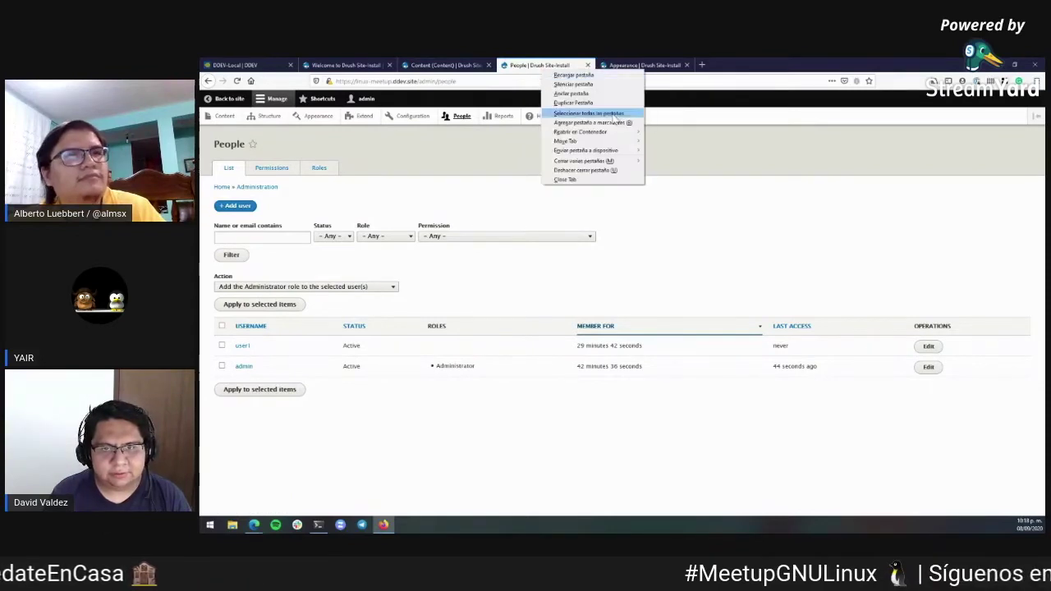
click(648, 141)
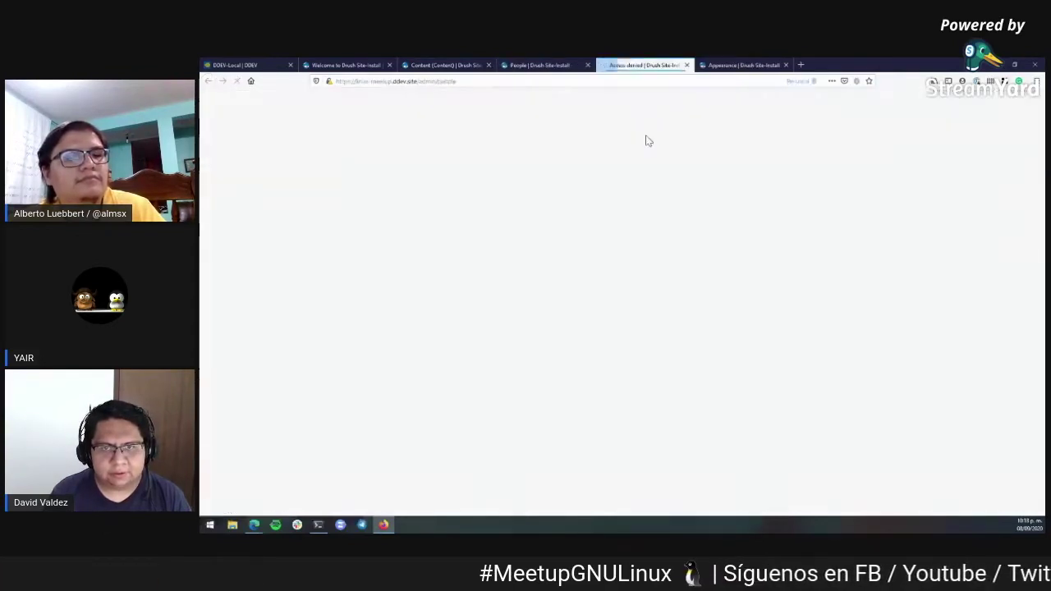
click(890, 99)
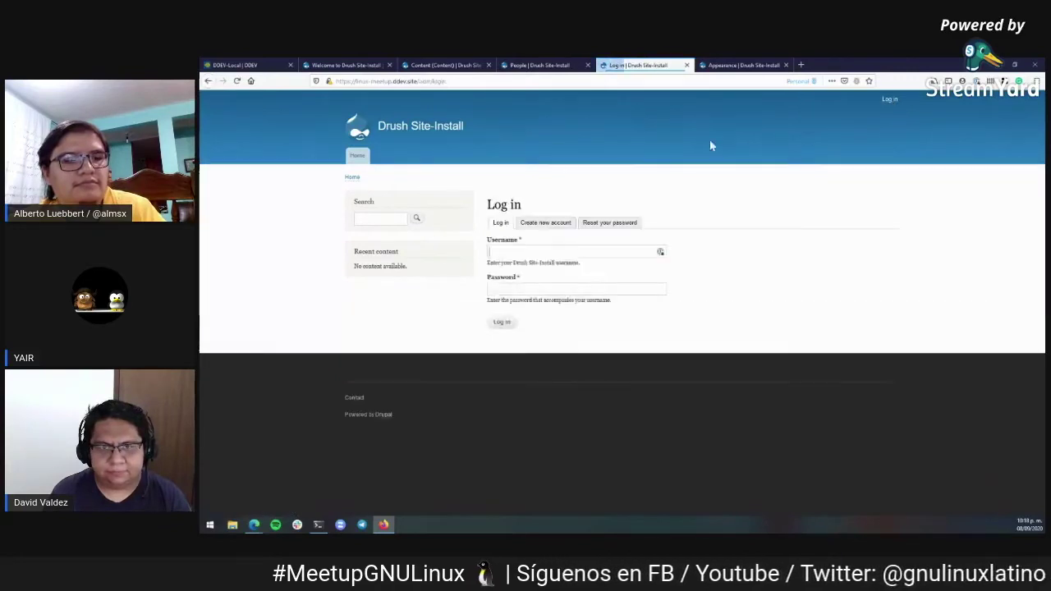
Step: Log in as user1 with the account password, and open that account's edit form
text(user1)
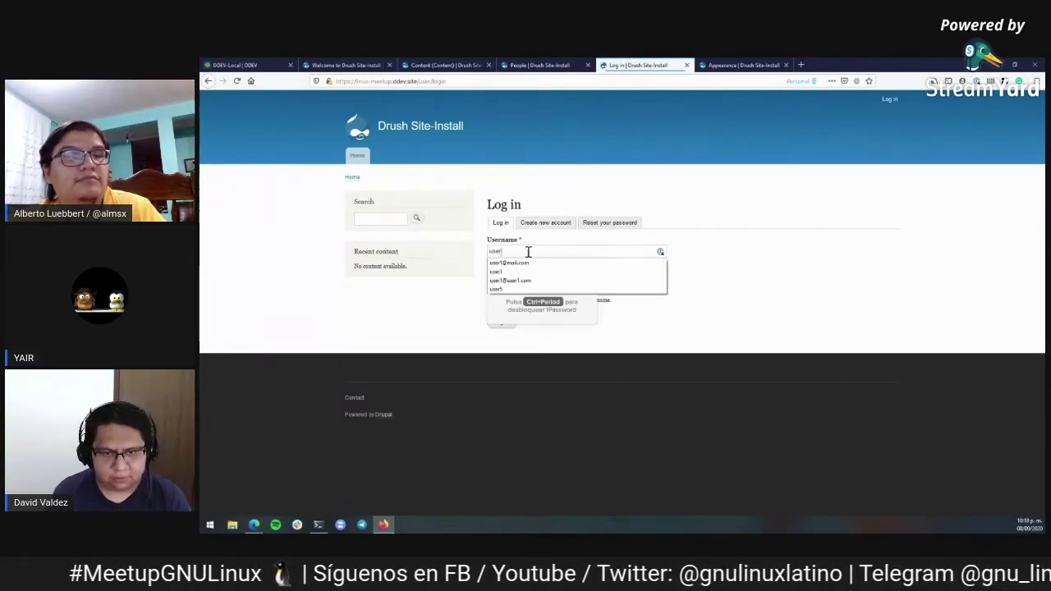
key(Tab)
text(4)
key(Return)
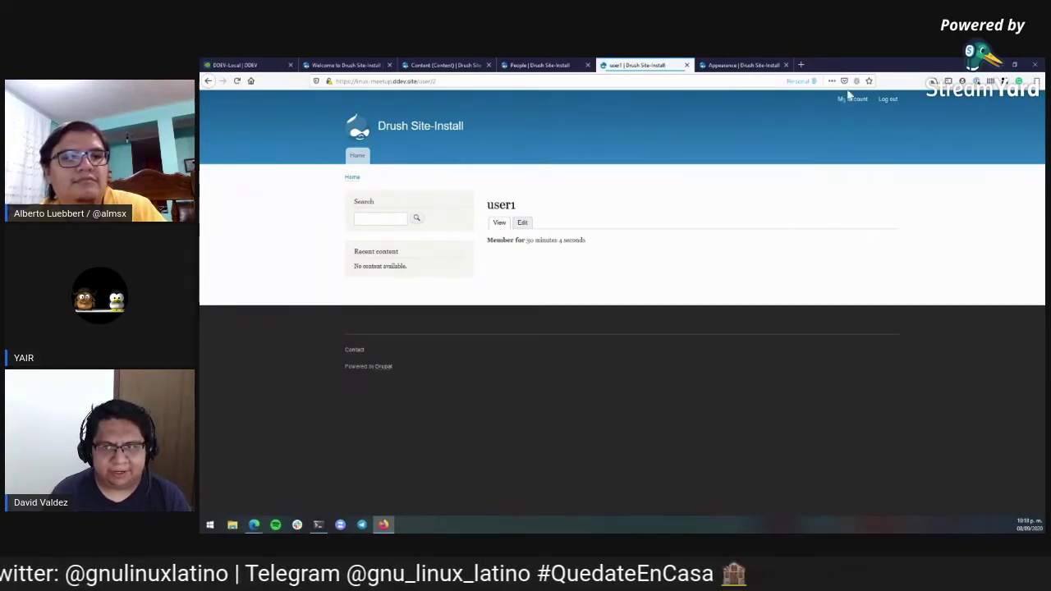
click(525, 224)
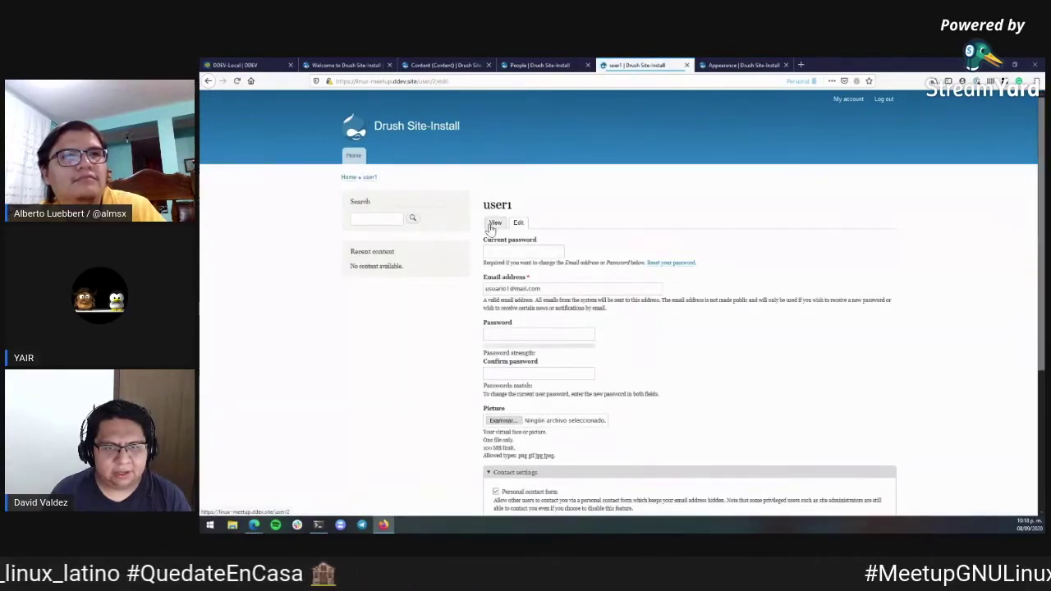